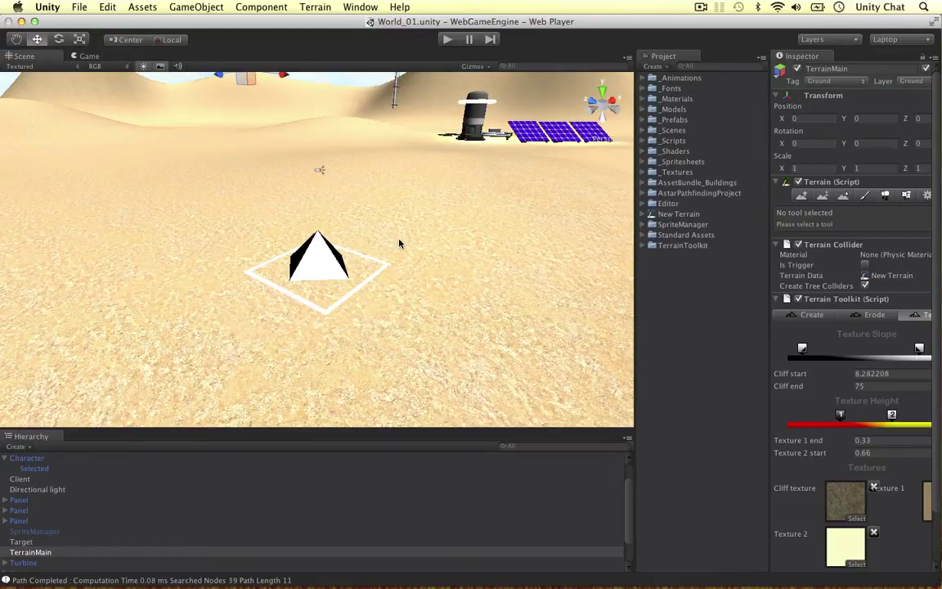
{"action": "scroll", "coordinate": [370, 237], "scroll_direction": "down", "scroll_amount": 5}
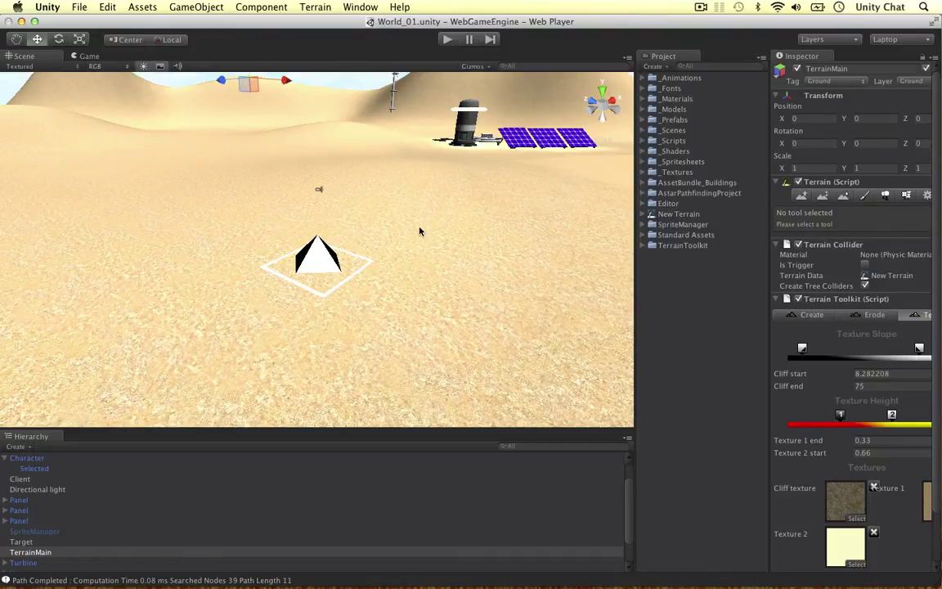
{"action": "scroll", "coordinate": [364, 212], "scroll_direction": "down", "scroll_amount": 3}
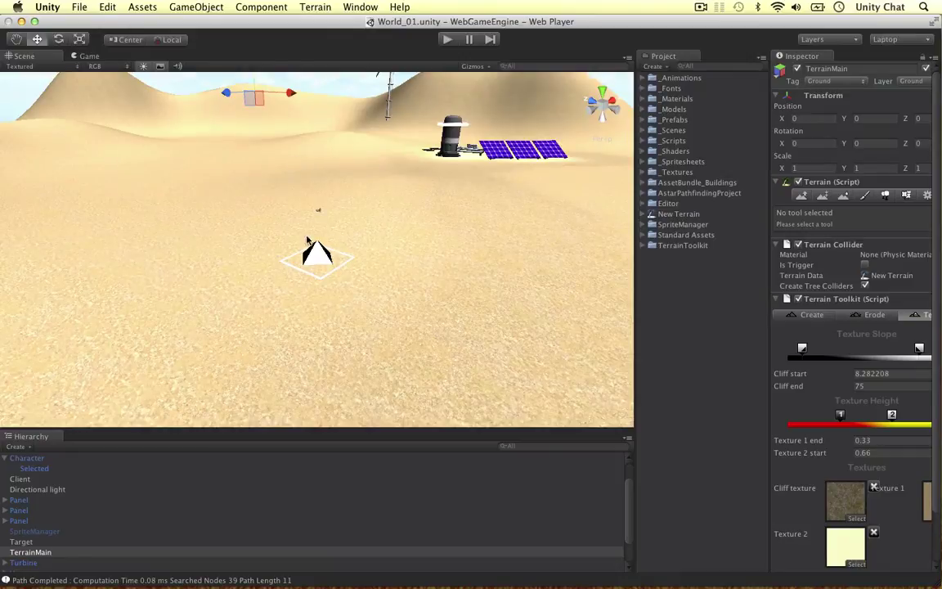
{"action": "left_click_drag", "start_coordinate": [307, 240], "coordinate": [345, 233], "text": "alt"}
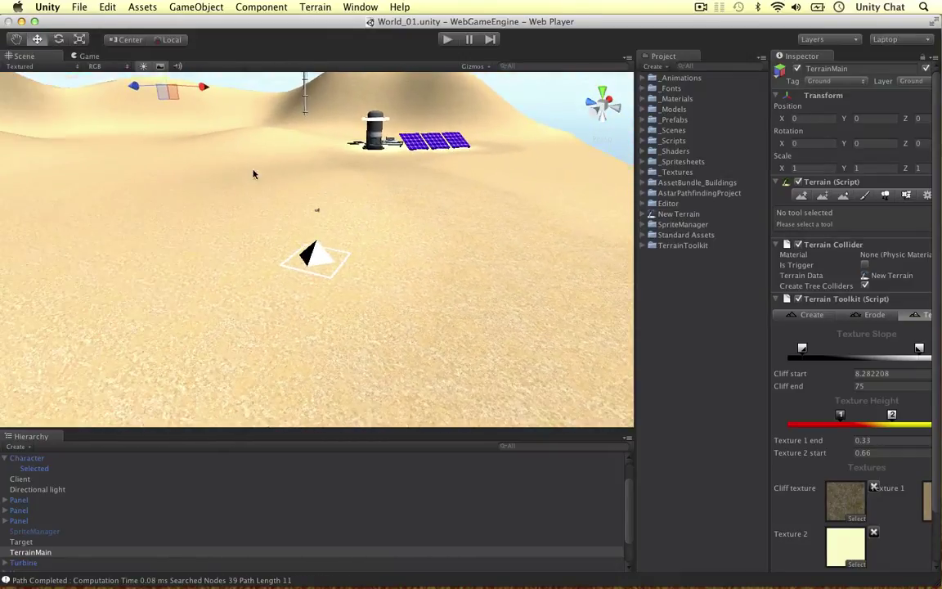
{"action": "mouse_move", "coordinate": [253, 173]}
{"action": "left_mouse_down", "text": "alt"}
{"action": "mouse_move", "coordinate": [260, 185]}
{"action": "mouse_move", "coordinate": [318, 193]}
{"action": "left_mouse_up", "text": "alt"}
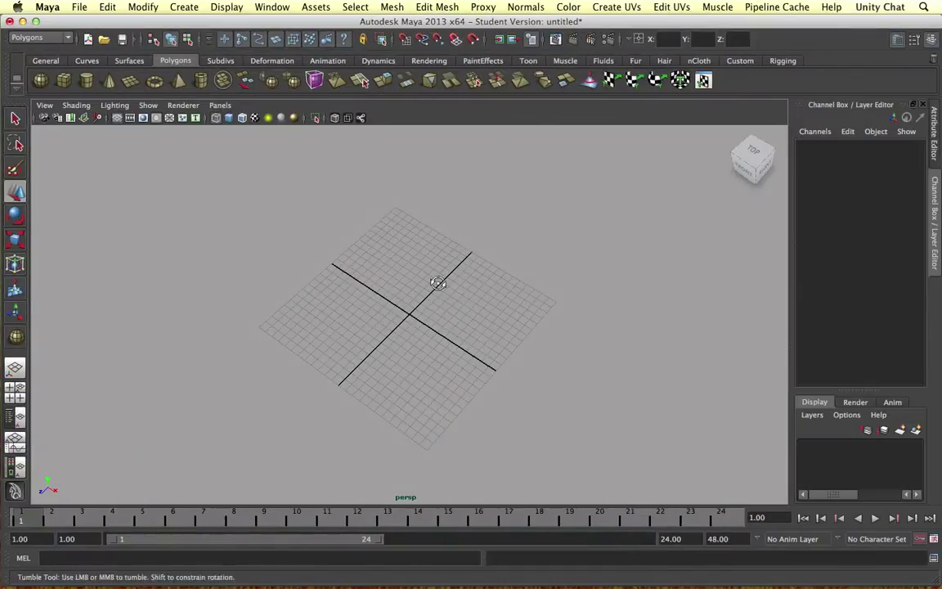
Create a tall polygon cube standing at the centre of the grid in Maya
{"action": "left_click_drag", "start_coordinate": [438, 279], "coordinate": [416, 301], "text": "alt"}
{"action": "scroll", "coordinate": [245, 294], "scroll_direction": "down", "scroll_amount": 3}
{"action": "scroll", "coordinate": [343, 266], "scroll_direction": "down", "scroll_amount": 2}
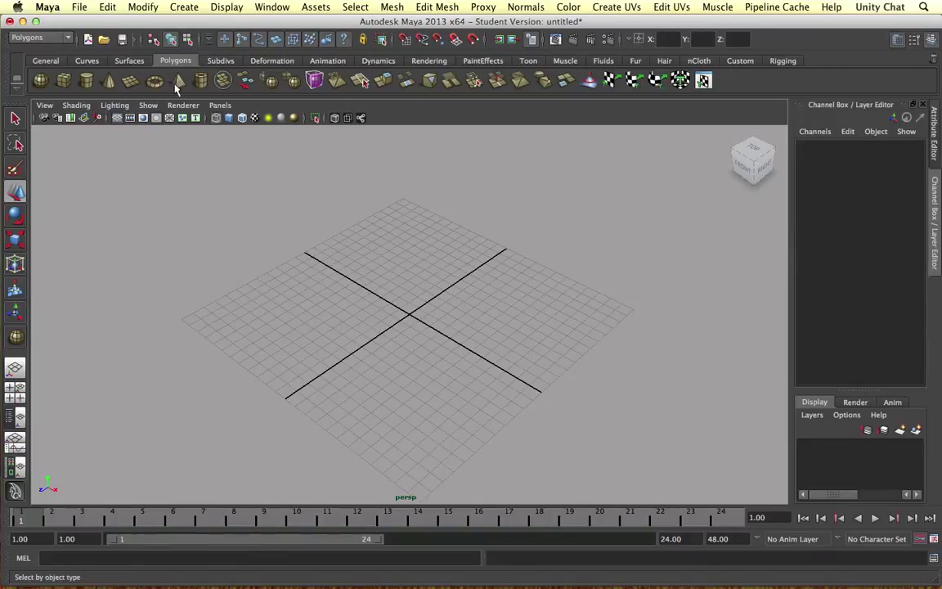
{"action": "left_click", "coordinate": [63, 78]}
{"action": "left_click_drag", "start_coordinate": [390, 281], "coordinate": [435, 178]}
Scale the box uniformly to about 0.732 and raise it to about 7.74 on Translate Y
{"action": "key", "text": "r"}
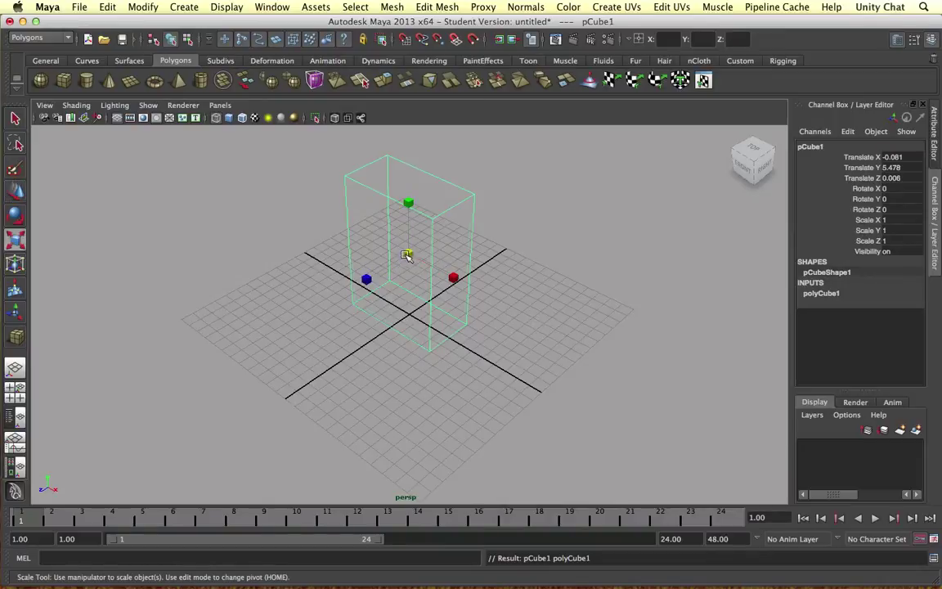
{"action": "left_click_drag", "start_coordinate": [408, 253], "coordinate": [376, 273]}
{"action": "key", "text": "w"}
{"action": "left_click_drag", "start_coordinate": [410, 212], "coordinate": [411, 182]}
Display the box shaded in the perspective view and stretch it slightly deeper along Z
{"action": "left_click", "coordinate": [76, 105]}
{"action": "left_click", "coordinate": [106, 137]}
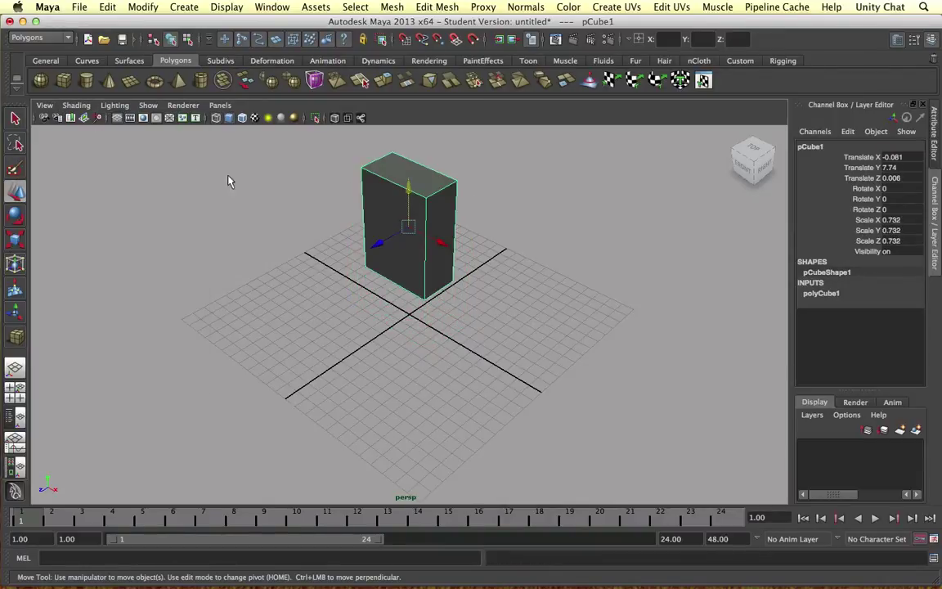
{"action": "left_click_drag", "start_coordinate": [229, 180], "coordinate": [317, 174], "text": "alt"}
{"action": "right_click_drag", "start_coordinate": [317, 174], "coordinate": [446, 233], "text": "alt"}
{"action": "middle_click_drag", "start_coordinate": [445, 233], "coordinate": [438, 394], "text": "alt"}
{"action": "right_click_drag", "start_coordinate": [437, 393], "coordinate": [429, 315], "text": "alt"}
{"action": "key", "text": "r"}
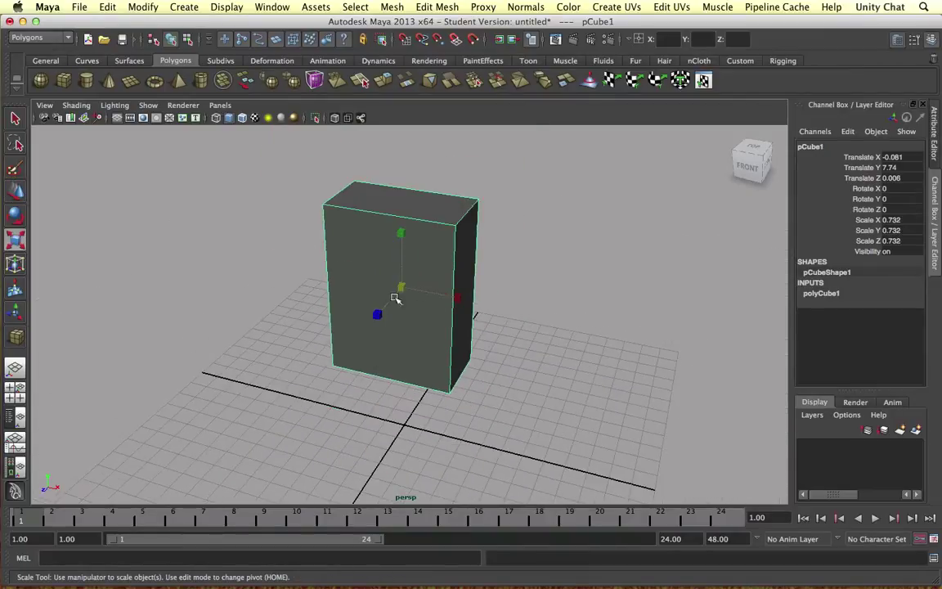
{"action": "left_click_drag", "start_coordinate": [371, 316], "coordinate": [372, 321]}
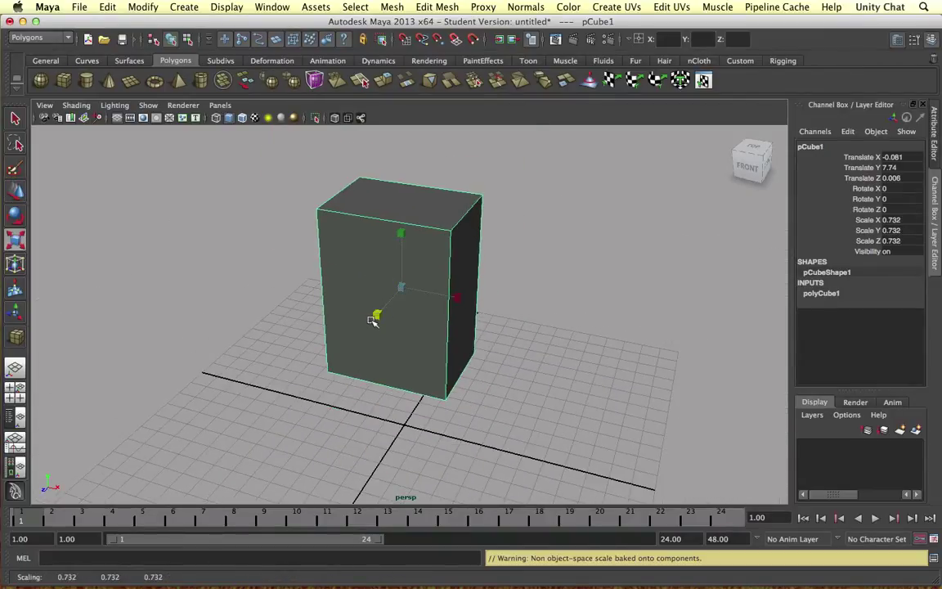
Bevel all edges of the box and set the bevel's segments to 3
{"action": "right_click", "coordinate": [449, 210]}
{"action": "left_click", "coordinate": [438, 200]}
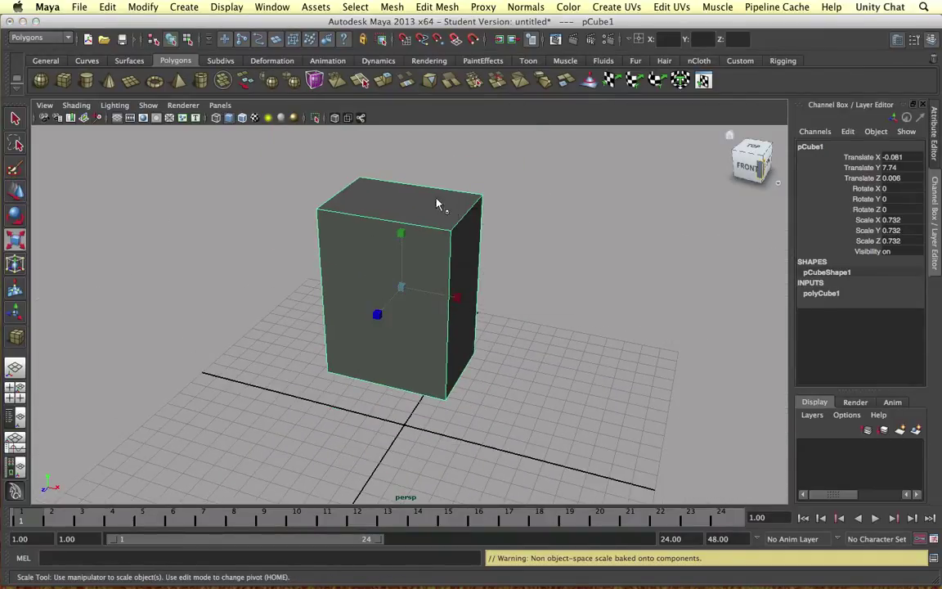
{"action": "right_click_drag", "start_coordinate": [413, 212], "coordinate": [412, 184]}
{"action": "left_click_drag", "start_coordinate": [305, 159], "coordinate": [494, 410]}
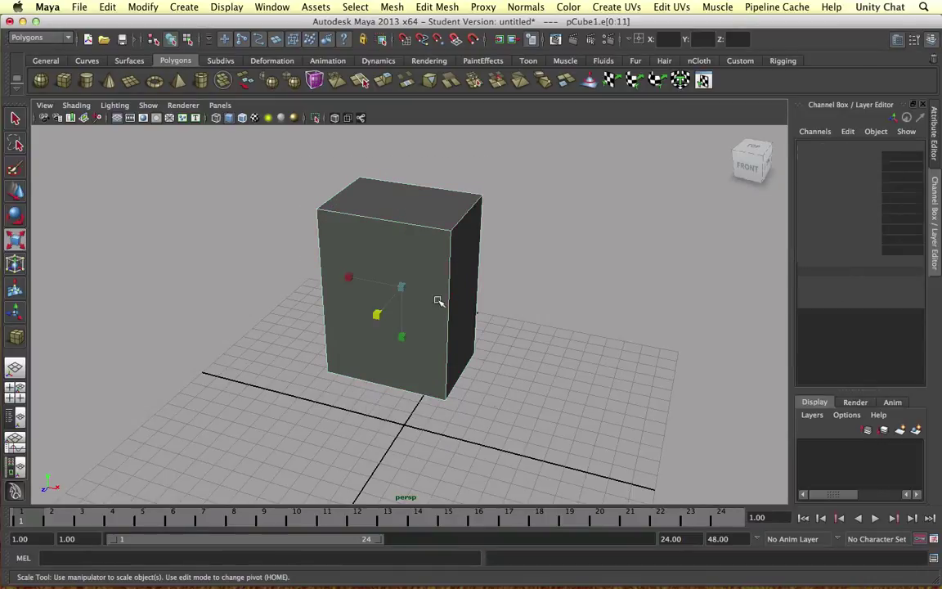
{"action": "mouse_move", "coordinate": [409, 254]}
{"action": "right_mouse_down", "text": "shift"}
{"action": "mouse_move", "coordinate": [447, 248]}
{"action": "mouse_move", "coordinate": [420, 244]}
{"action": "mouse_move", "coordinate": [386, 263]}
{"action": "mouse_move", "coordinate": [398, 245]}
{"action": "mouse_move", "coordinate": [335, 256]}
{"action": "mouse_move", "coordinate": [396, 254]}
{"action": "right_mouse_up", "text": "shift"}
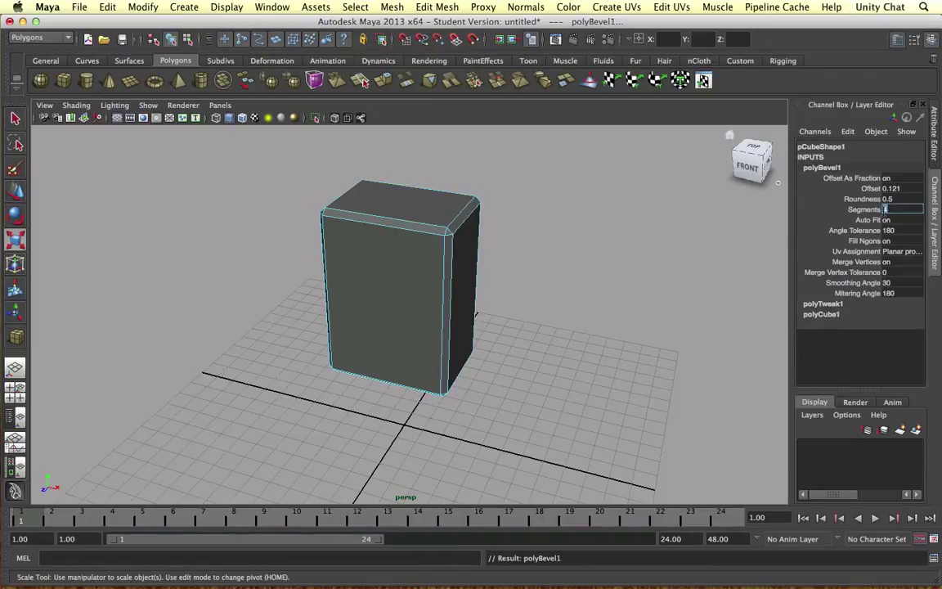
{"action": "type", "text": "3"}
{"action": "key", "text": "Return"}
Set the bevel offset to about 0.52 and return the box to object mode
{"action": "left_click", "coordinate": [870, 188]}
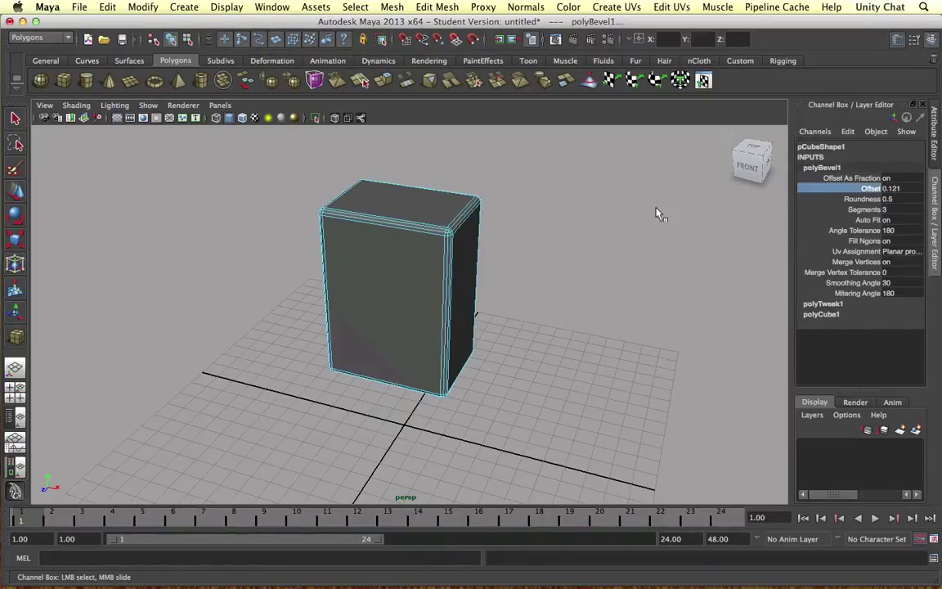
{"action": "middle_click_drag", "start_coordinate": [589, 217], "coordinate": [620, 216]}
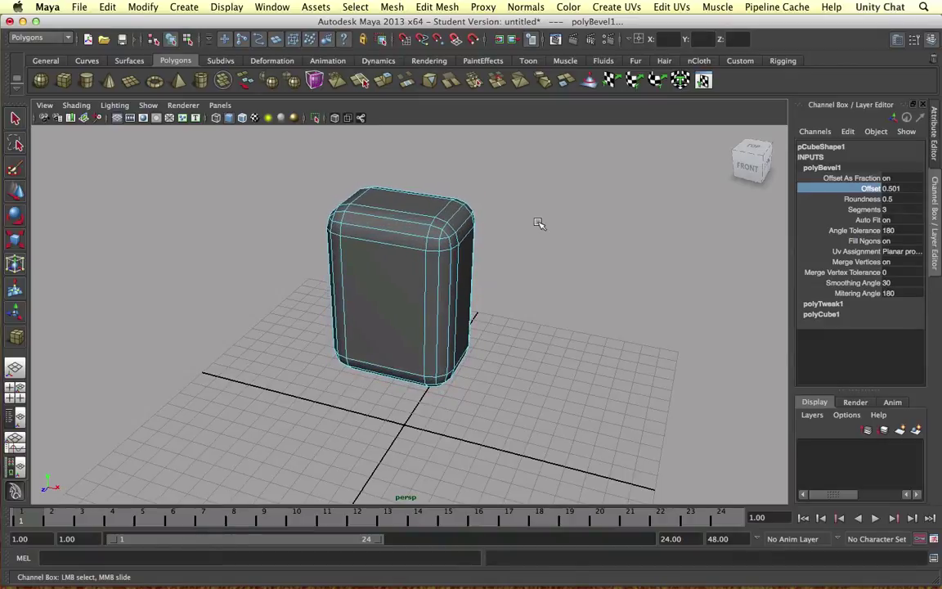
{"action": "middle_click_drag", "start_coordinate": [557, 225], "coordinate": [546, 225]}
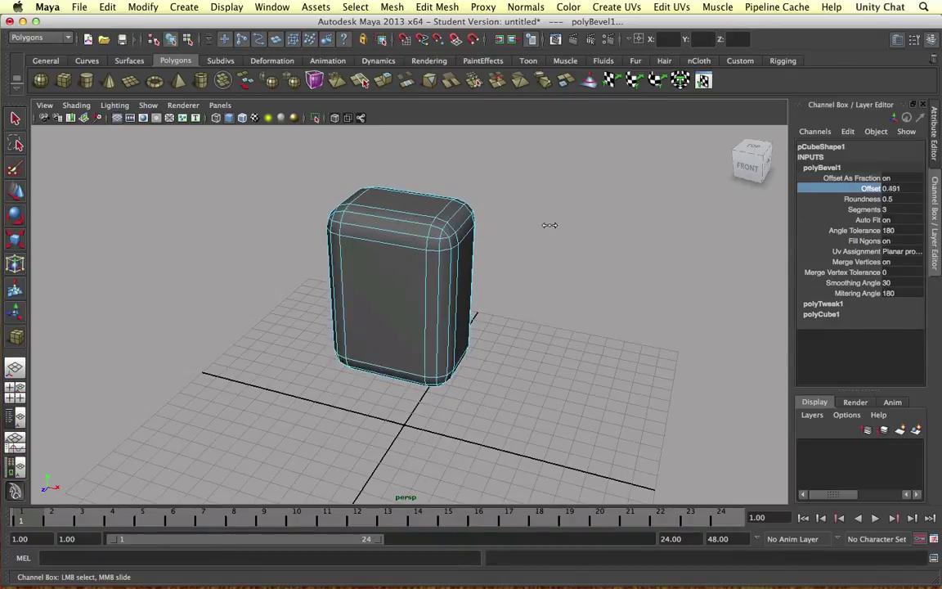
{"action": "left_click", "coordinate": [905, 120]}
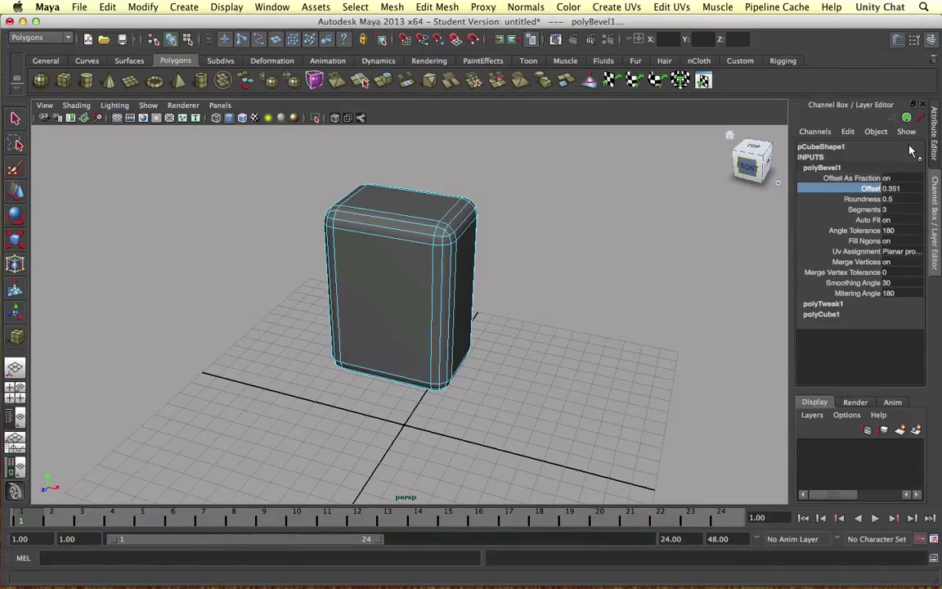
{"action": "middle_click_drag", "start_coordinate": [634, 222], "coordinate": [636, 220]}
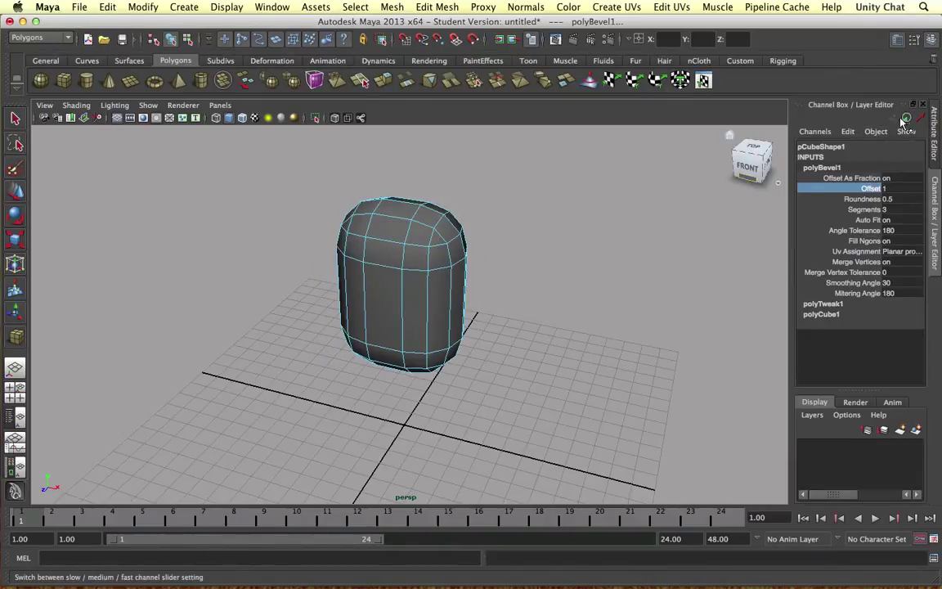
{"action": "middle_click_drag", "start_coordinate": [583, 213], "coordinate": [552, 218]}
{"action": "left_click_drag", "start_coordinate": [427, 206], "coordinate": [361, 238], "text": "alt"}
{"action": "right_click_drag", "start_coordinate": [350, 203], "coordinate": [396, 186]}
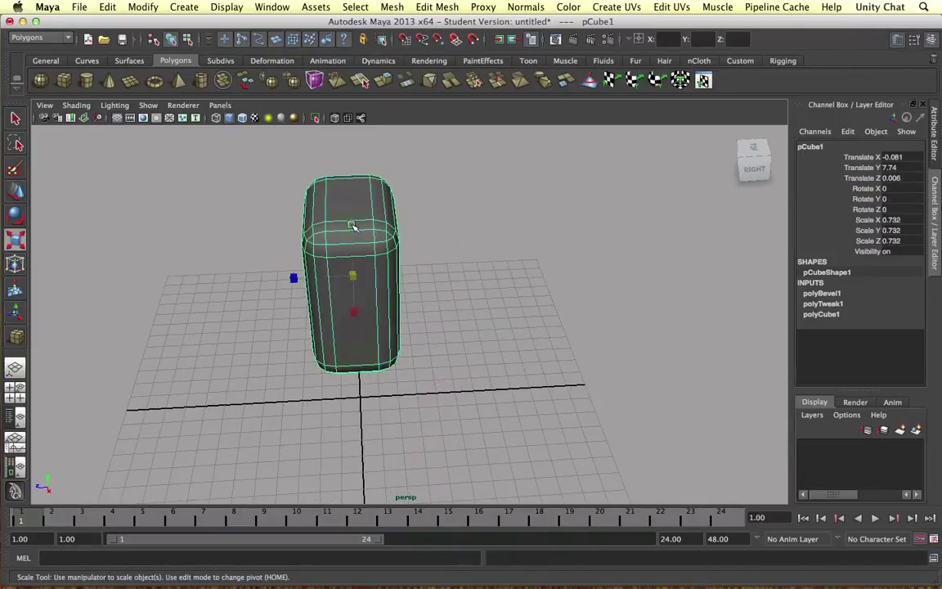
Taper the box towards its base by scaling its bottom vertices inwards, and return to object mode
{"action": "key", "text": "f"}
{"action": "left_click_drag", "start_coordinate": [299, 263], "coordinate": [402, 231], "text": "alt"}
{"action": "right_click", "coordinate": [354, 301]}
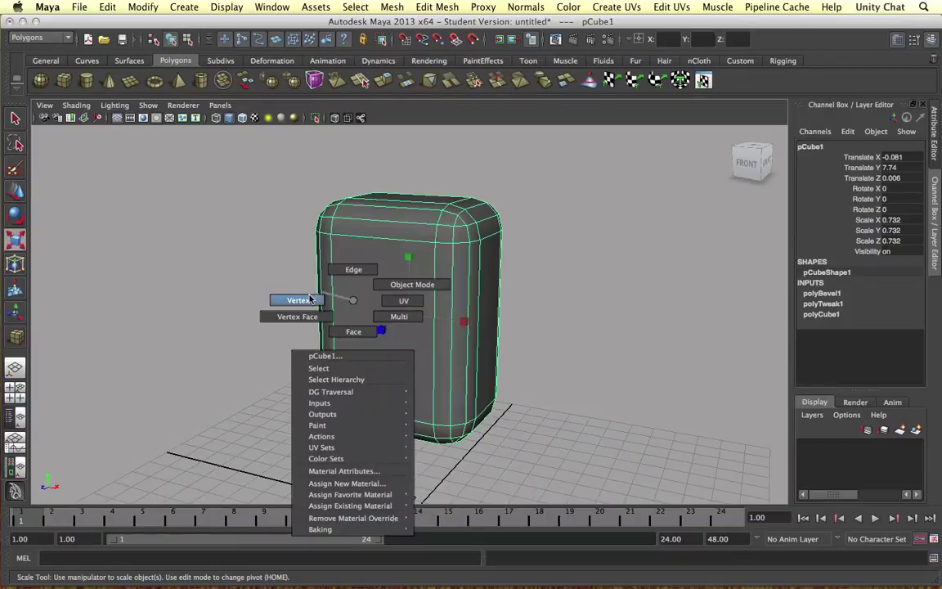
{"action": "right_click_drag", "start_coordinate": [332, 290], "coordinate": [315, 207]}
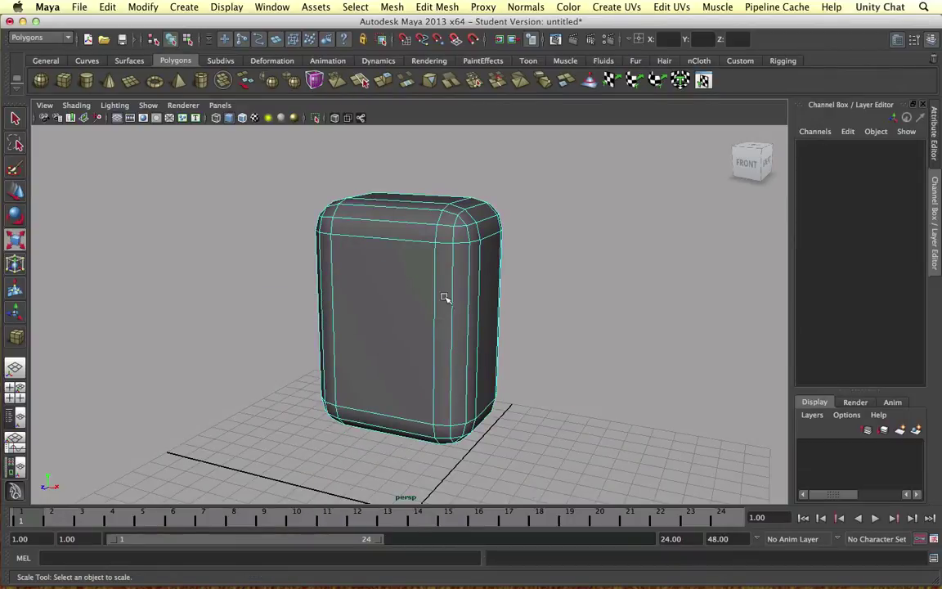
{"action": "middle_click_drag", "start_coordinate": [380, 330], "coordinate": [431, 324], "text": "alt"}
{"action": "right_click_drag", "start_coordinate": [431, 323], "coordinate": [388, 316]}
{"action": "left_click_drag", "start_coordinate": [299, 328], "coordinate": [564, 458]}
{"action": "left_click_drag", "start_coordinate": [352, 409], "coordinate": [411, 260], "text": "alt"}
{"action": "scroll", "coordinate": [424, 399], "scroll_direction": "down", "scroll_amount": 2}
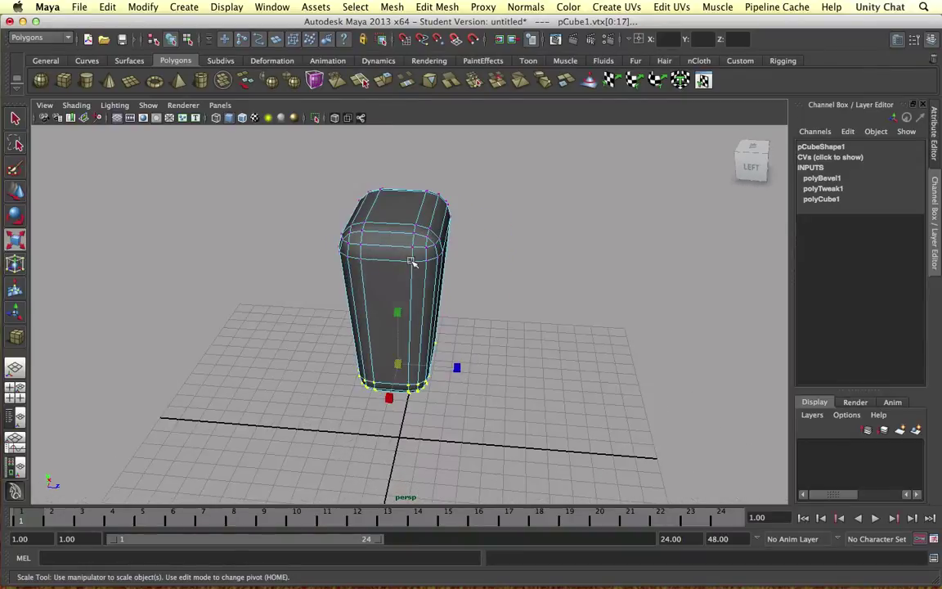
{"action": "right_click_drag", "start_coordinate": [365, 230], "coordinate": [384, 225]}
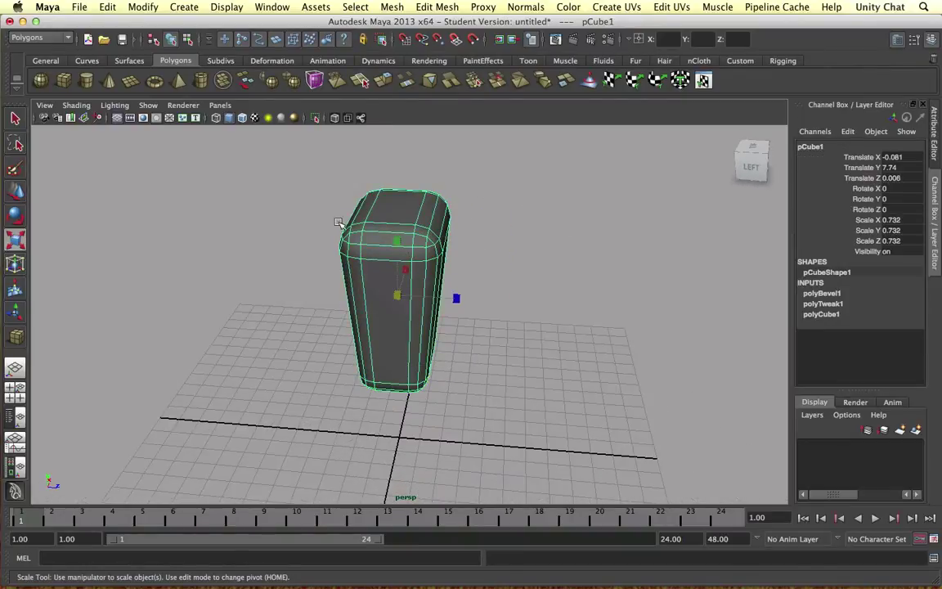
Increase the tapered box's bevel offset to about 0.68 and deselect the box
{"action": "left_click", "coordinate": [811, 294]}
{"action": "left_click", "coordinate": [865, 314]}
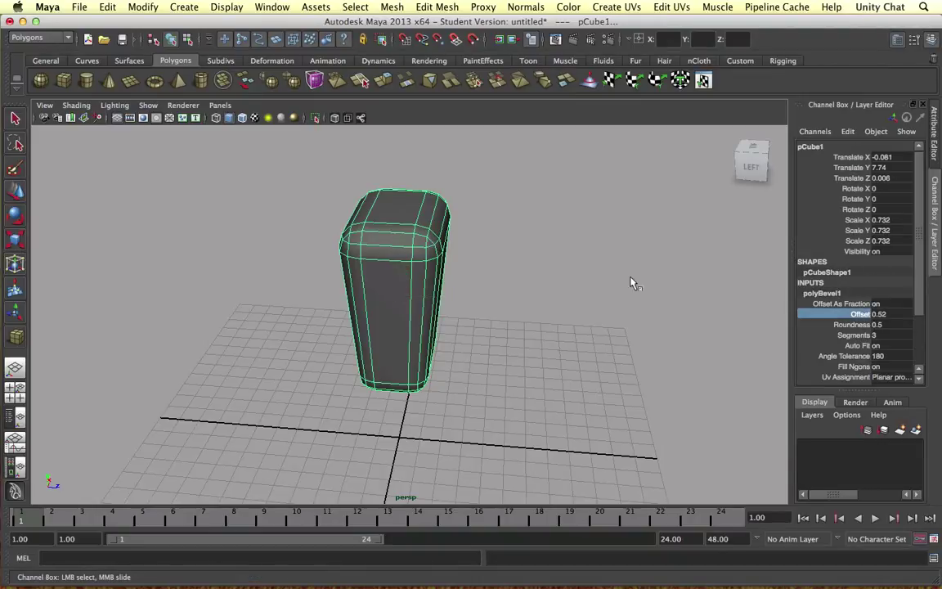
{"action": "middle_click_drag", "start_coordinate": [646, 268], "coordinate": [657, 268]}
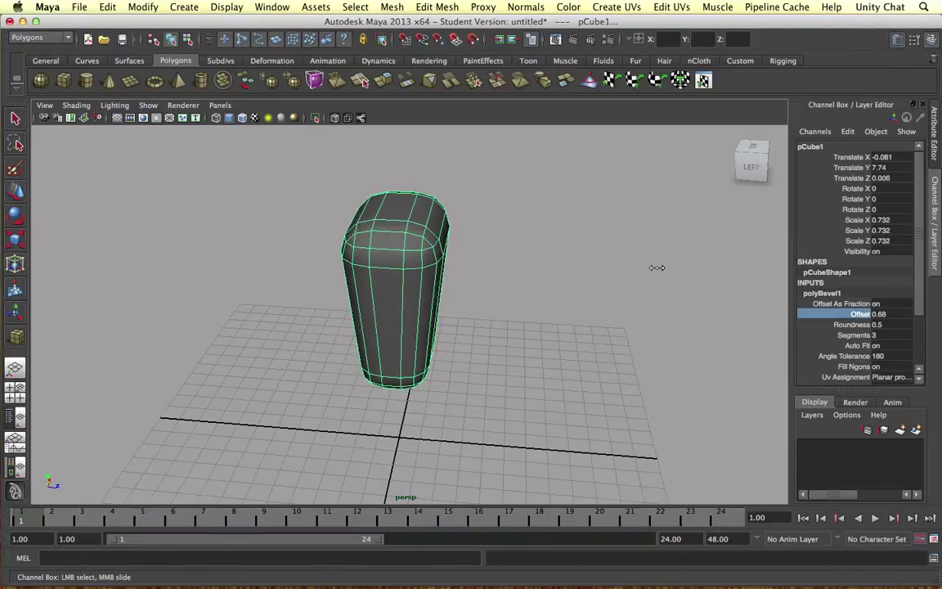
{"action": "left_click", "coordinate": [500, 255]}
{"action": "left_click_drag", "start_coordinate": [501, 255], "coordinate": [625, 239], "text": "alt"}
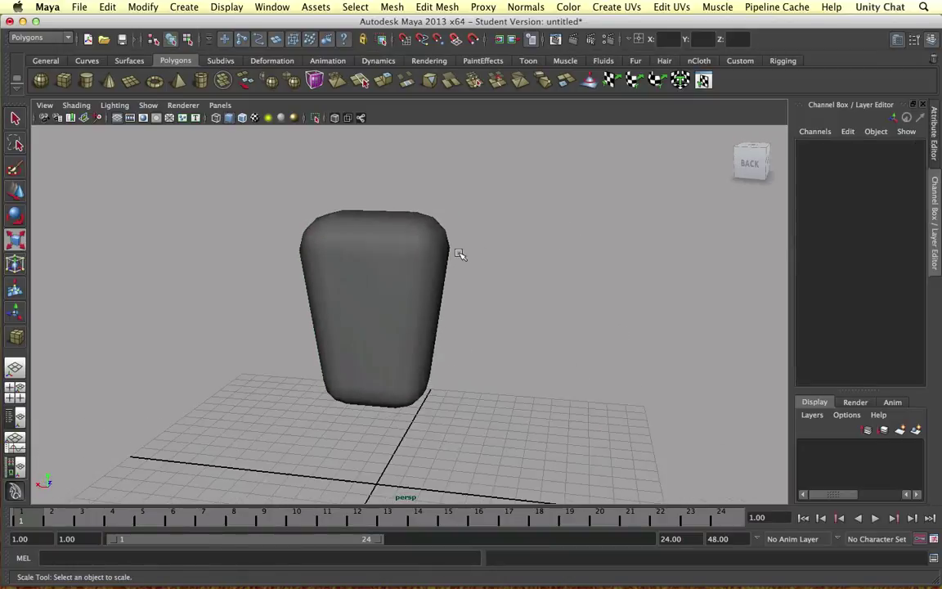
Select the vertical edge loops beside both corners of the box's back face and harden their normals
{"action": "scroll", "coordinate": [450, 254], "scroll_direction": "up", "scroll_amount": 4}
{"action": "left_click", "coordinate": [431, 249]}
{"action": "right_click_drag", "start_coordinate": [413, 218], "coordinate": [409, 194]}
{"action": "left_click", "coordinate": [398, 202]}
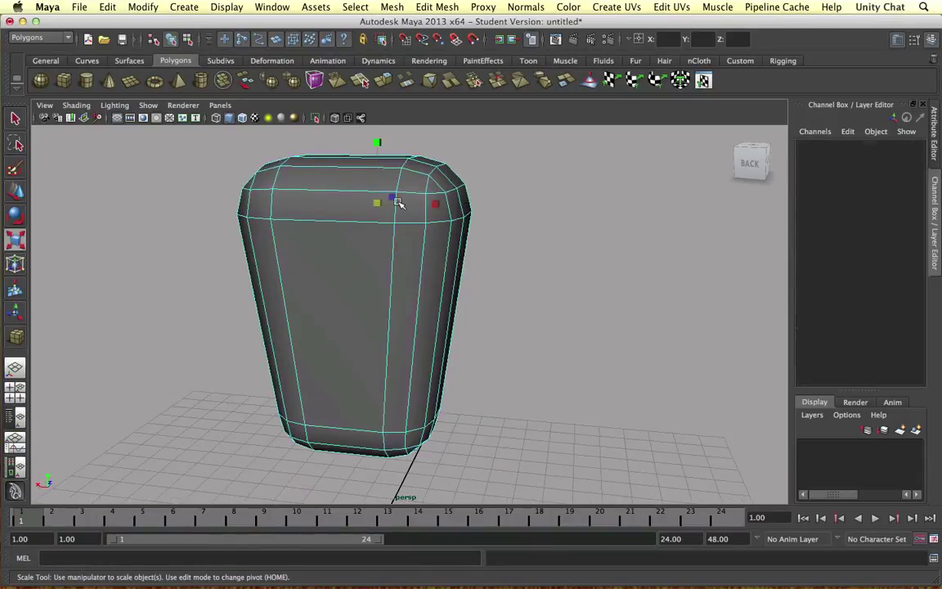
{"action": "double_click", "coordinate": [422, 244]}
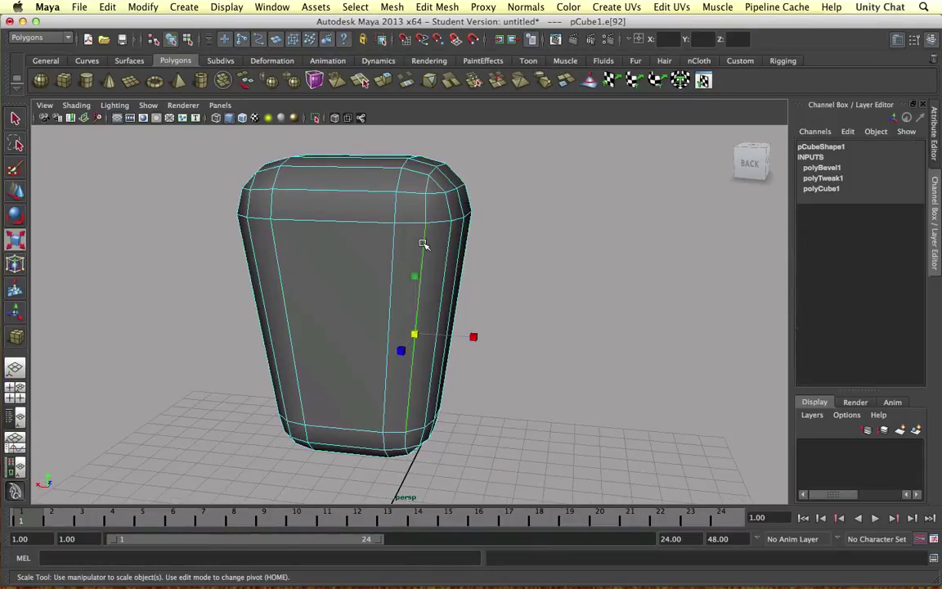
{"action": "left_click_drag", "start_coordinate": [296, 243], "coordinate": [337, 245], "text": "alt"}
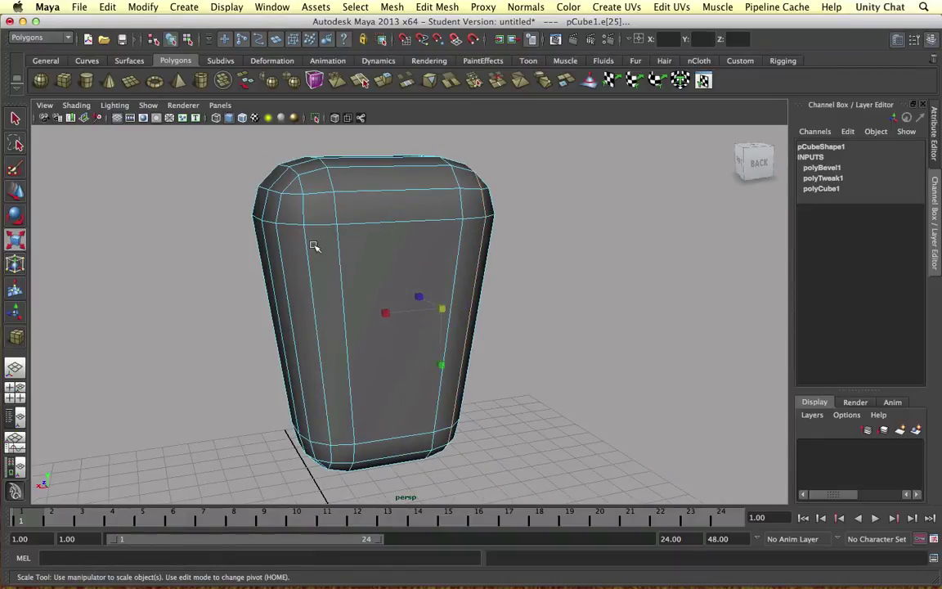
{"action": "left_click", "coordinate": [313, 245], "text": "shift"}
{"action": "left_click", "coordinate": [526, 7]}
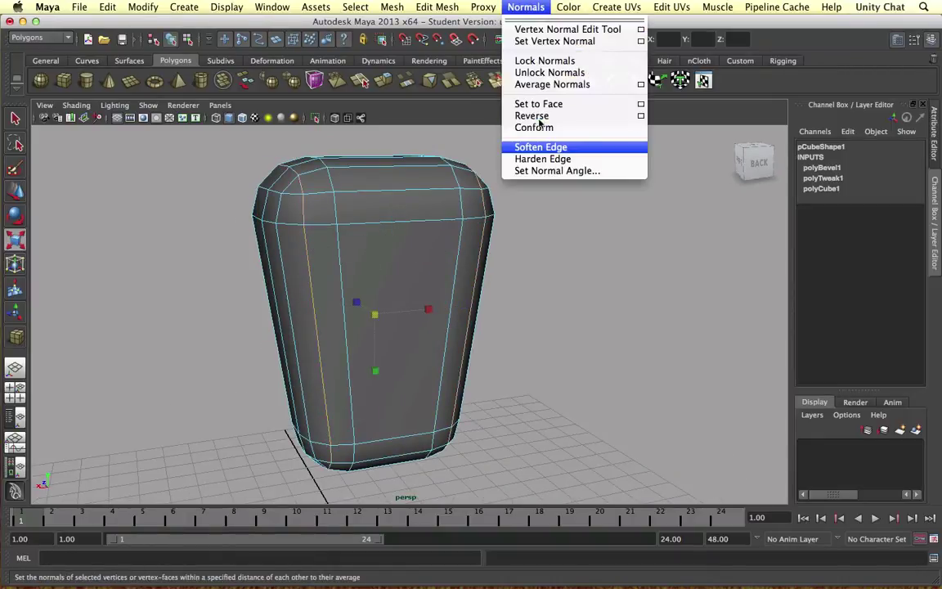
{"action": "left_click", "coordinate": [542, 159]}
Select the horizontal edge loop around the box's lower bevel and show it in the full-size front view
{"action": "mouse_move", "coordinate": [570, 163]}
{"action": "left_mouse_down", "text": "alt"}
{"action": "mouse_move", "coordinate": [552, 187]}
{"action": "mouse_move", "coordinate": [519, 182]}
{"action": "mouse_move", "coordinate": [563, 161]}
{"action": "left_mouse_up", "text": "alt"}
{"action": "middle_click_drag", "start_coordinate": [417, 367], "coordinate": [456, 254], "text": "alt"}
{"action": "left_click_drag", "start_coordinate": [456, 254], "coordinate": [442, 284], "text": "alt"}
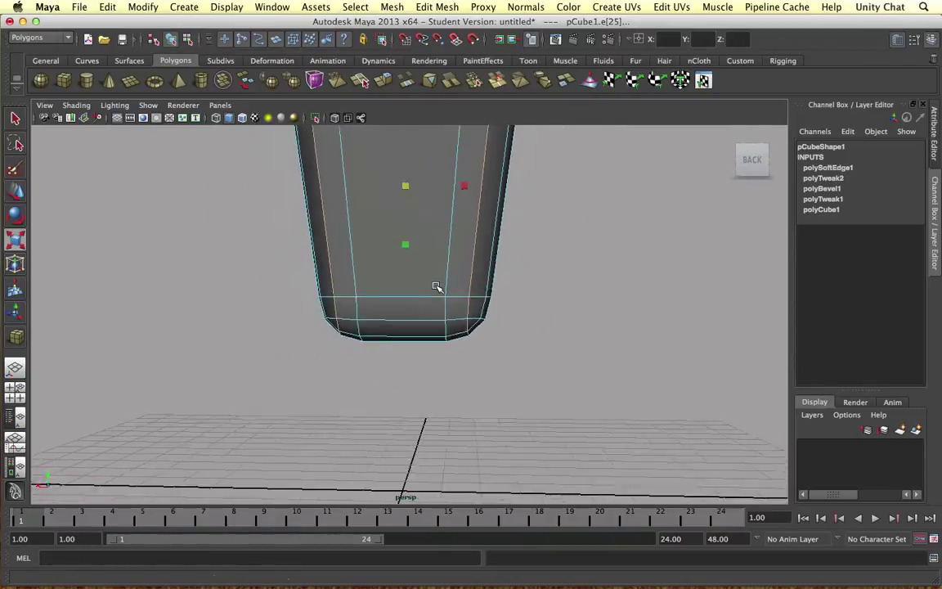
{"action": "scroll", "coordinate": [436, 287], "scroll_direction": "down", "scroll_amount": 5}
{"action": "left_click_drag", "start_coordinate": [481, 225], "coordinate": [488, 268], "text": "alt"}
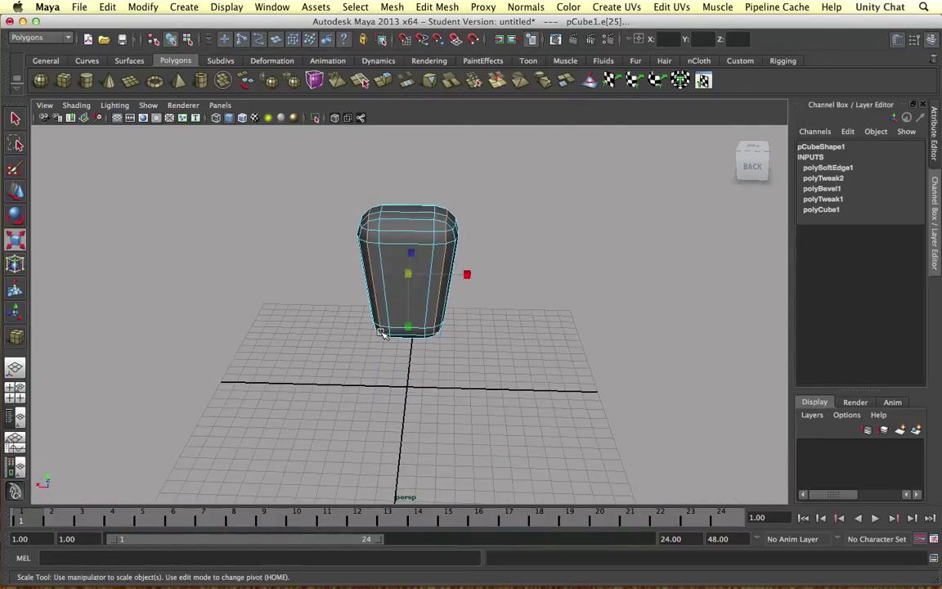
{"action": "scroll", "coordinate": [393, 345], "scroll_direction": "up", "scroll_amount": 5}
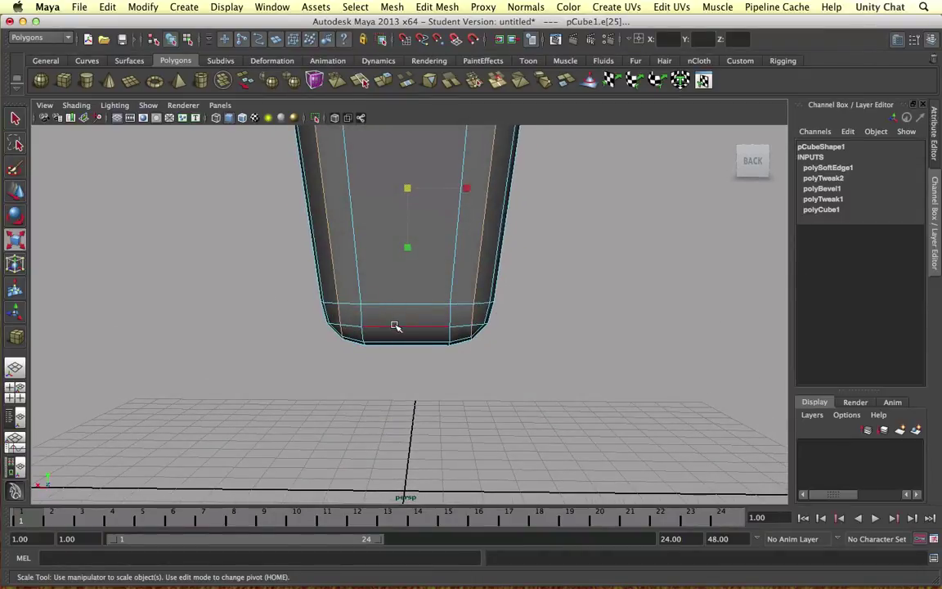
{"action": "double_click", "coordinate": [395, 323]}
{"action": "scroll", "coordinate": [399, 322], "scroll_direction": "up", "scroll_amount": 3}
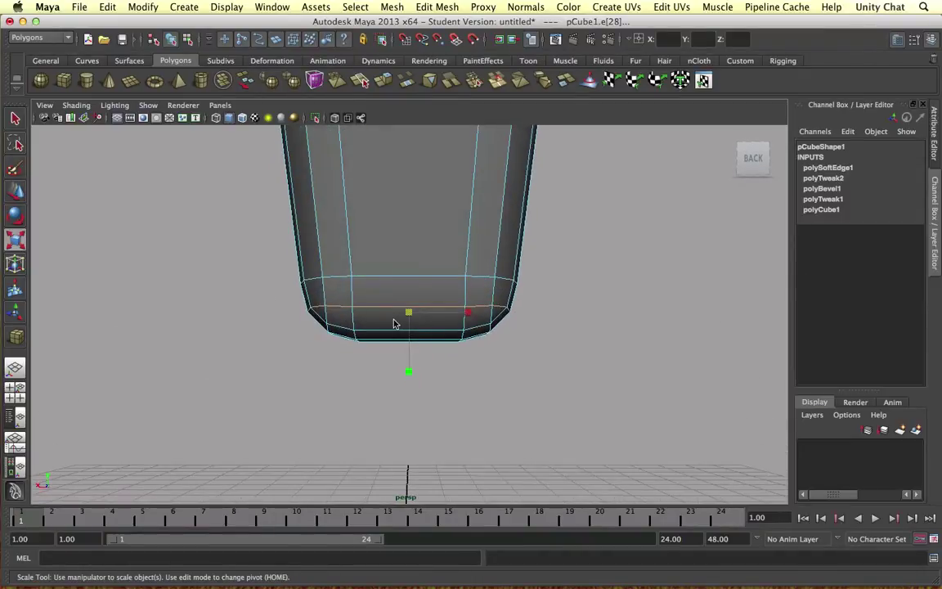
{"action": "key", "text": "space"}
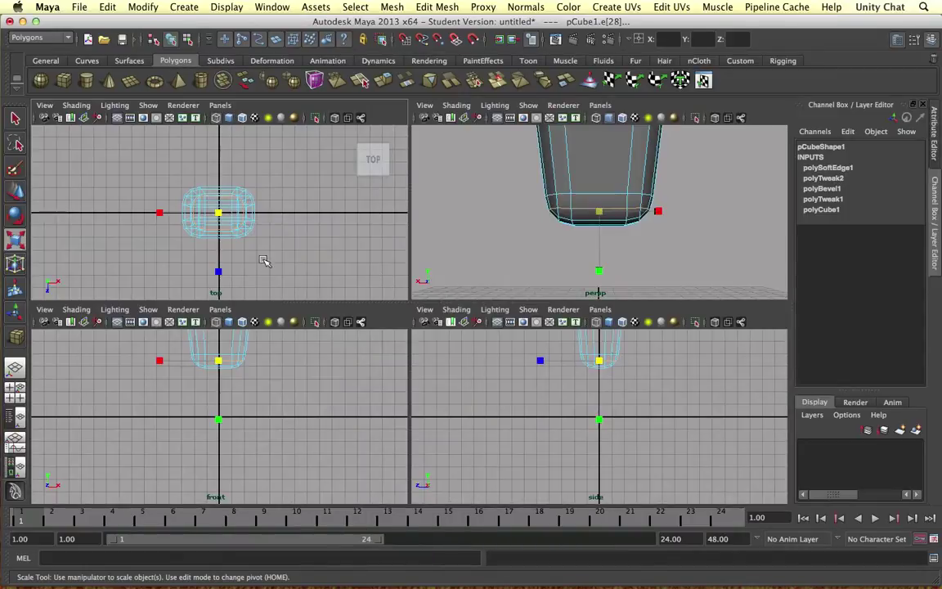
{"action": "key", "text": "space"}
{"action": "key", "text": "space"}
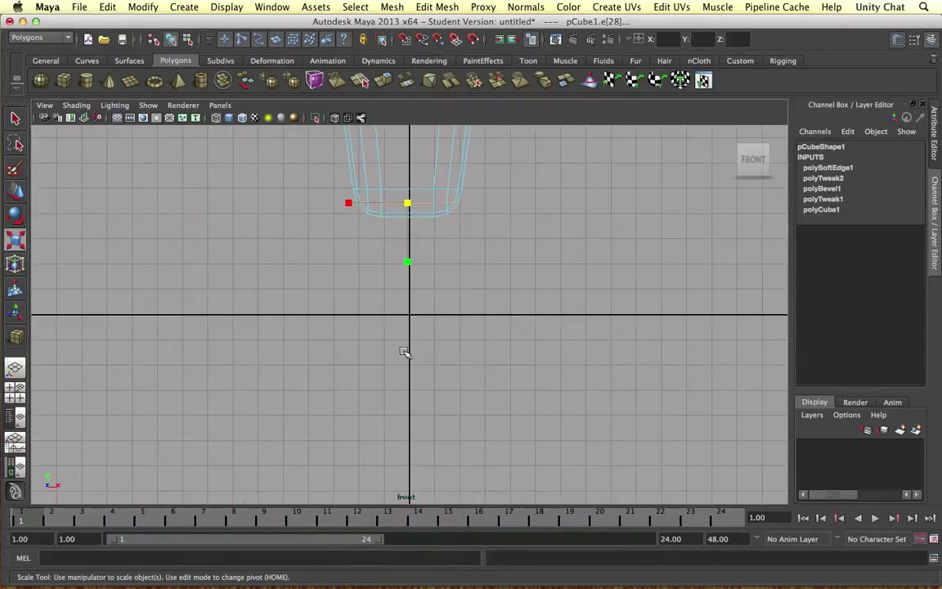
Select the faces of the box's rounded base in the front view with the Move tool active
{"action": "left_click_drag", "start_coordinate": [506, 270], "coordinate": [328, 210]}
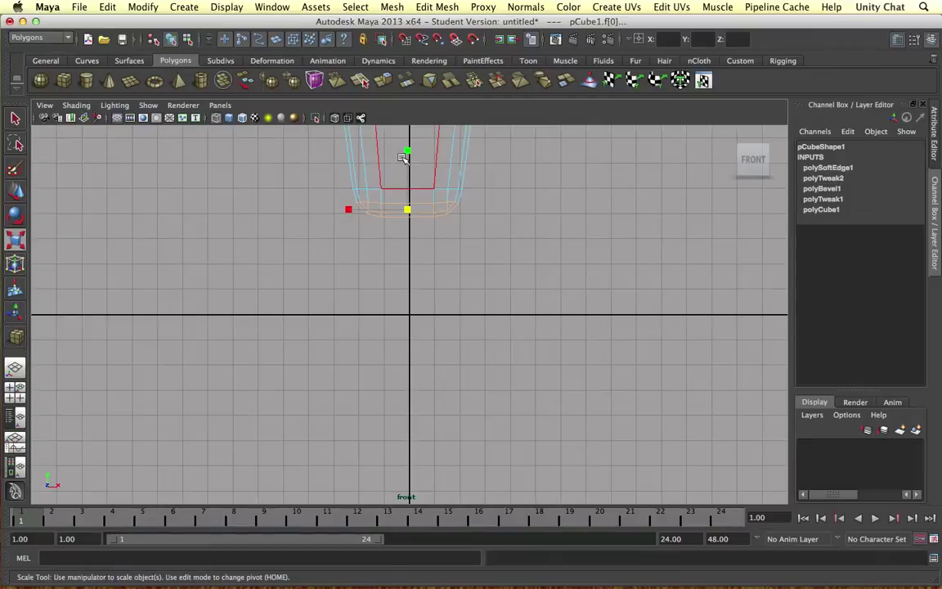
{"action": "key", "text": "w"}
{"action": "left_click_drag", "start_coordinate": [488, 249], "coordinate": [365, 226]}
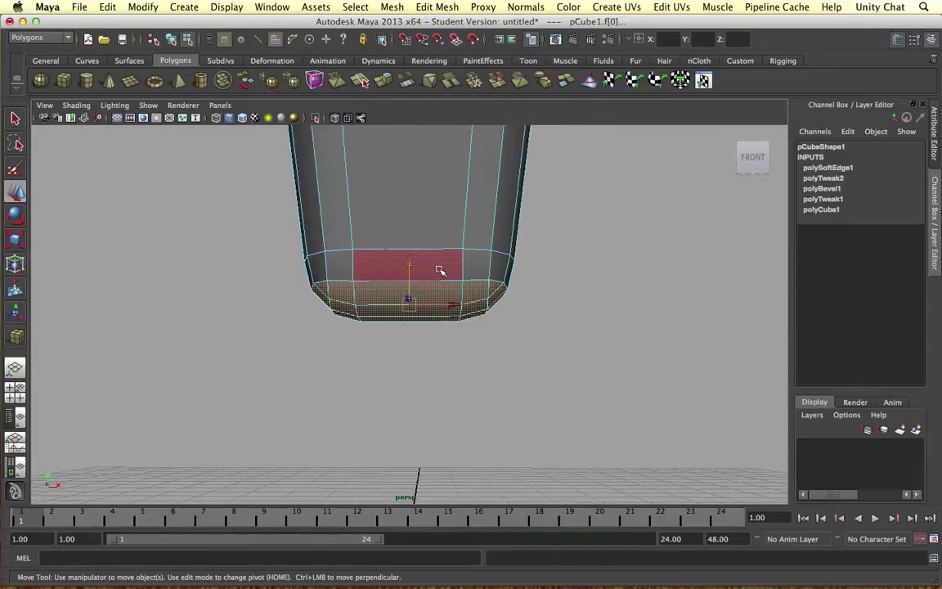
Bevel the horizontal edge loop just above the box's rounded base and set the bevel offset to about 0.181
{"action": "left_click", "coordinate": [368, 245]}
{"action": "mouse_move", "coordinate": [368, 246]}
{"action": "right_mouse_down"}
{"action": "mouse_move", "coordinate": [372, 296]}
{"action": "mouse_move", "coordinate": [428, 247]}
{"action": "mouse_move", "coordinate": [380, 229]}
{"action": "mouse_move", "coordinate": [341, 231]}
{"action": "mouse_move", "coordinate": [413, 242]}
{"action": "right_mouse_up"}
{"action": "left_click", "coordinate": [372, 248]}
{"action": "key", "text": "F10"}
{"action": "left_click", "coordinate": [372, 249]}
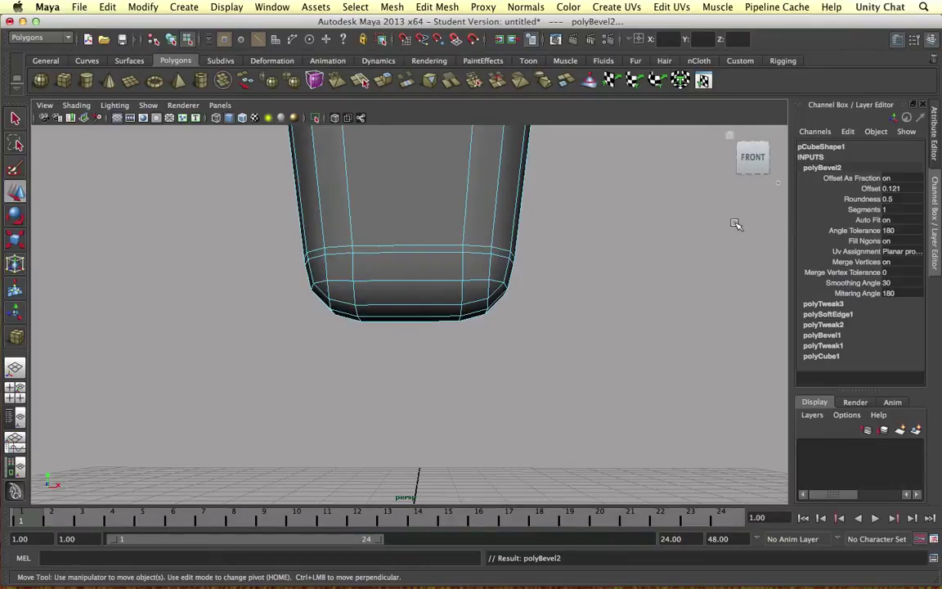
{"action": "left_click", "coordinate": [870, 188]}
{"action": "middle_click_drag", "start_coordinate": [661, 232], "coordinate": [660, 228]}
Select the full ring of narrow faces made by the bevel around the box's base
{"action": "right_click_drag", "start_coordinate": [461, 250], "coordinate": [459, 278]}
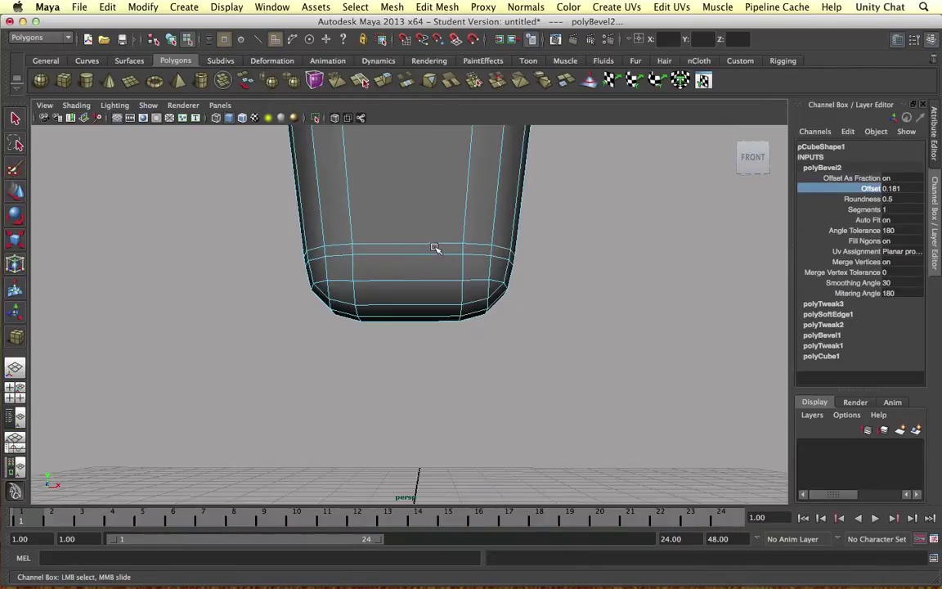
{"action": "left_click", "coordinate": [435, 248]}
{"action": "key", "text": "w"}
{"action": "double_click", "coordinate": [344, 247], "text": "shift"}
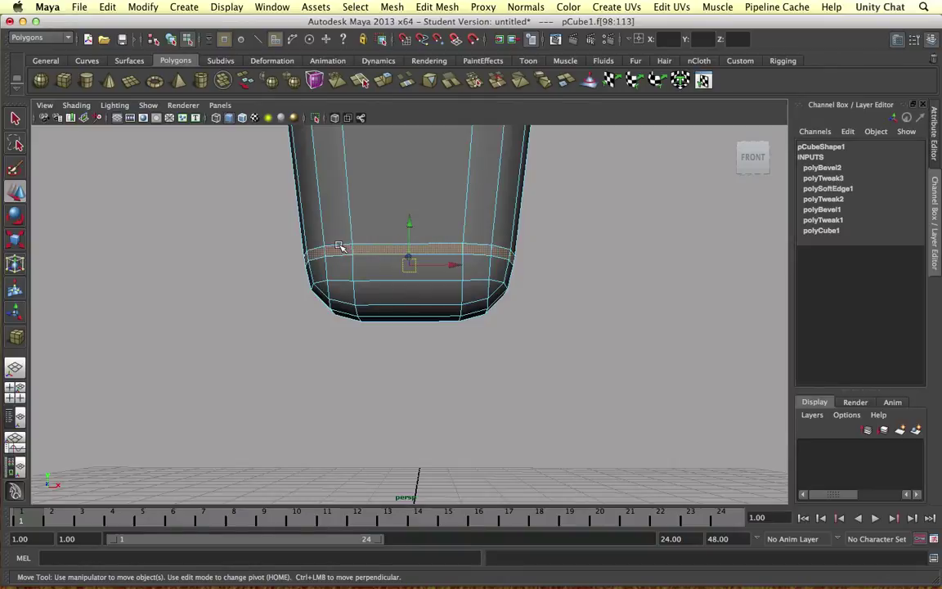
Extrude the selected face ring, scale it inwards to 0.85 to form a groove, and return to object mode
{"action": "right_click", "coordinate": [378, 249], "text": "shift"}
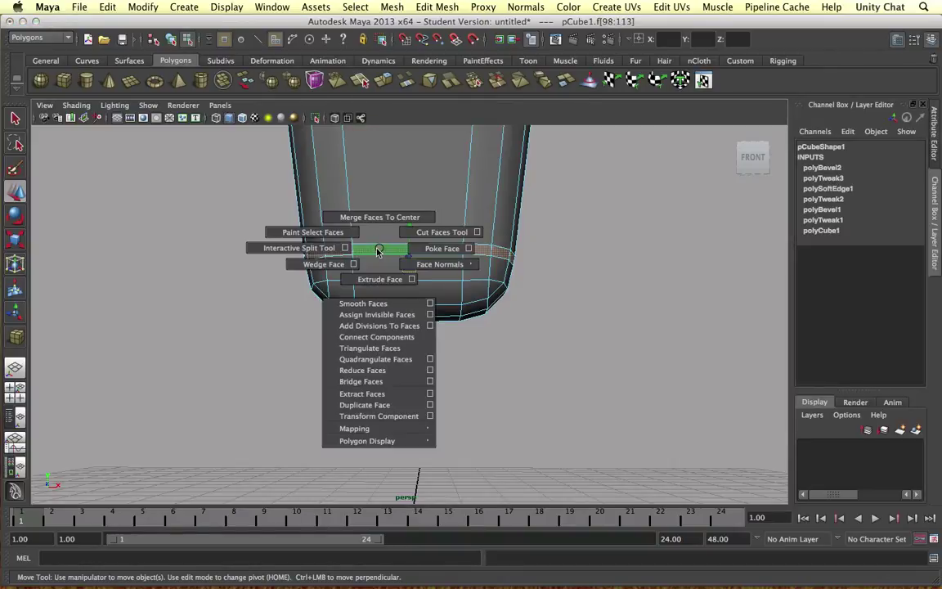
{"action": "right_click_drag", "start_coordinate": [378, 248], "coordinate": [381, 279], "text": "shift"}
{"action": "left_click_drag", "start_coordinate": [395, 270], "coordinate": [434, 282], "text": "alt"}
{"action": "left_click", "coordinate": [446, 224]}
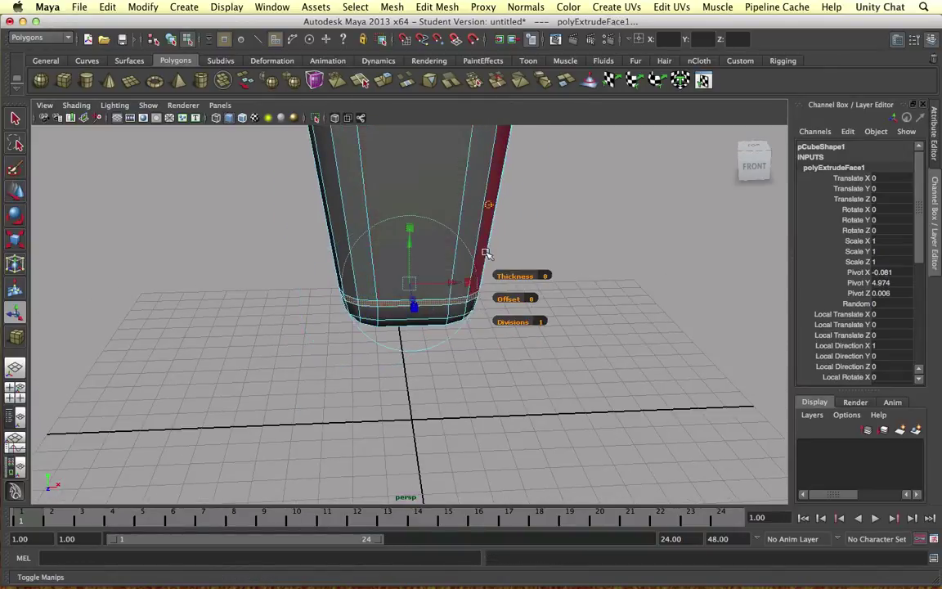
{"action": "left_click_drag", "start_coordinate": [486, 253], "coordinate": [411, 279], "text": "alt"}
{"action": "left_click", "coordinate": [409, 283]}
{"action": "right_click", "coordinate": [409, 282]}
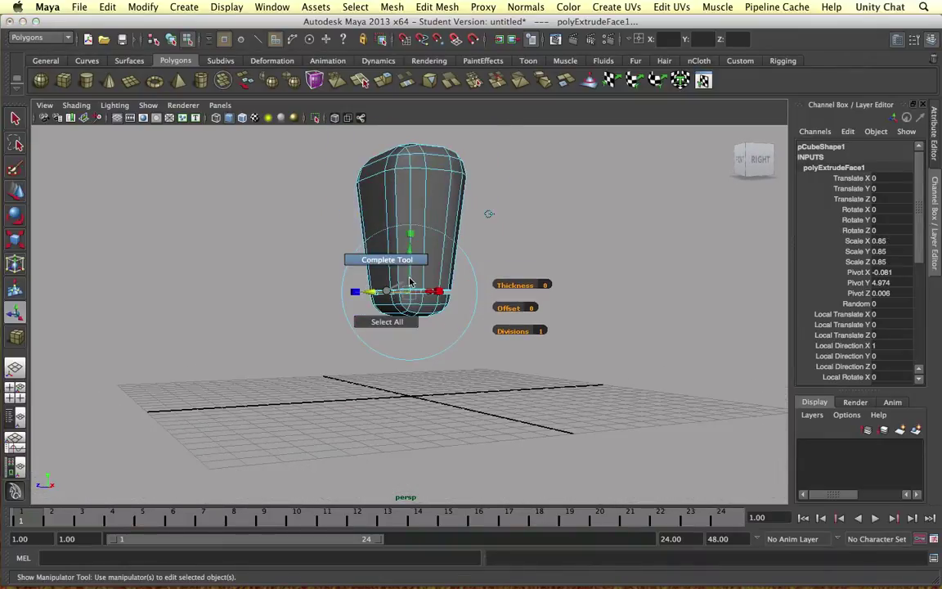
{"action": "right_click_drag", "start_coordinate": [410, 282], "coordinate": [410, 278]}
{"action": "right_click_drag", "start_coordinate": [424, 207], "coordinate": [477, 193]}
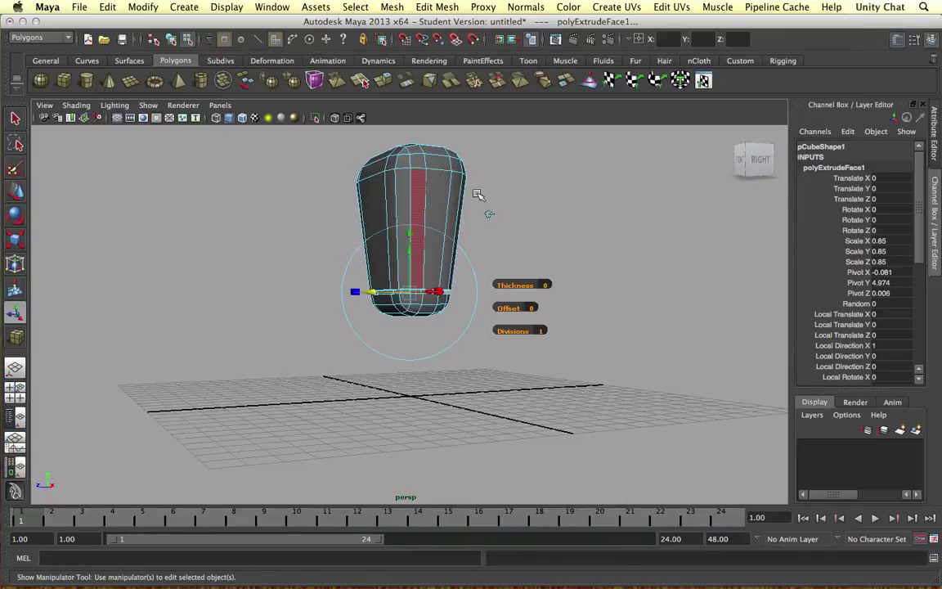
{"action": "left_click", "coordinate": [391, 299]}
Select the connected edges running across one end of the body's rounded underside
{"action": "left_click_drag", "start_coordinate": [408, 302], "coordinate": [426, 280], "text": "alt"}
{"action": "scroll", "coordinate": [428, 282], "scroll_direction": "up", "scroll_amount": 5}
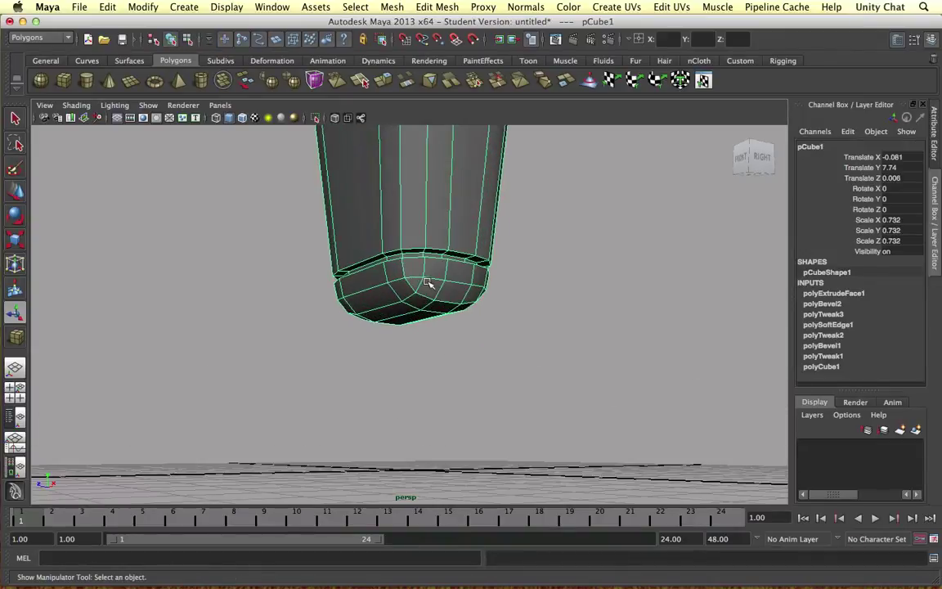
{"action": "left_click_drag", "start_coordinate": [464, 324], "coordinate": [386, 239], "text": "alt"}
{"action": "right_click_drag", "start_coordinate": [356, 205], "coordinate": [354, 171]}
{"action": "left_click", "coordinate": [332, 209]}
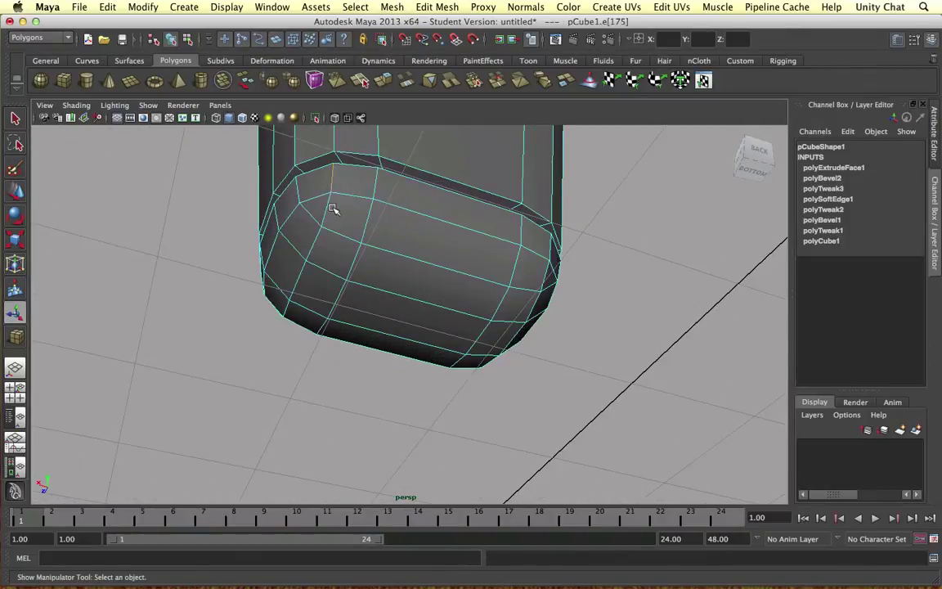
{"action": "left_click", "coordinate": [328, 206], "text": "shift"}
{"action": "left_click", "coordinate": [318, 233], "text": "shift"}
{"action": "left_click", "coordinate": [296, 278], "text": "shift"}
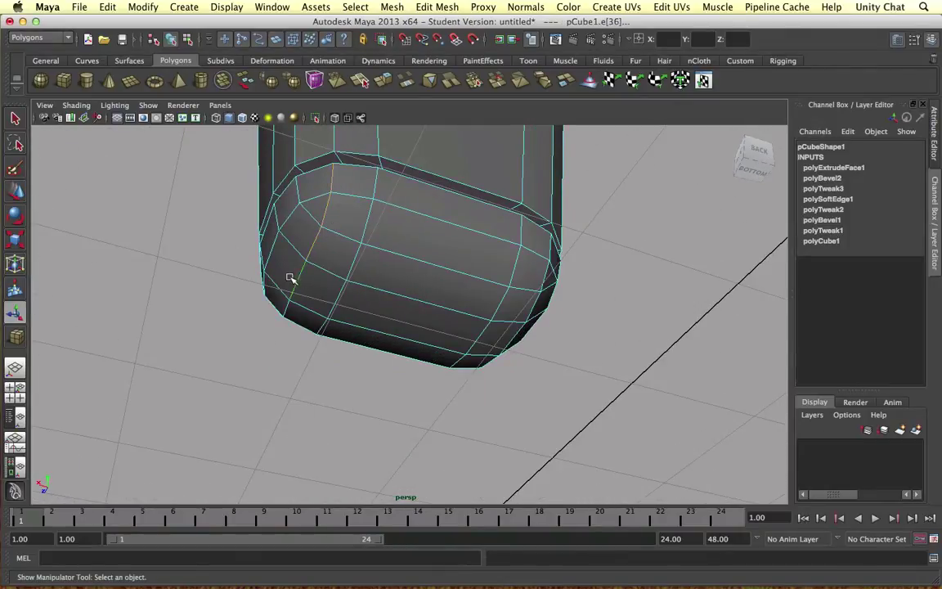
Add the matching edge loop at the opposite end of the underside to the selection and harden the edges' normals
{"action": "left_click_drag", "start_coordinate": [287, 272], "coordinate": [361, 201], "text": "alt"}
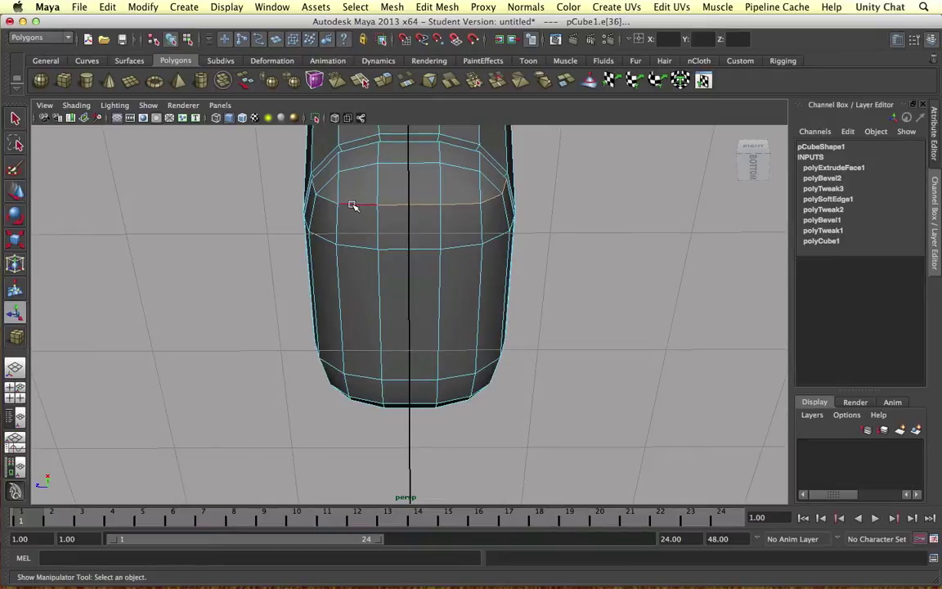
{"action": "middle_click_drag", "start_coordinate": [396, 211], "coordinate": [396, 176], "text": "alt"}
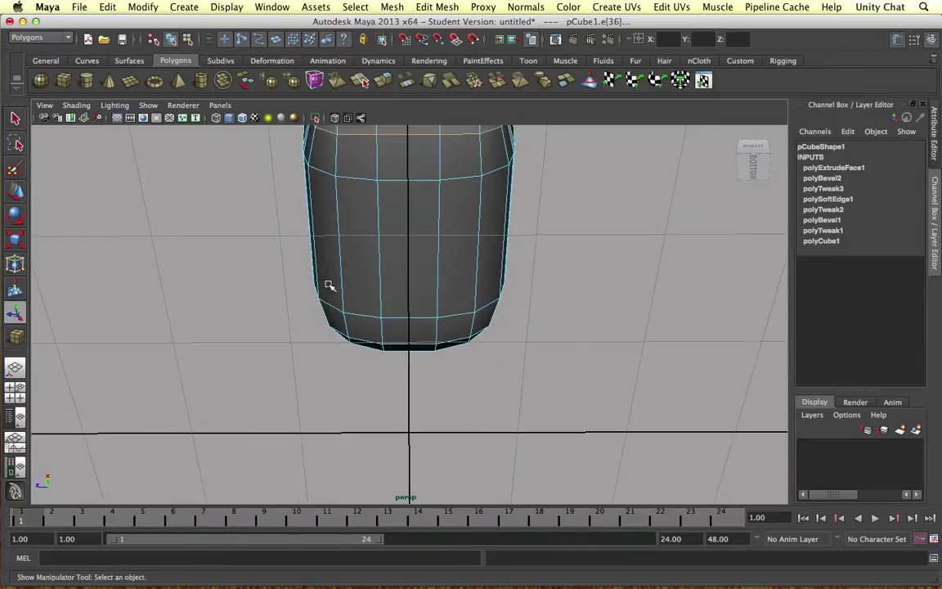
{"action": "double_click", "coordinate": [487, 305], "text": "shift"}
{"action": "key", "text": "super+z"}
{"action": "double_click", "coordinate": [483, 308], "text": "shift"}
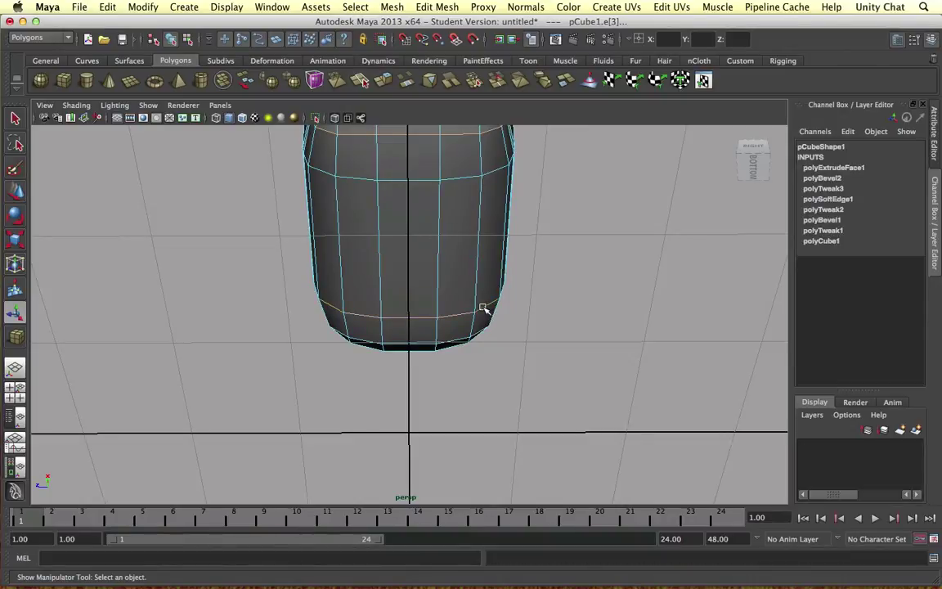
{"action": "left_click", "coordinate": [526, 6]}
{"action": "left_click", "coordinate": [556, 145]}
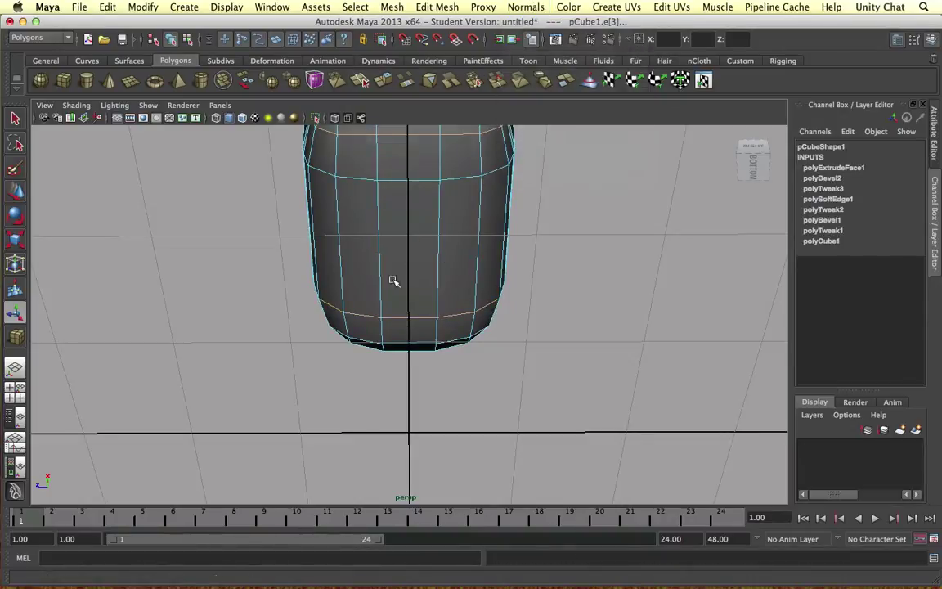
Return to object mode, scale the whole body narrower along its X axis, and deselect it
{"action": "key", "text": "w"}
{"action": "right_click_drag", "start_coordinate": [431, 238], "coordinate": [487, 219]}
{"action": "left_click_drag", "start_coordinate": [578, 231], "coordinate": [429, 221], "text": "alt"}
{"action": "left_click", "coordinate": [446, 237]}
{"action": "key", "text": "r"}
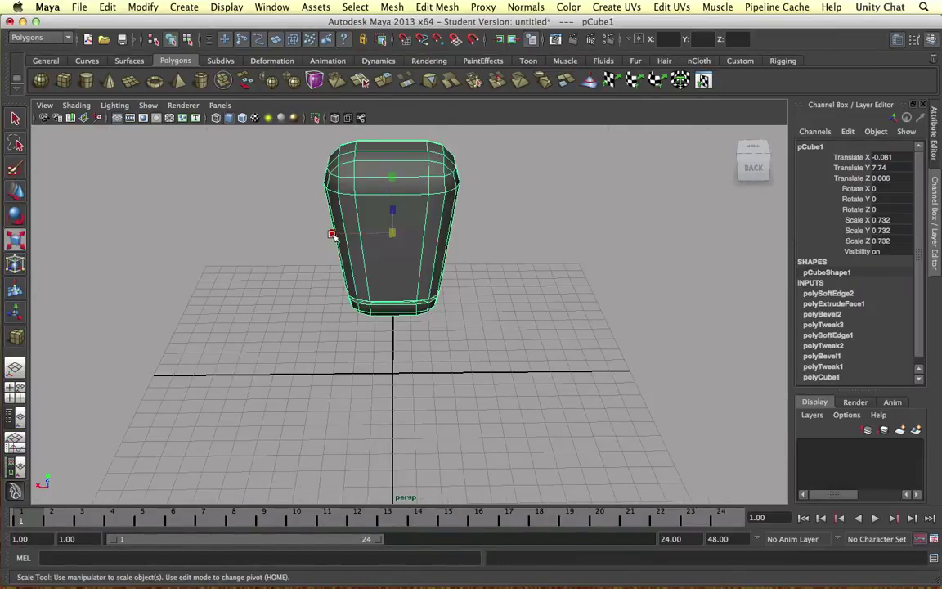
{"action": "left_click_drag", "start_coordinate": [331, 235], "coordinate": [342, 235]}
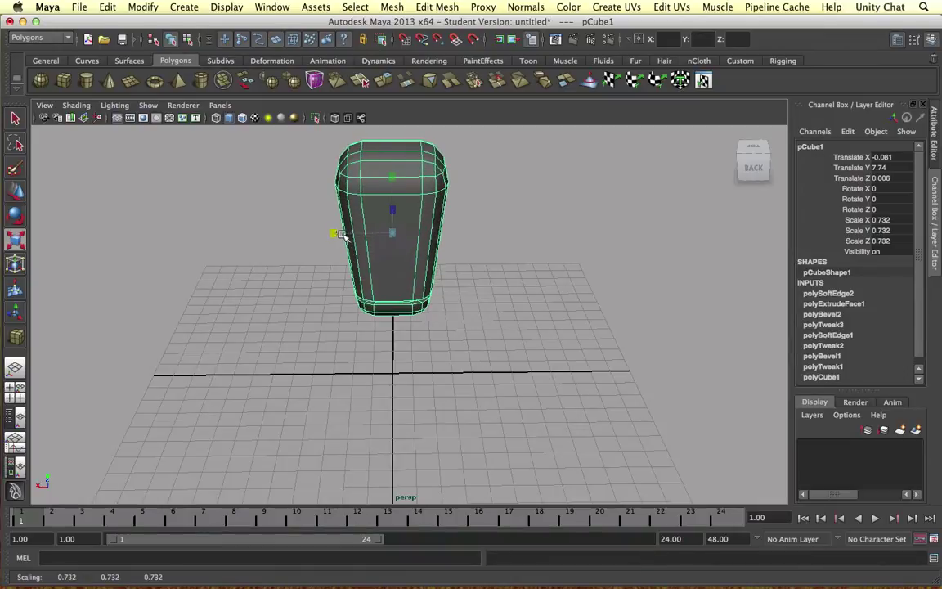
{"action": "left_click", "coordinate": [299, 202]}
{"action": "left_click_drag", "start_coordinate": [299, 202], "coordinate": [350, 229], "text": "alt"}
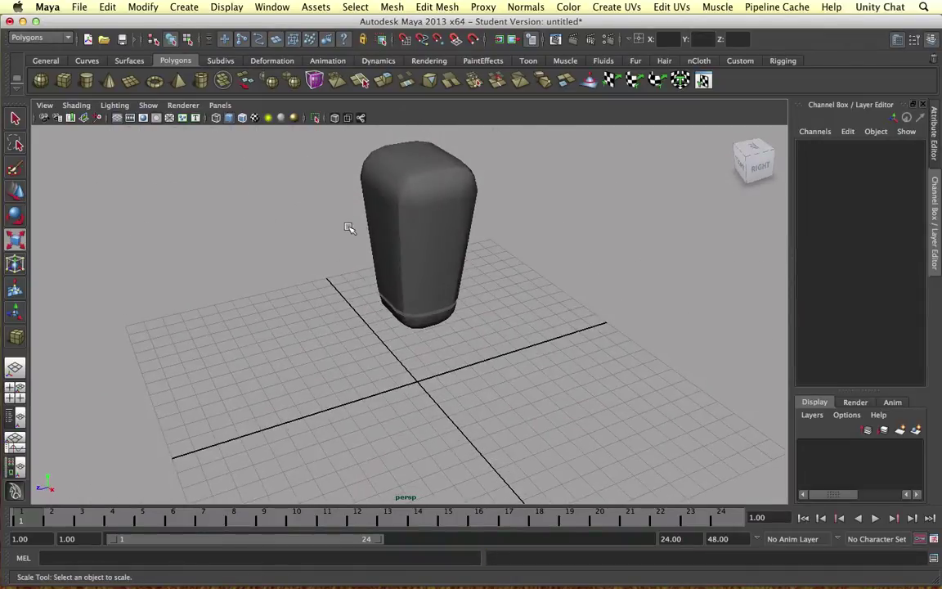
{"action": "left_click_drag", "start_coordinate": [349, 228], "coordinate": [386, 215], "text": "alt"}
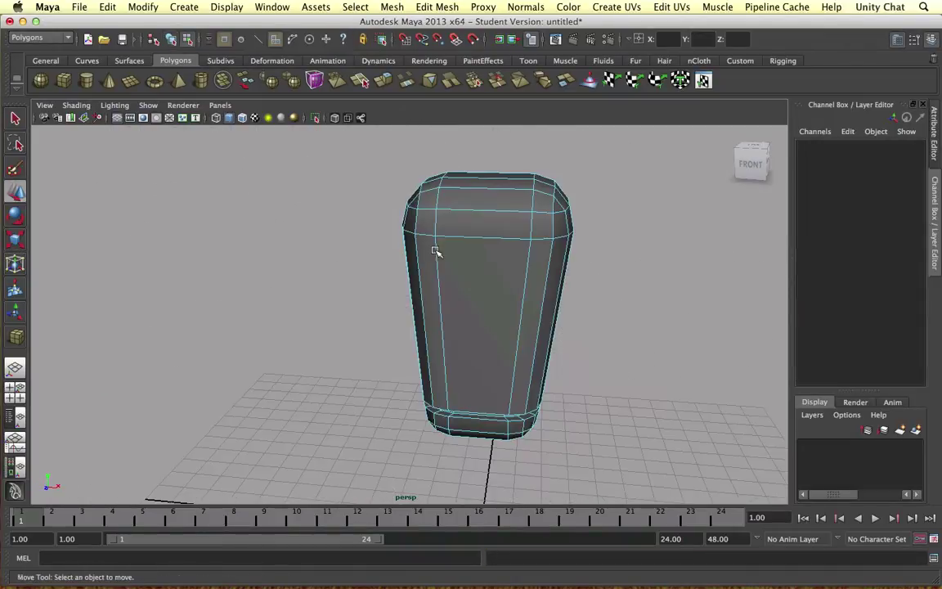
{"action": "middle_click_drag", "start_coordinate": [435, 252], "coordinate": [401, 254], "text": "alt"}
{"action": "left_click_drag", "start_coordinate": [574, 257], "coordinate": [465, 215], "text": "alt"}
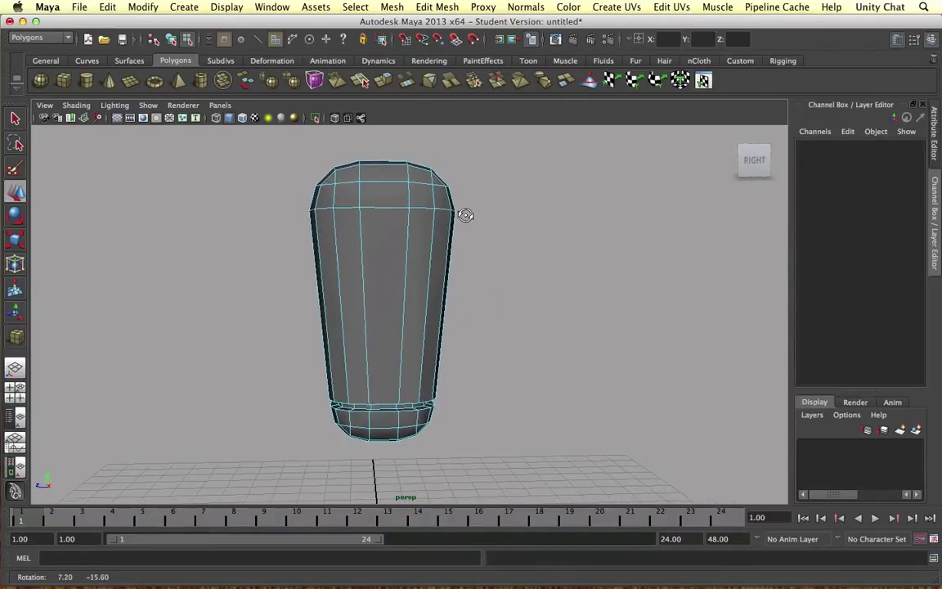
{"action": "left_click_drag", "start_coordinate": [334, 362], "coordinate": [331, 360]}
{"action": "key", "text": "z"}
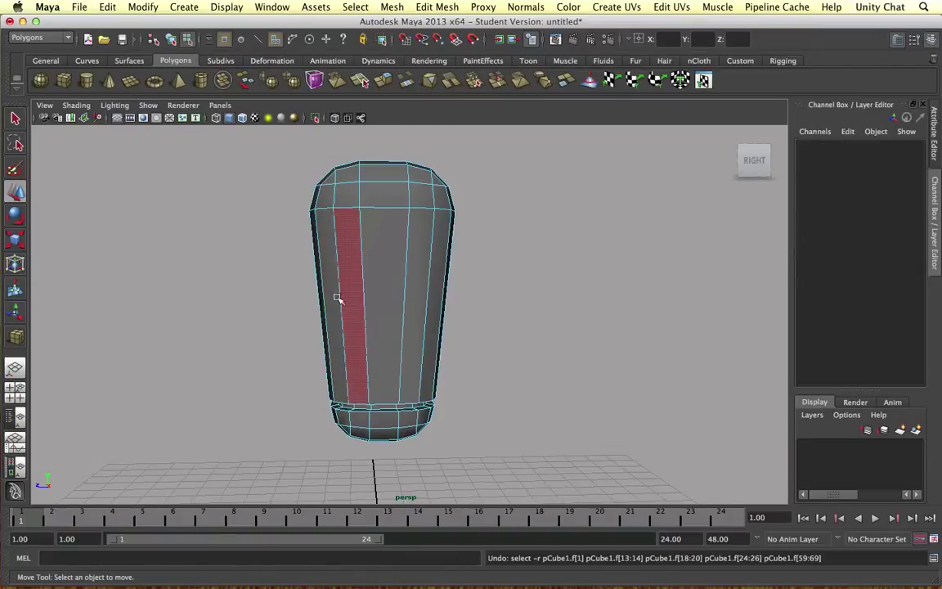
Paint-select the faces covering the body's front, including its front corner strips and upper bevel
{"action": "left_click_drag", "start_coordinate": [336, 295], "coordinate": [413, 299], "text": "alt"}
{"action": "left_click", "coordinate": [20, 164]}
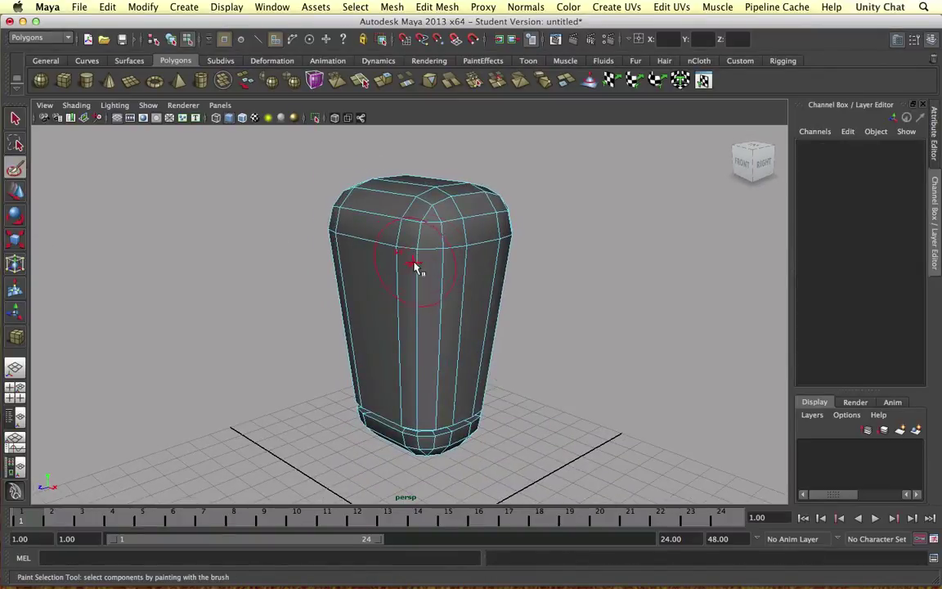
{"action": "left_click_drag", "start_coordinate": [395, 264], "coordinate": [424, 237]}
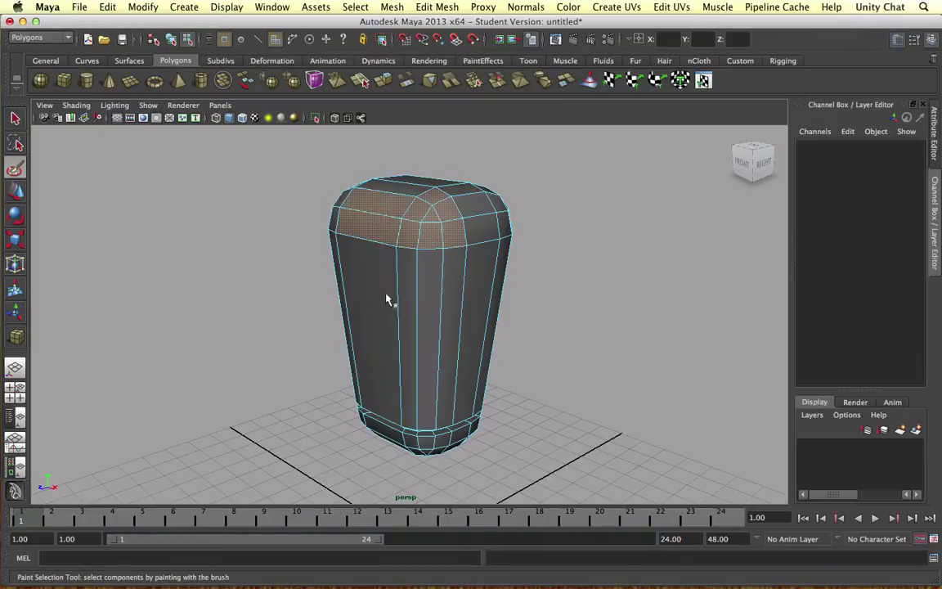
{"action": "mouse_move", "coordinate": [432, 307]}
{"action": "left_mouse_down"}
{"action": "mouse_move", "coordinate": [400, 336]}
{"action": "mouse_move", "coordinate": [445, 349]}
{"action": "mouse_move", "coordinate": [469, 331]}
{"action": "mouse_move", "coordinate": [446, 235]}
{"action": "left_mouse_up"}
{"action": "left_click_drag", "start_coordinate": [503, 265], "coordinate": [486, 264], "text": "alt"}
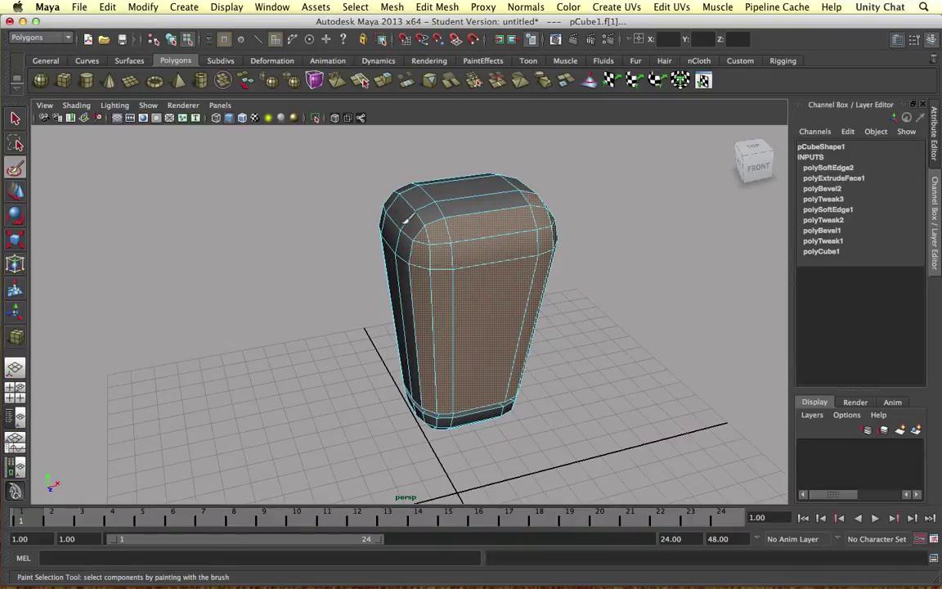
{"action": "left_click_drag", "start_coordinate": [554, 193], "coordinate": [384, 194], "text": "alt"}
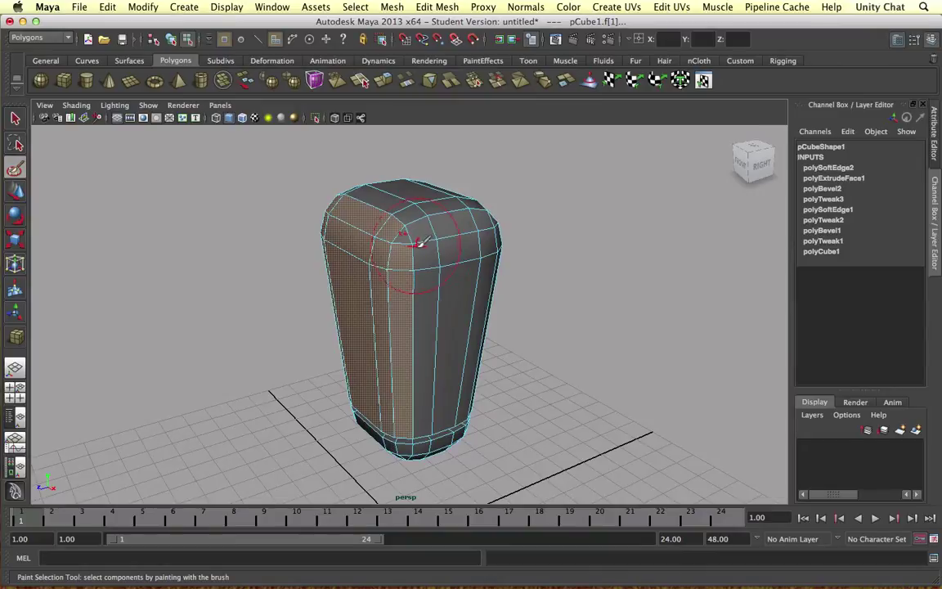
{"action": "left_click_drag", "start_coordinate": [418, 242], "coordinate": [400, 237]}
{"action": "left_click_drag", "start_coordinate": [338, 243], "coordinate": [391, 246], "text": "alt"}
Adjust the painted front faces with the Move and Scale tools, and select the centre face of the body's right side
{"action": "key", "text": "w"}
{"action": "left_click_drag", "start_coordinate": [492, 275], "coordinate": [374, 313], "text": "alt"}
{"action": "key", "text": "r"}
{"action": "middle_click_drag", "start_coordinate": [420, 302], "coordinate": [398, 306]}
{"action": "left_click_drag", "start_coordinate": [444, 299], "coordinate": [406, 257], "text": "alt"}
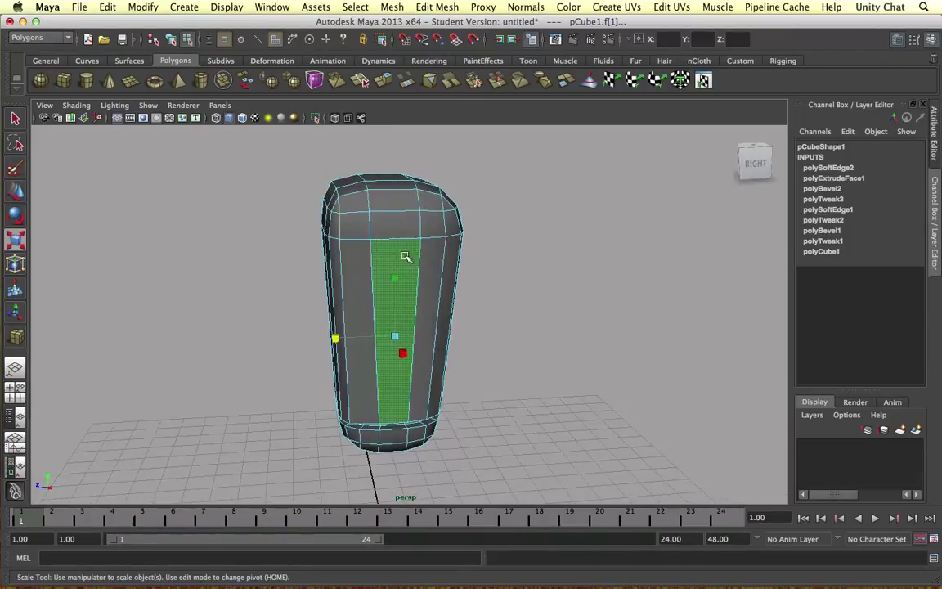
{"action": "left_click", "coordinate": [405, 256]}
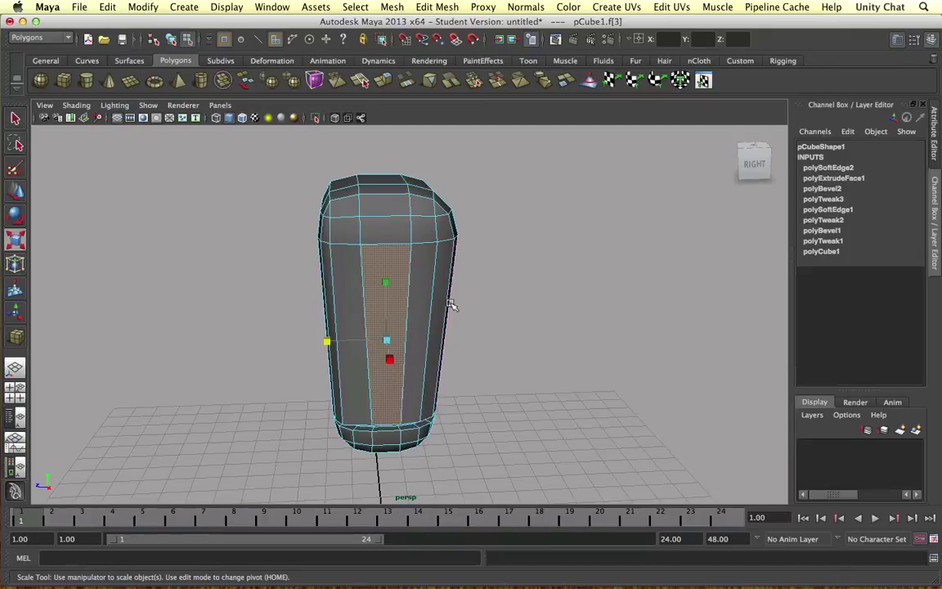
{"action": "left_click_drag", "start_coordinate": [450, 304], "coordinate": [450, 278], "text": "alt"}
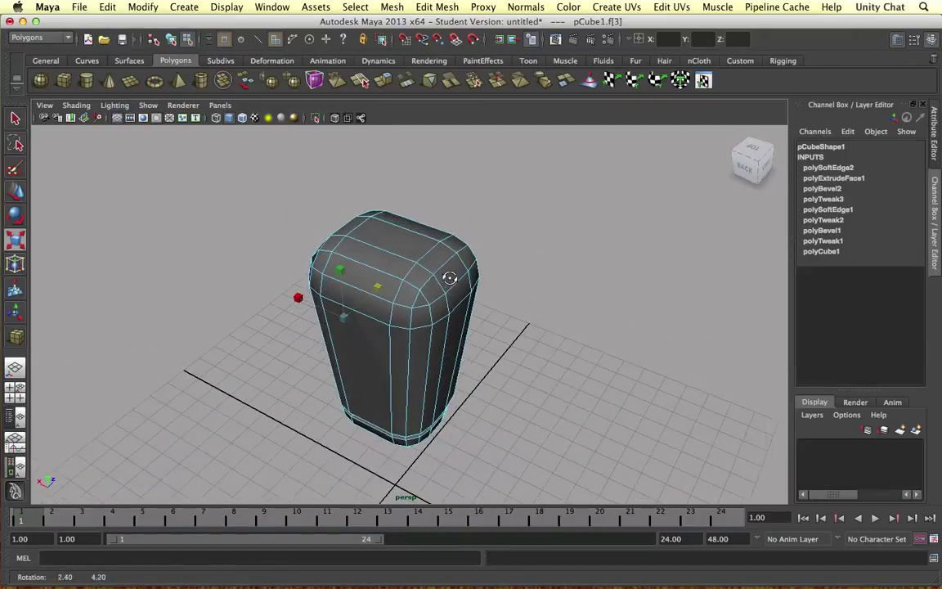
{"action": "key", "text": "r"}
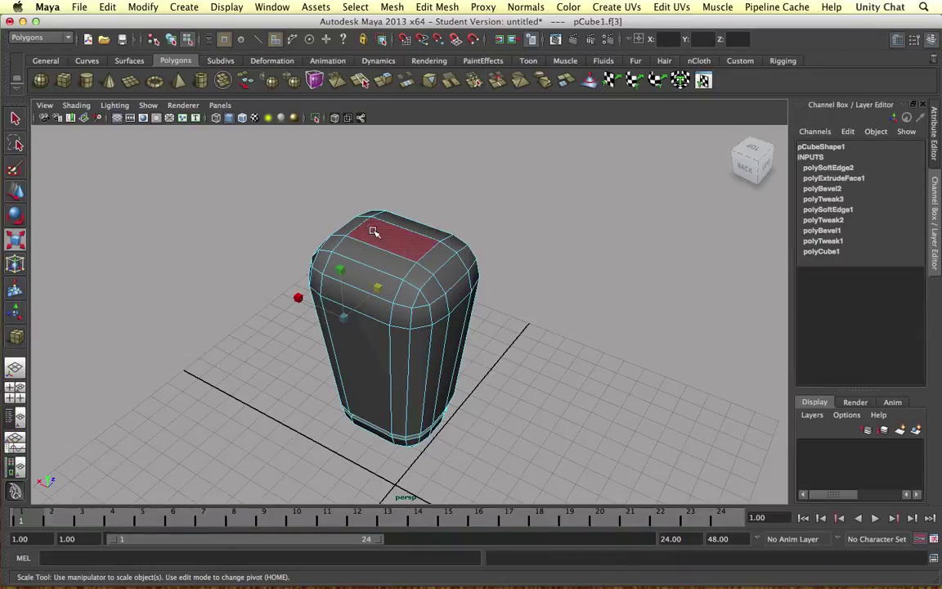
Create a polygon cylinder beside the body, radius about 1.45 and height about 0.94, with 12 axis subdivisions
{"action": "left_click", "coordinate": [94, 87]}
{"action": "left_click_drag", "start_coordinate": [291, 365], "coordinate": [259, 354]}
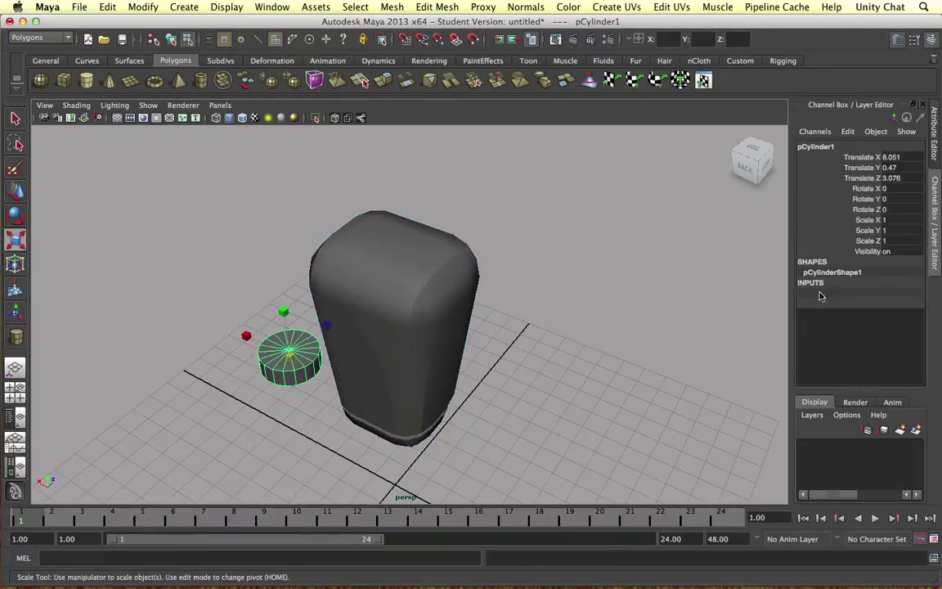
{"action": "left_click", "coordinate": [824, 293]}
{"action": "type", "text": "9"}
{"action": "key", "text": "Return"}
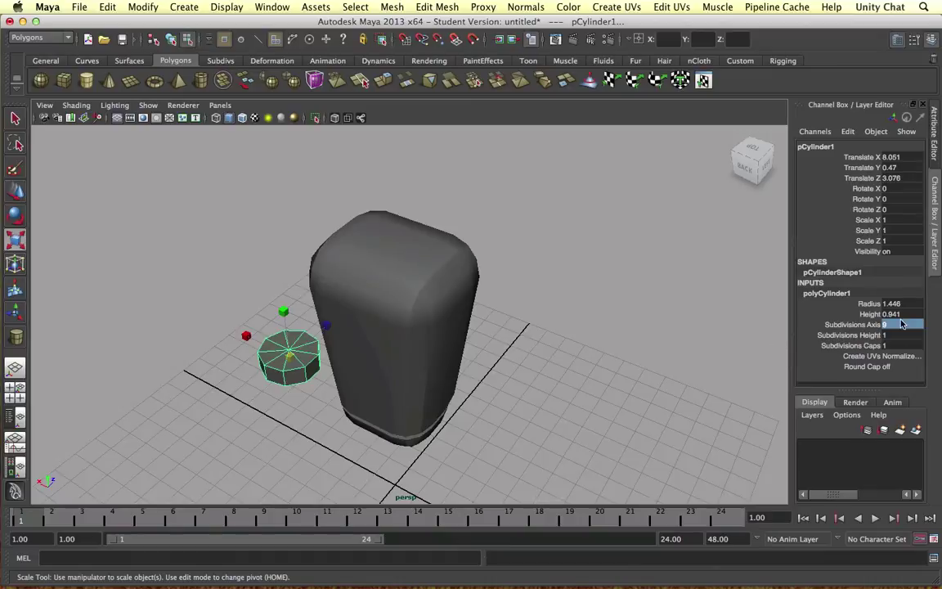
{"action": "type", "text": "12"}
{"action": "key", "text": "Return"}
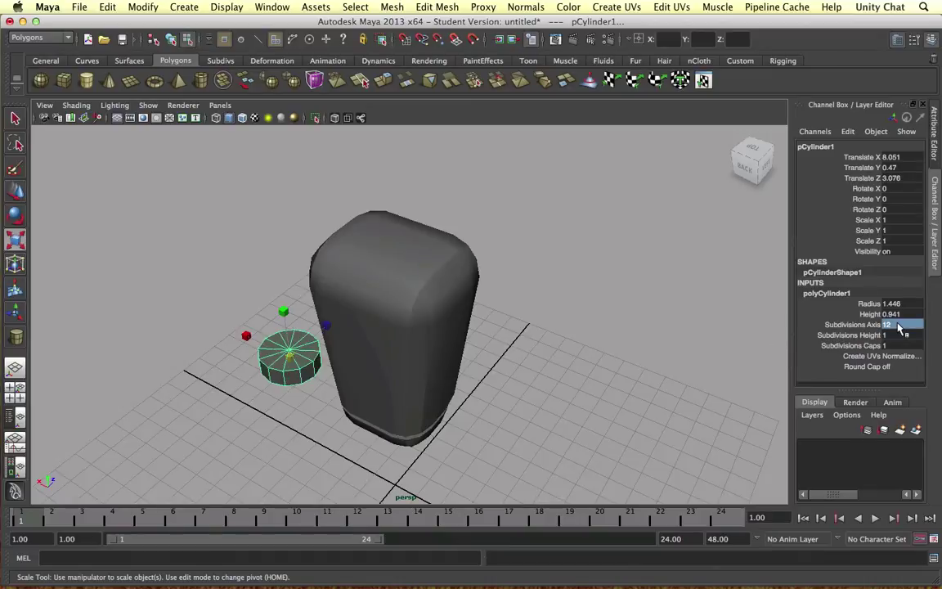
Move the cylinder onto the middle of the body's top, at about X -0.36, Y 11.75, Z 0.06, and activate the Scale tool
{"action": "key", "text": "w"}
{"action": "mouse_move", "coordinate": [403, 275]}
{"action": "middle_mouse_down"}
{"action": "mouse_move", "coordinate": [391, 248]}
{"action": "mouse_move", "coordinate": [402, 258]}
{"action": "middle_mouse_up"}
{"action": "left_click_drag", "start_coordinate": [464, 273], "coordinate": [382, 284], "text": "alt"}
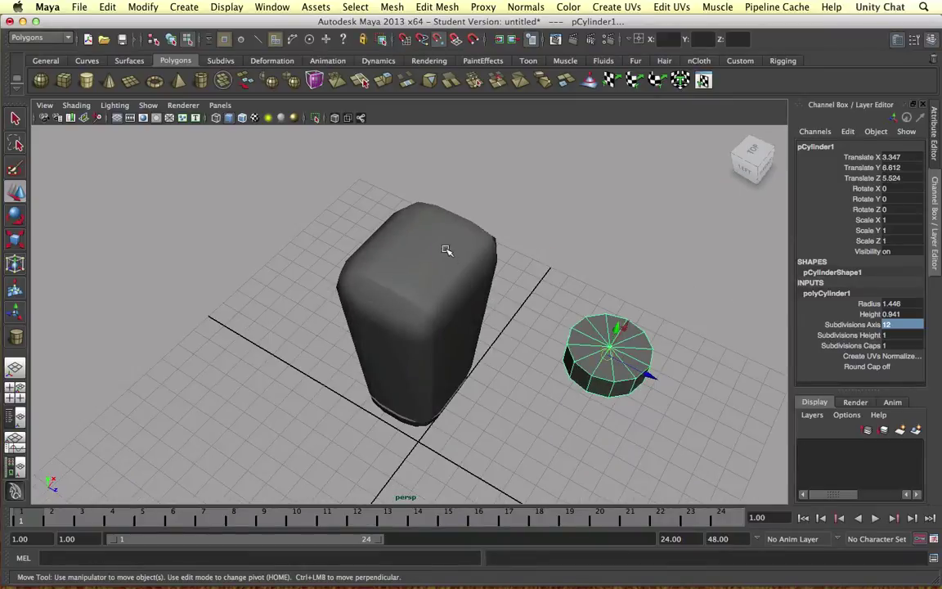
{"action": "mouse_move", "coordinate": [445, 250]}
{"action": "middle_mouse_down"}
{"action": "mouse_move", "coordinate": [424, 259]}
{"action": "mouse_move", "coordinate": [449, 243]}
{"action": "mouse_move", "coordinate": [456, 269]}
{"action": "mouse_move", "coordinate": [467, 268]}
{"action": "mouse_move", "coordinate": [433, 238]}
{"action": "middle_mouse_up"}
{"action": "key", "text": "r"}
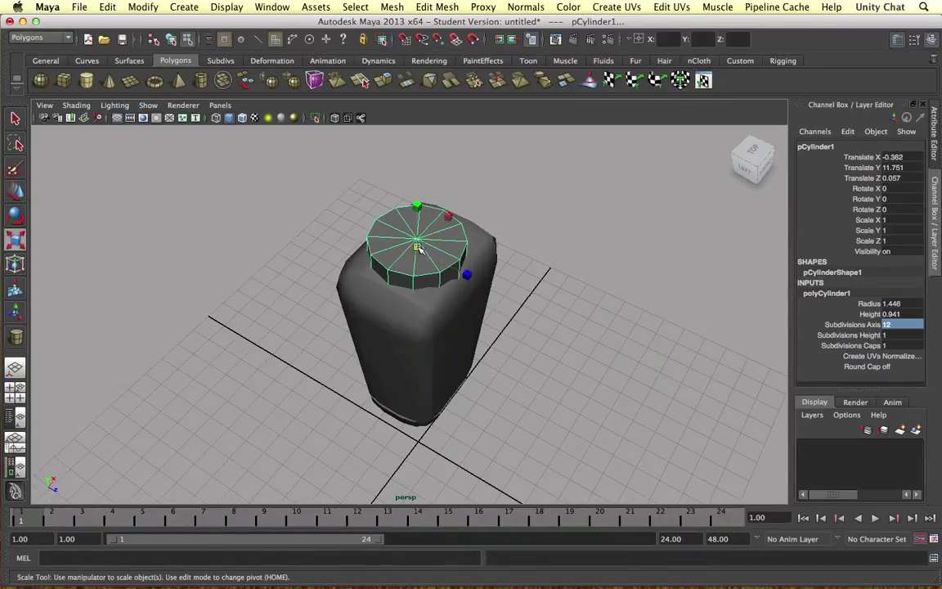
Scale the cylinder uniformly to 0.8 and move it sideways to X -0.063, centred across the body's top
{"action": "left_click_drag", "start_coordinate": [417, 247], "coordinate": [408, 263]}
{"action": "left_click_drag", "start_coordinate": [458, 286], "coordinate": [401, 254], "text": "alt"}
{"action": "key", "text": "w"}
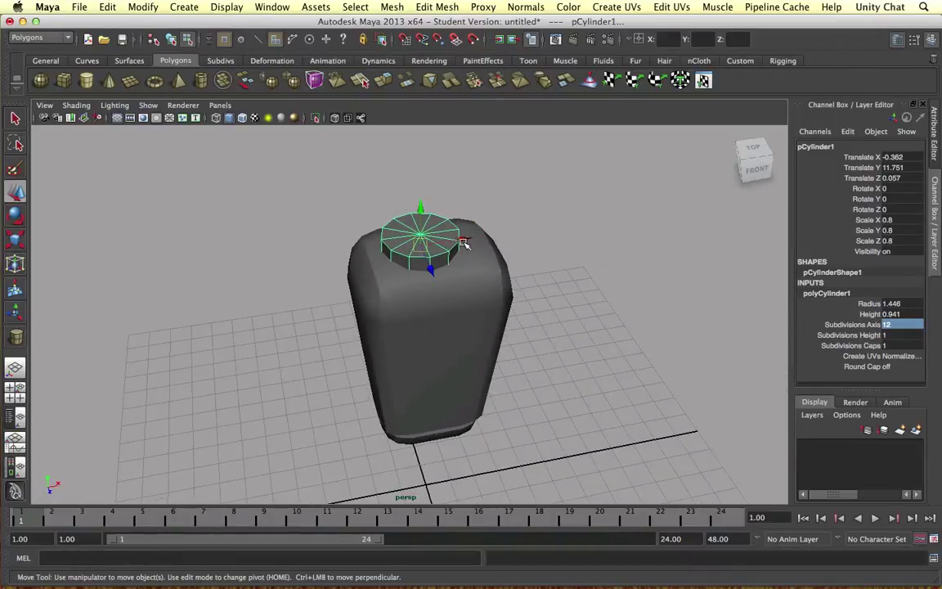
{"action": "left_click_drag", "start_coordinate": [464, 244], "coordinate": [473, 244]}
{"action": "key", "text": "space"}
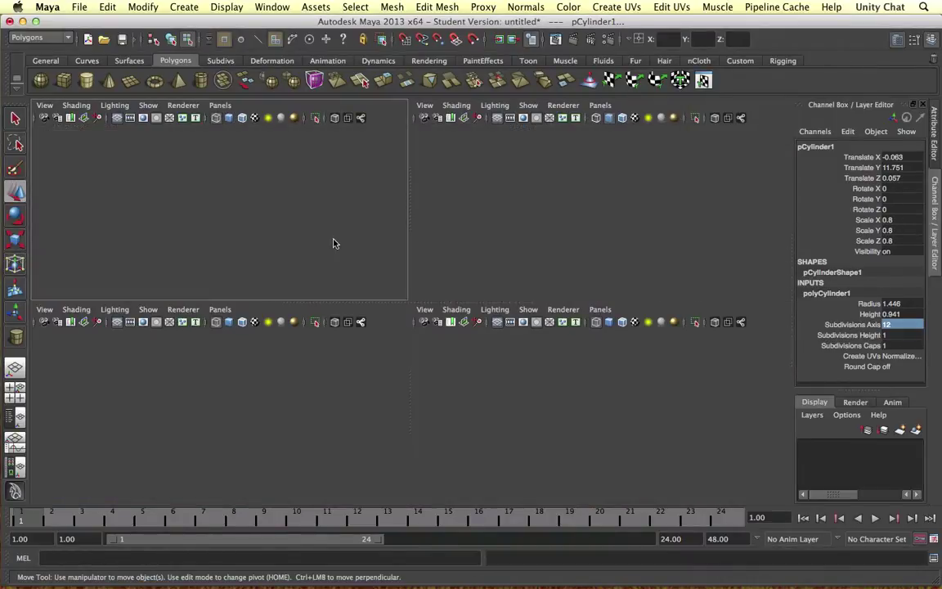
{"action": "key", "text": "space"}
{"action": "key", "text": "space"}
{"action": "scroll", "coordinate": [301, 235], "scroll_direction": "up", "scroll_amount": 10}
{"action": "scroll", "coordinate": [274, 231], "scroll_direction": "down", "scroll_amount": 10}
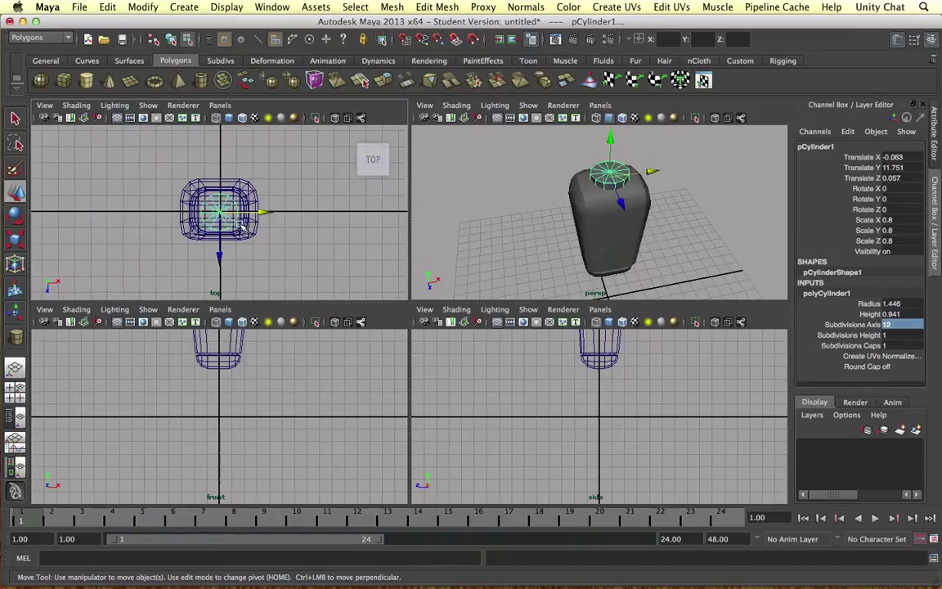
{"action": "key", "text": "space"}
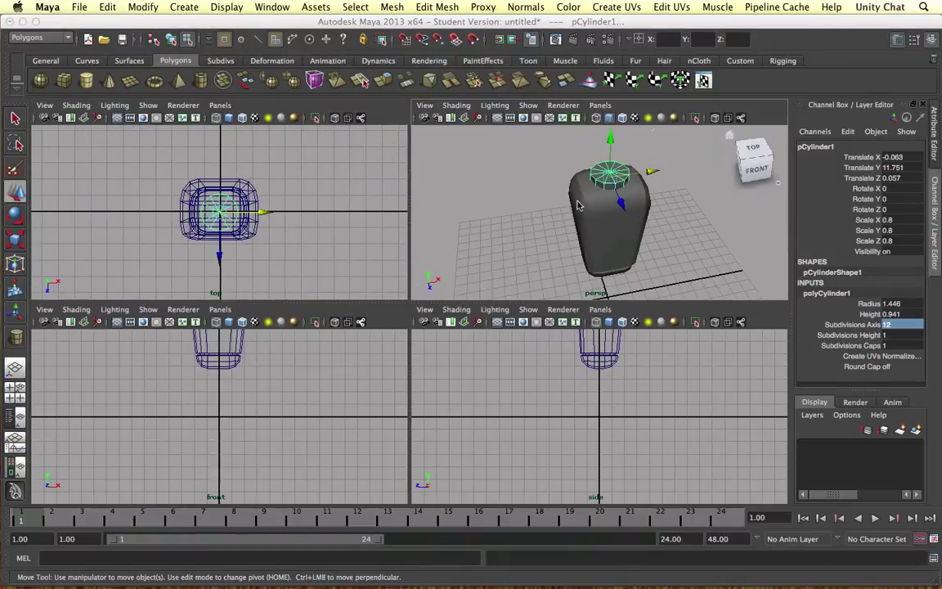
{"action": "left_click_drag", "start_coordinate": [535, 218], "coordinate": [475, 228], "text": "alt"}
{"action": "left_click", "coordinate": [572, 235]}
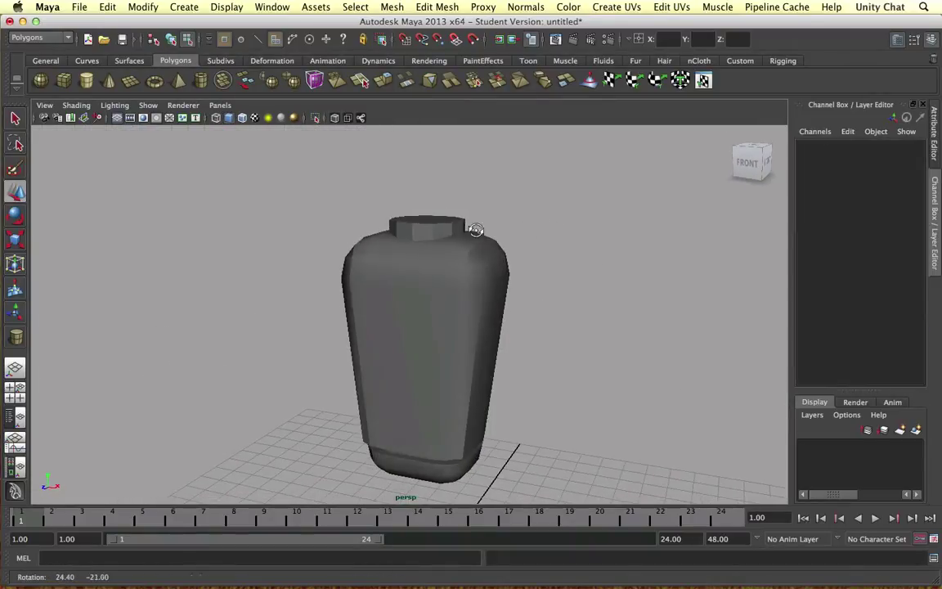
Select the full ring of vertical edges around the cylinder's side and soften them
{"action": "right_click", "coordinate": [456, 227]}
{"action": "left_click", "coordinate": [452, 200]}
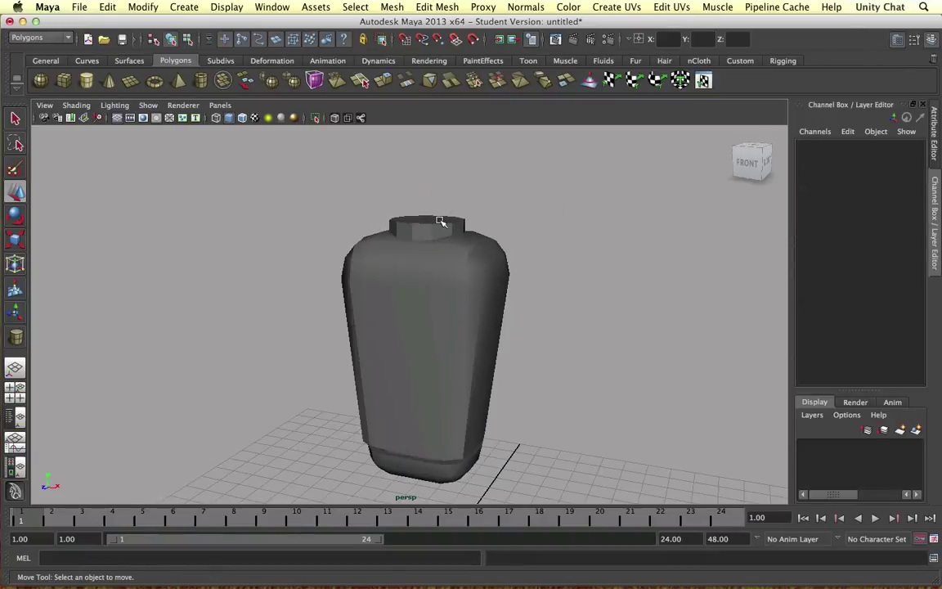
{"action": "left_click", "coordinate": [357, 7]}
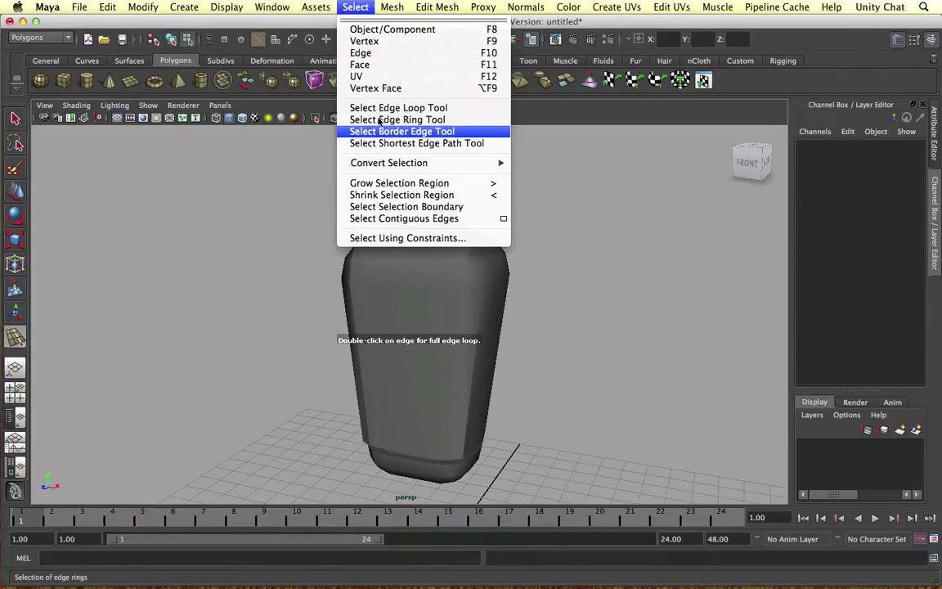
{"action": "left_click", "coordinate": [406, 122]}
{"action": "double_click", "coordinate": [415, 235]}
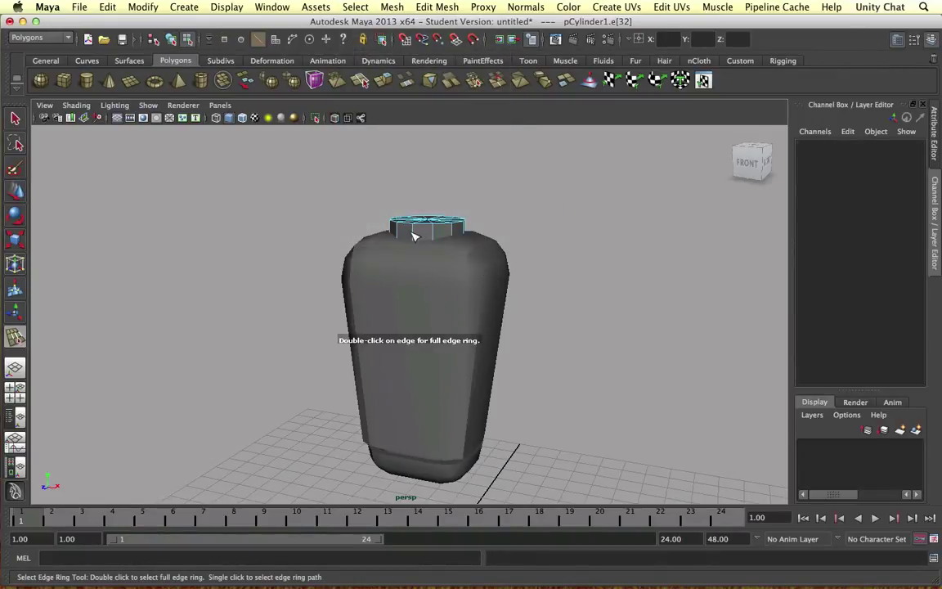
{"action": "left_click", "coordinate": [526, 6]}
{"action": "left_click", "coordinate": [542, 159]}
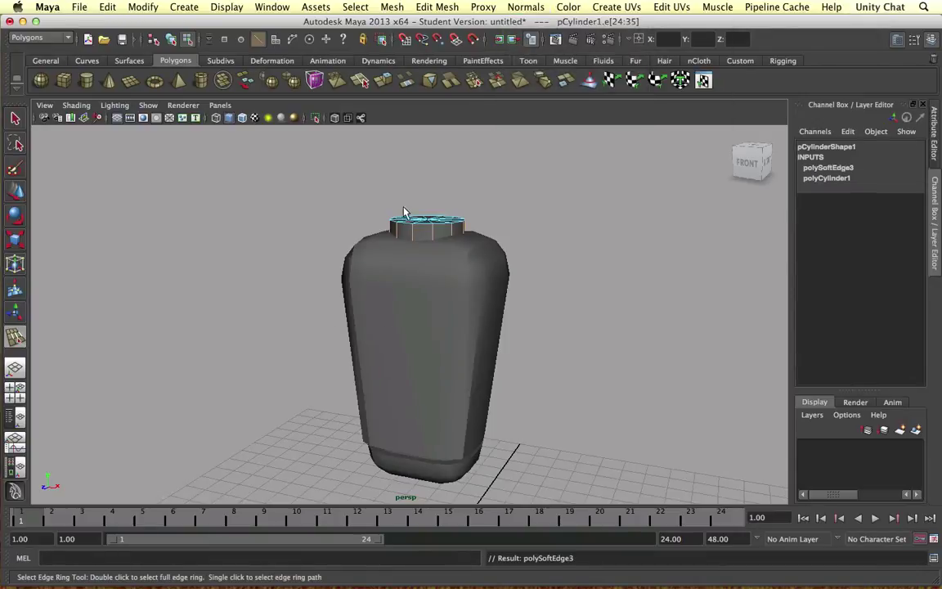
Return to object selection, centre the cylinder front to back at Z -0.062 and lower it to Y 11.65
{"action": "right_click_drag", "start_coordinate": [410, 236], "coordinate": [485, 205]}
{"action": "key", "text": "w"}
{"action": "left_click_drag", "start_coordinate": [483, 207], "coordinate": [356, 198], "text": "alt"}
{"action": "left_click", "coordinate": [507, 210]}
{"action": "left_click", "coordinate": [398, 227]}
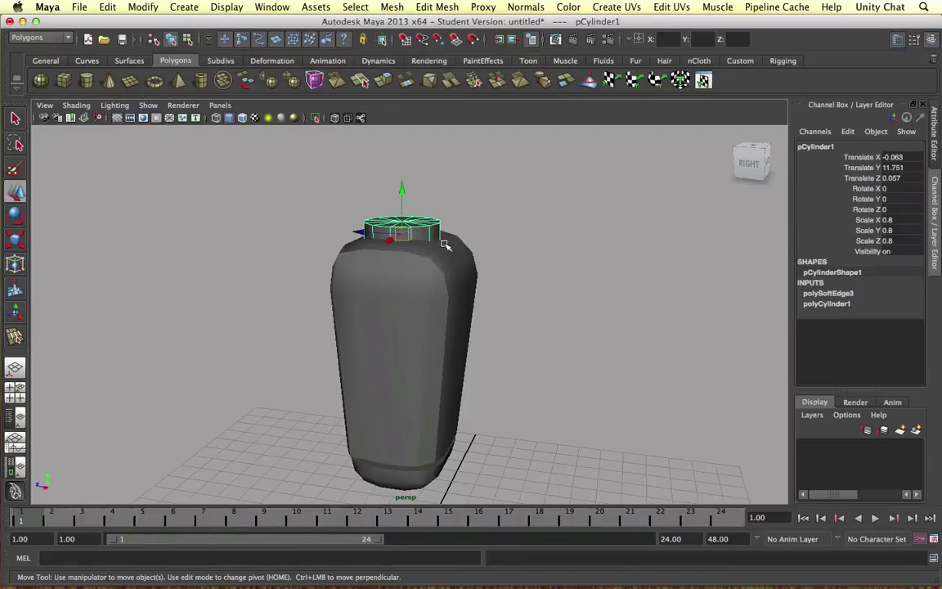
{"action": "left_click", "coordinate": [475, 243]}
{"action": "left_click", "coordinate": [419, 238]}
{"action": "left_click_drag", "start_coordinate": [421, 239], "coordinate": [376, 230], "text": "alt"}
{"action": "left_click_drag", "start_coordinate": [434, 223], "coordinate": [352, 230], "text": "alt"}
{"action": "scroll", "coordinate": [417, 181], "scroll_direction": "up", "scroll_amount": 5}
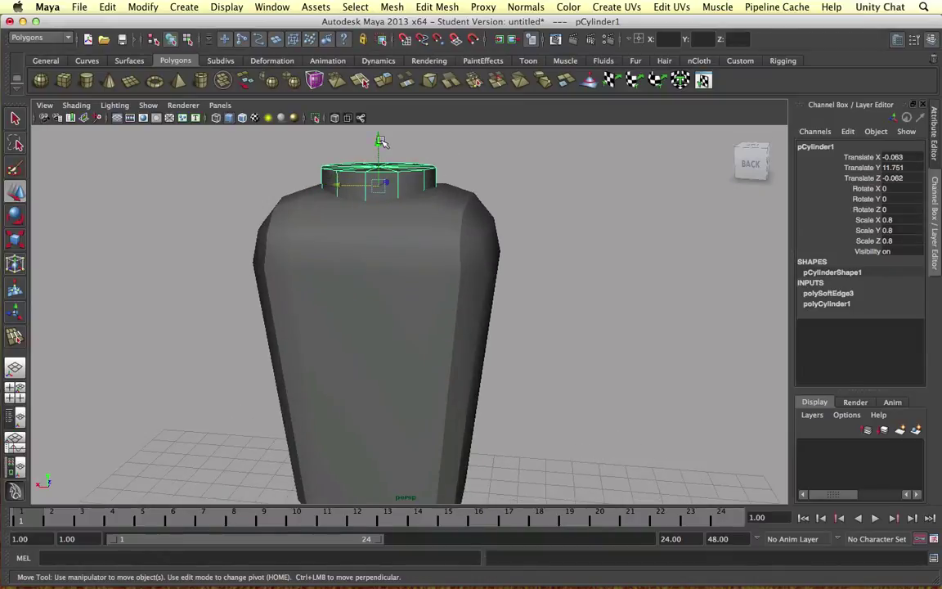
{"action": "left_click", "coordinate": [372, 148]}
{"action": "key", "text": "super+z"}
{"action": "left_click_drag", "start_coordinate": [379, 147], "coordinate": [379, 153]}
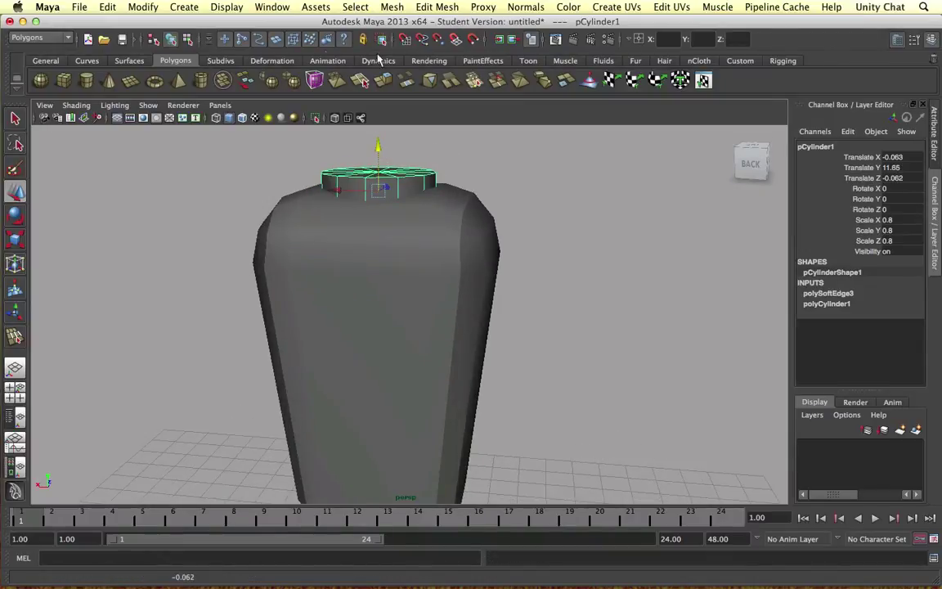
Create a polygon sphere beside the body, radius about 2.88, with 10 axis and 10 height subdivisions
{"action": "left_click", "coordinate": [40, 80]}
{"action": "left_click_drag", "start_coordinate": [189, 426], "coordinate": [149, 461]}
{"action": "left_click", "coordinate": [826, 293]}
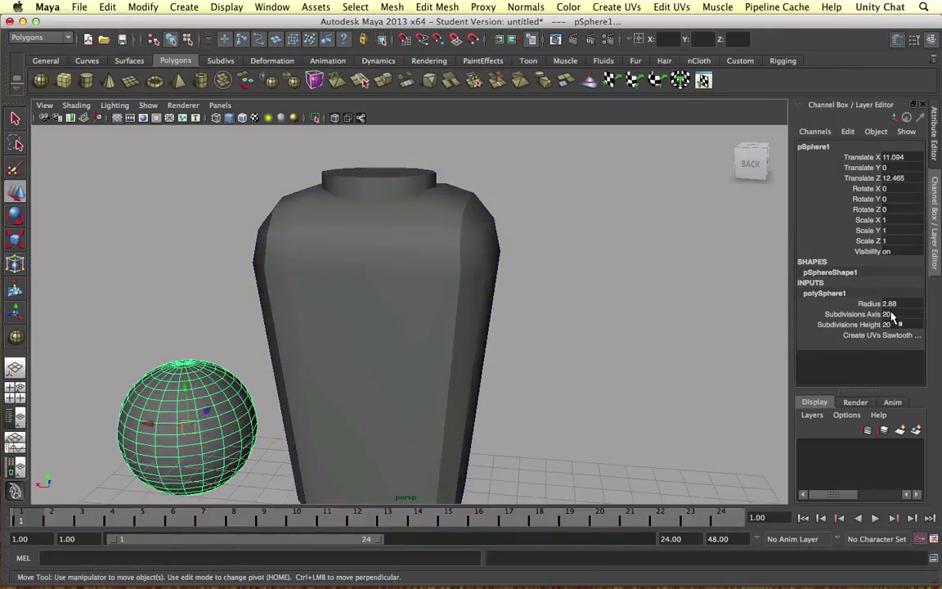
{"action": "type", "text": "10"}
{"action": "key", "text": "Tab"}
{"action": "type", "text": "10"}
{"action": "key", "text": "Return"}
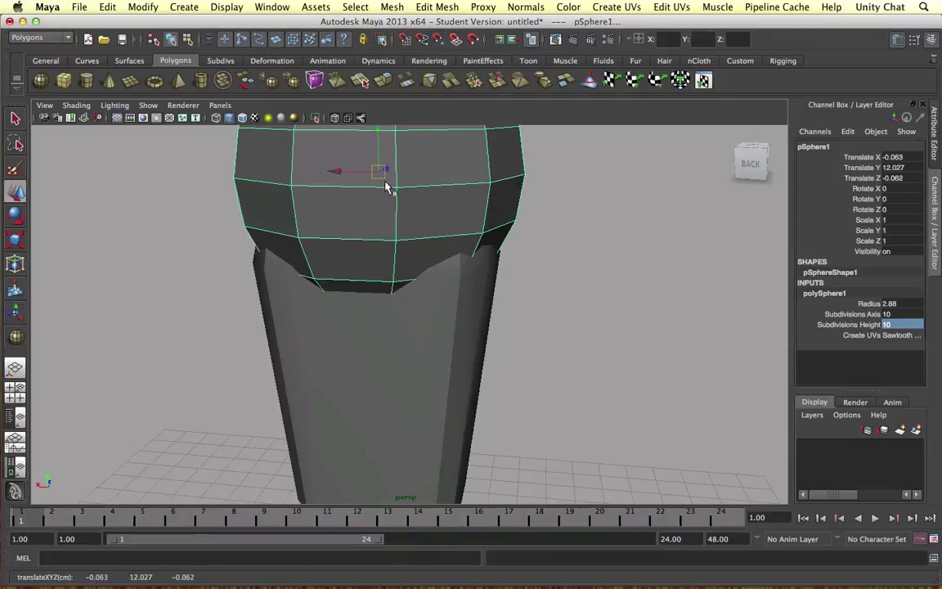
Scale the sphere uniformly to 0.371 over the cylinder and raise it to about Y 12.7 in the front view
{"action": "key", "text": "r"}
{"action": "left_click_drag", "start_coordinate": [369, 136], "coordinate": [347, 194]}
{"action": "key", "text": "space"}
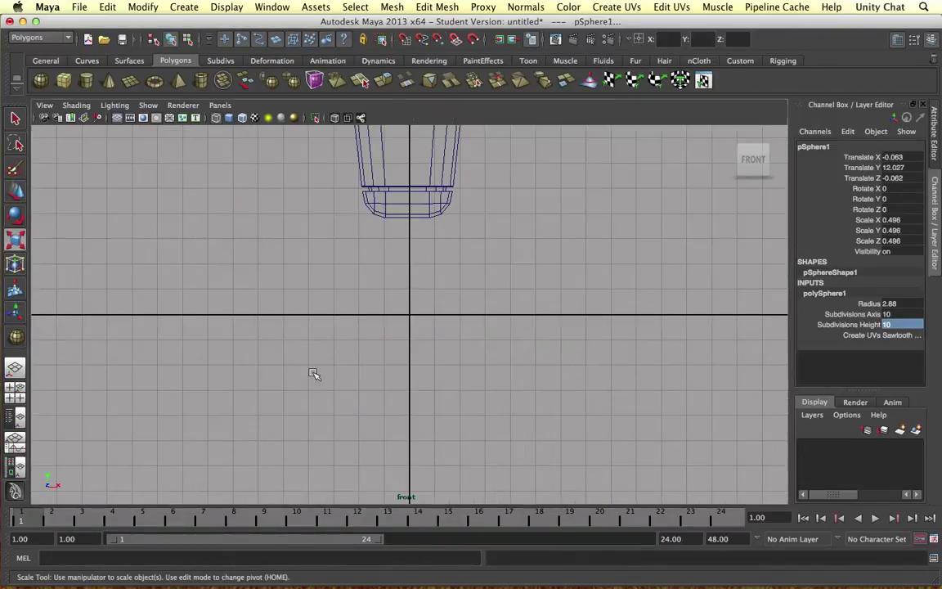
{"action": "middle_click_drag", "start_coordinate": [330, 314], "coordinate": [309, 439], "text": "alt"}
{"action": "middle_click_drag", "start_coordinate": [282, 246], "coordinate": [294, 349], "text": "alt"}
{"action": "key", "text": "w"}
{"action": "scroll", "coordinate": [400, 221], "scroll_direction": "up", "scroll_amount": 3}
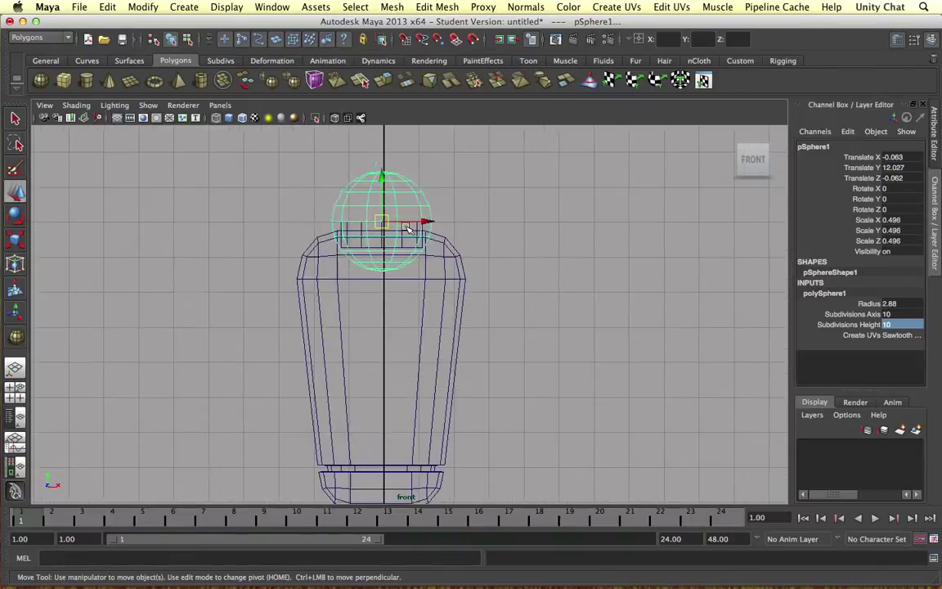
{"action": "key", "text": "r"}
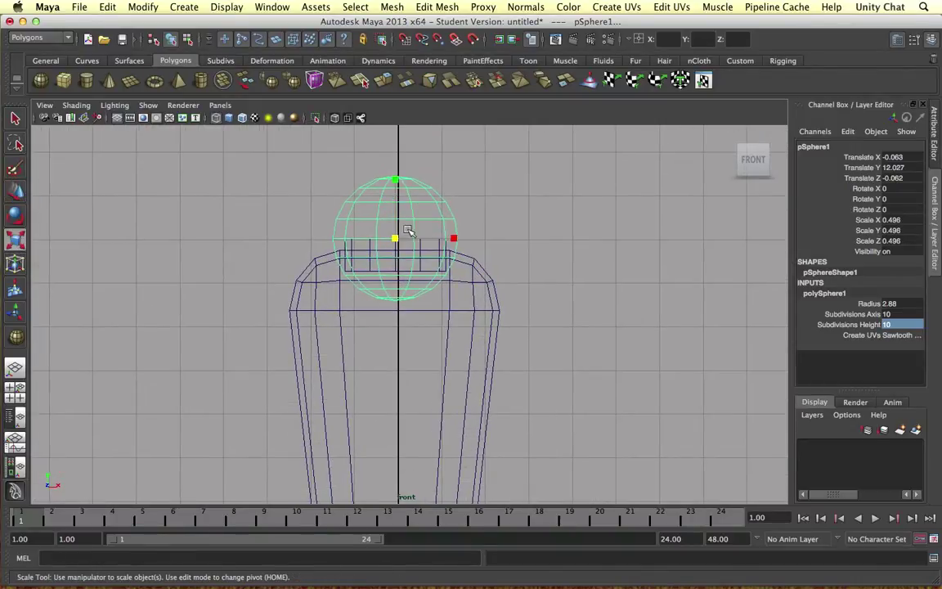
{"action": "left_click_drag", "start_coordinate": [395, 240], "coordinate": [369, 251]}
{"action": "key", "text": "w"}
{"action": "left_click_drag", "start_coordinate": [397, 190], "coordinate": [399, 161]}
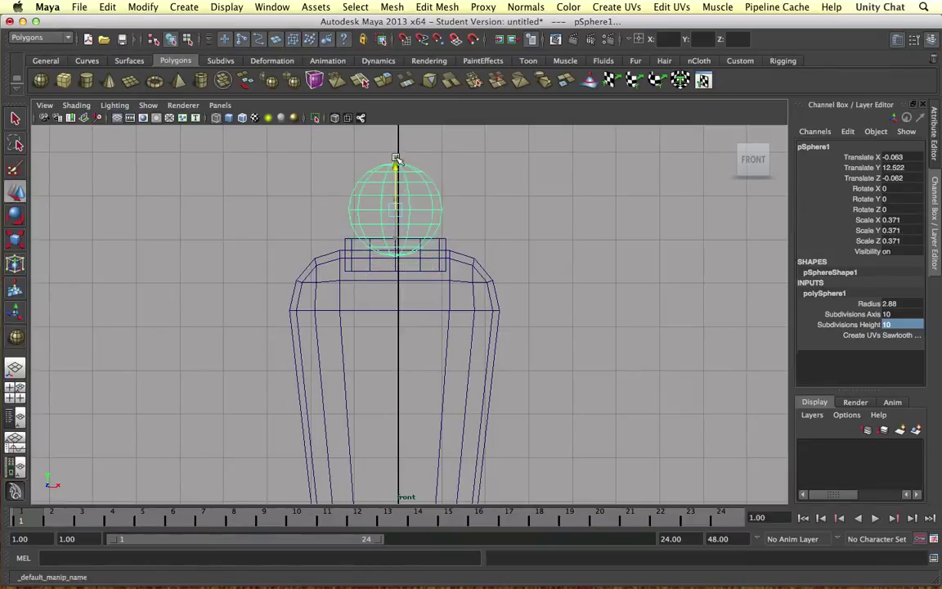
Delete the faces of the sphere's lower half to leave a dome, and return to object selection
{"action": "right_click_drag", "start_coordinate": [383, 192], "coordinate": [374, 217]}
{"action": "left_click", "coordinate": [373, 217]}
{"action": "left_click_drag", "start_coordinate": [466, 290], "coordinate": [341, 206]}
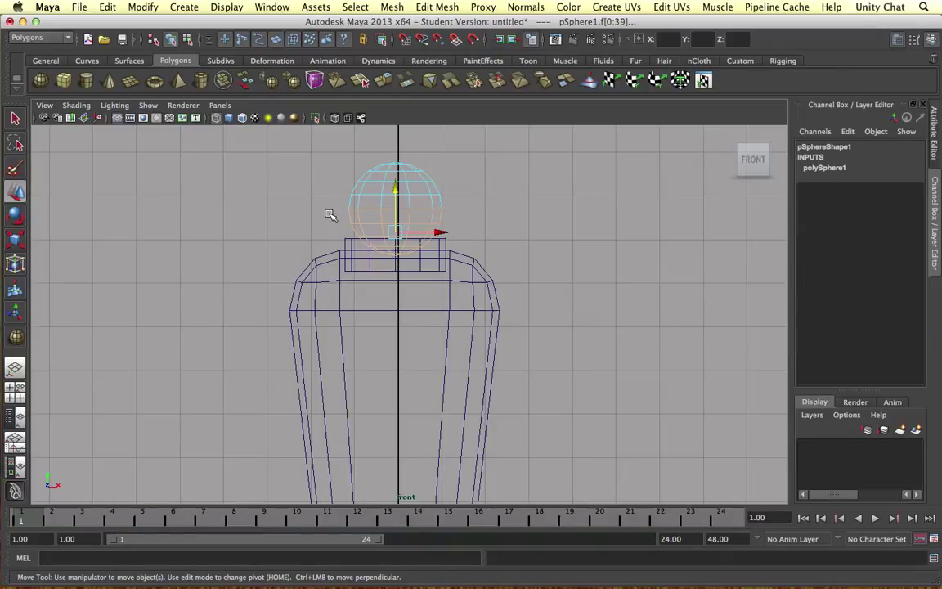
{"action": "key", "text": "Delete"}
{"action": "mouse_move", "coordinate": [407, 188]}
{"action": "right_mouse_down"}
{"action": "mouse_move", "coordinate": [417, 182]}
{"action": "mouse_move", "coordinate": [411, 194]}
{"action": "right_mouse_up"}
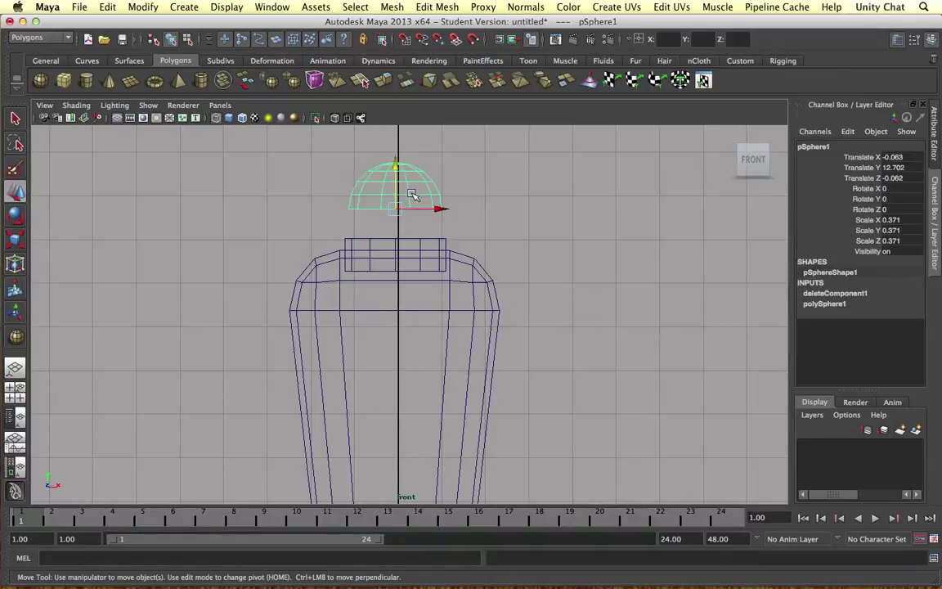
Lower the dome onto the top of the cylinder, at about Y 11.98
{"action": "left_click_drag", "start_coordinate": [395, 184], "coordinate": [401, 170]}
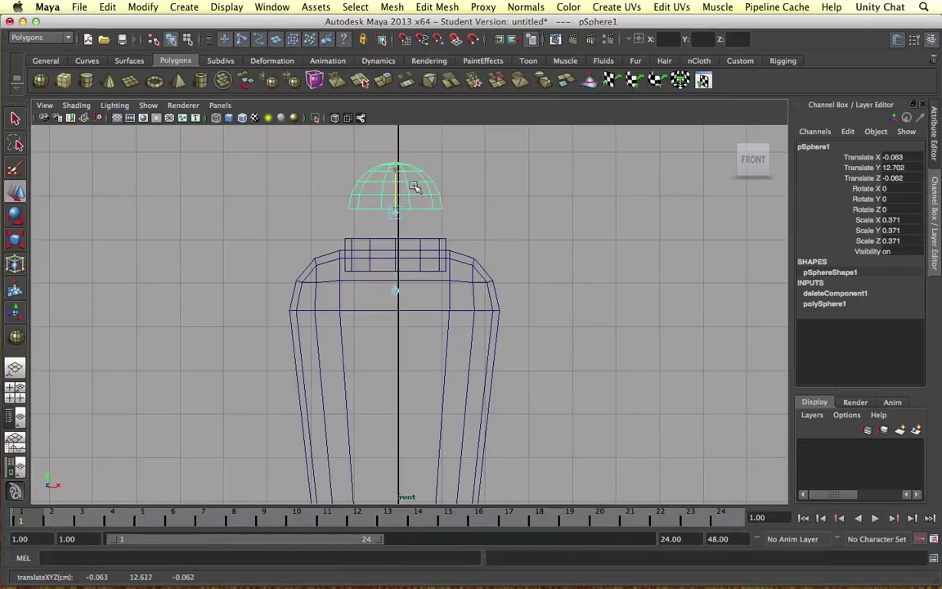
{"action": "left_click_drag", "start_coordinate": [401, 183], "coordinate": [403, 205]}
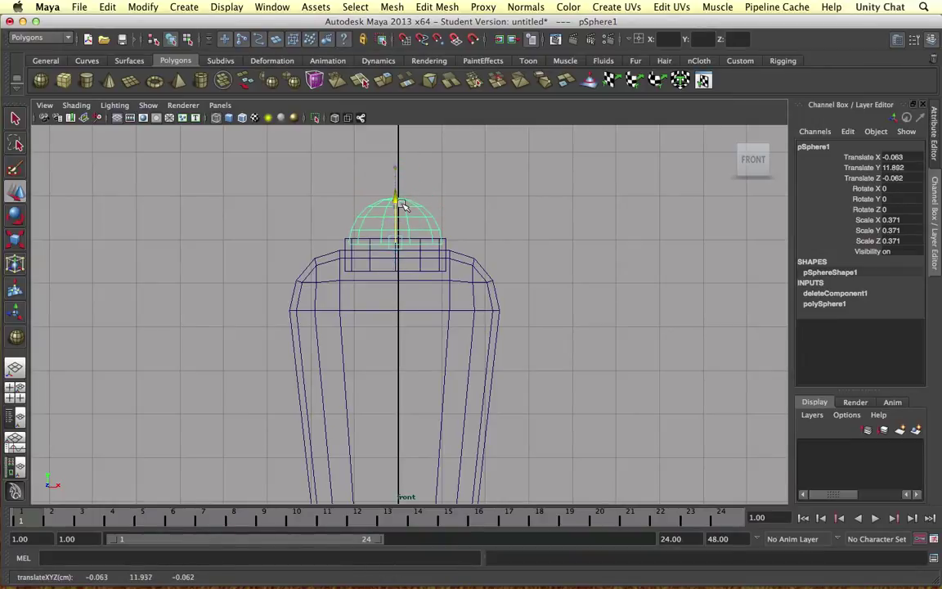
{"action": "key", "text": "space"}
{"action": "key", "text": "space"}
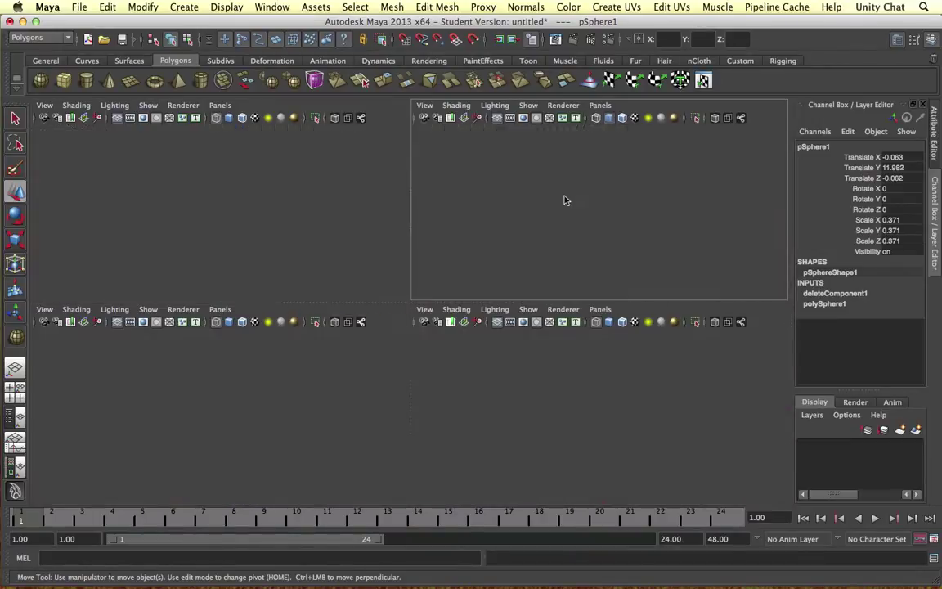
{"action": "scroll", "coordinate": [544, 209], "scroll_direction": "down", "scroll_amount": 5}
{"action": "left_click", "coordinate": [475, 208]}
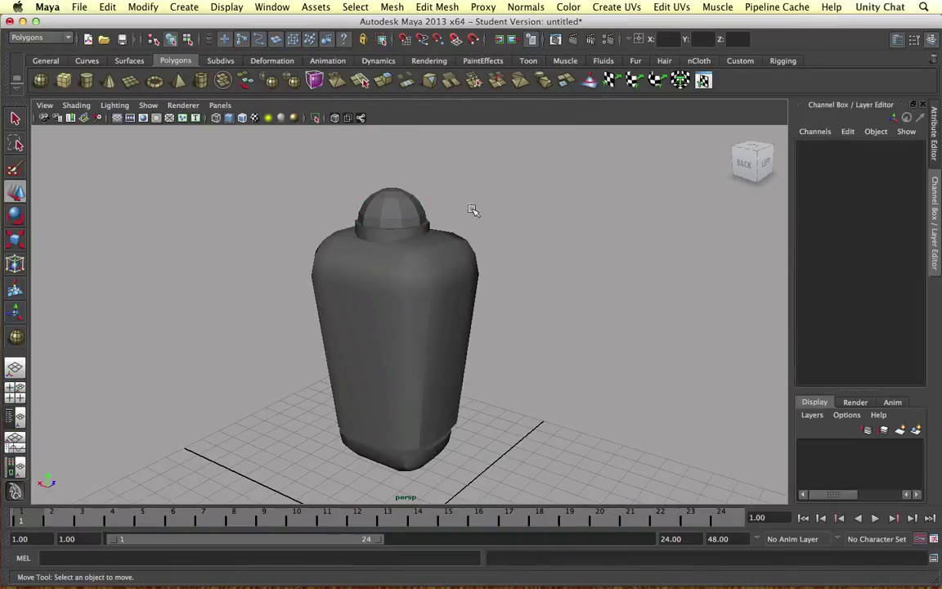
Select the dome and soften all its edges
{"action": "left_click_drag", "start_coordinate": [475, 208], "coordinate": [433, 202], "text": "alt"}
{"action": "left_click", "coordinate": [399, 201]}
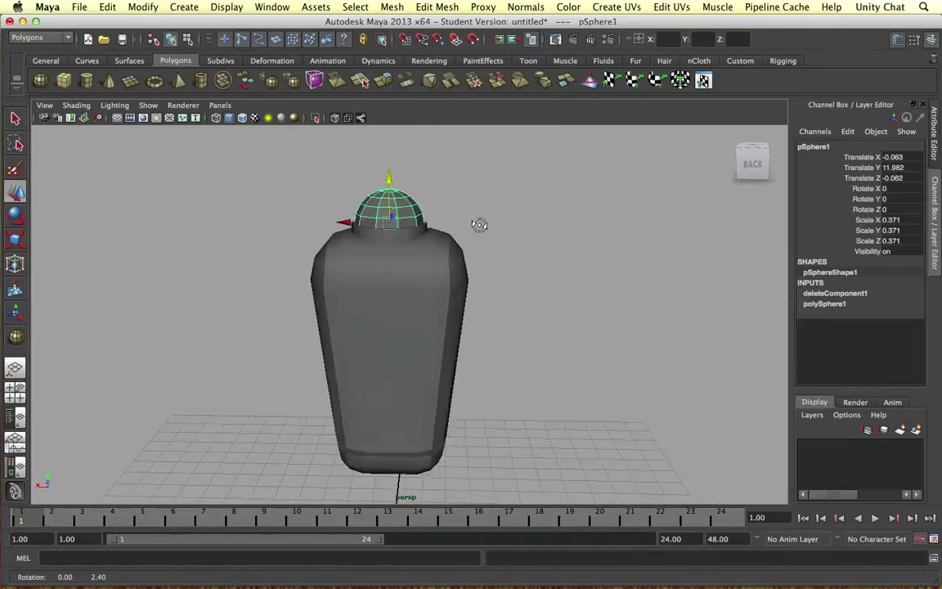
{"action": "left_click_drag", "start_coordinate": [480, 224], "coordinate": [507, 204], "text": "alt"}
{"action": "left_click", "coordinate": [526, 6]}
{"action": "left_click", "coordinate": [548, 147]}
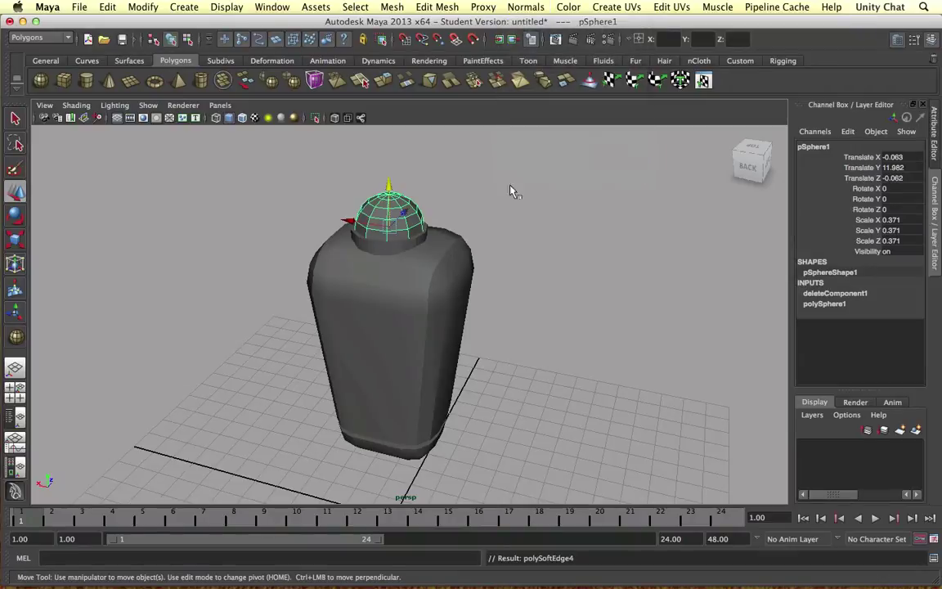
Group the dome and the cylinder, and scale the group uniformly to about 1.25
{"action": "left_click", "coordinate": [383, 246], "text": "shift"}
{"action": "key", "text": "r"}
{"action": "left_click_drag", "start_coordinate": [389, 239], "coordinate": [398, 233]}
{"action": "key", "text": "ctrl+z"}
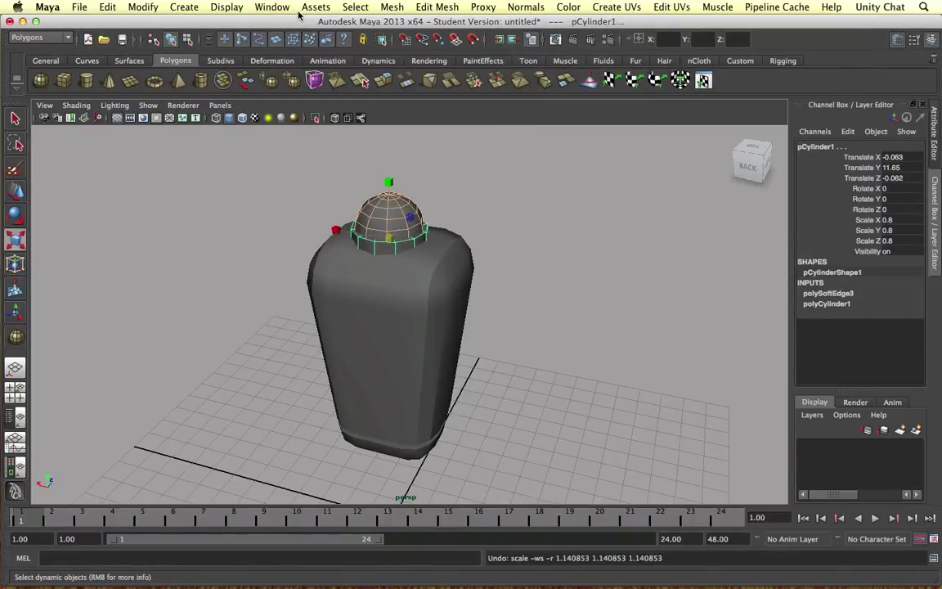
{"action": "key", "text": "ctrl+g"}
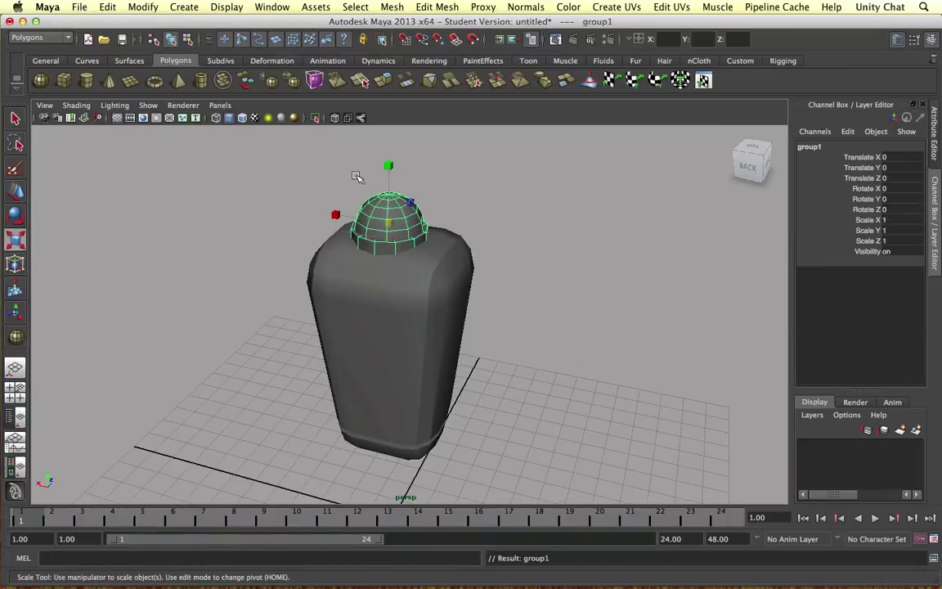
{"action": "left_click_drag", "start_coordinate": [396, 219], "coordinate": [467, 212]}
{"action": "key", "text": "w"}
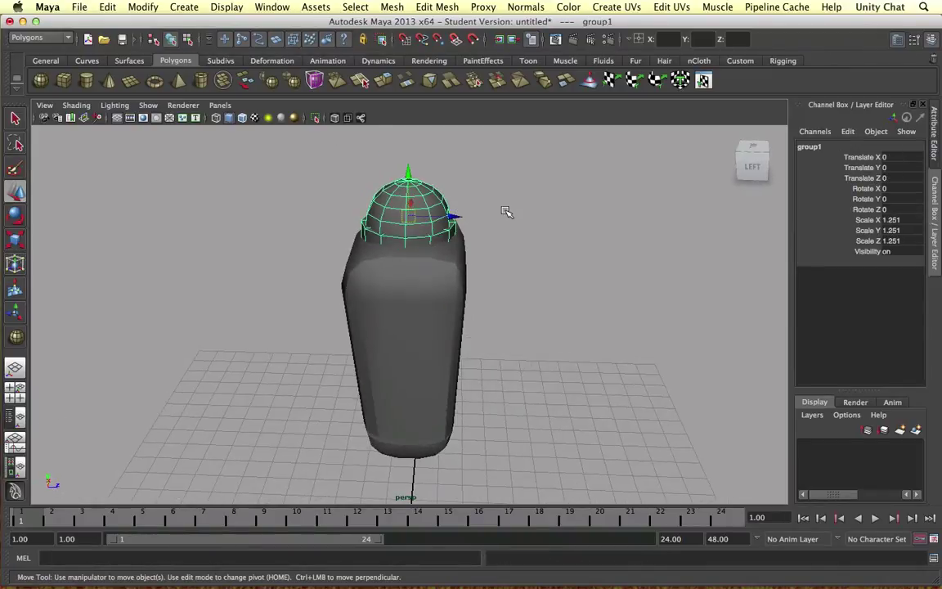
{"action": "left_click", "coordinate": [524, 231]}
{"action": "left_click_drag", "start_coordinate": [523, 231], "coordinate": [488, 201], "text": "alt"}
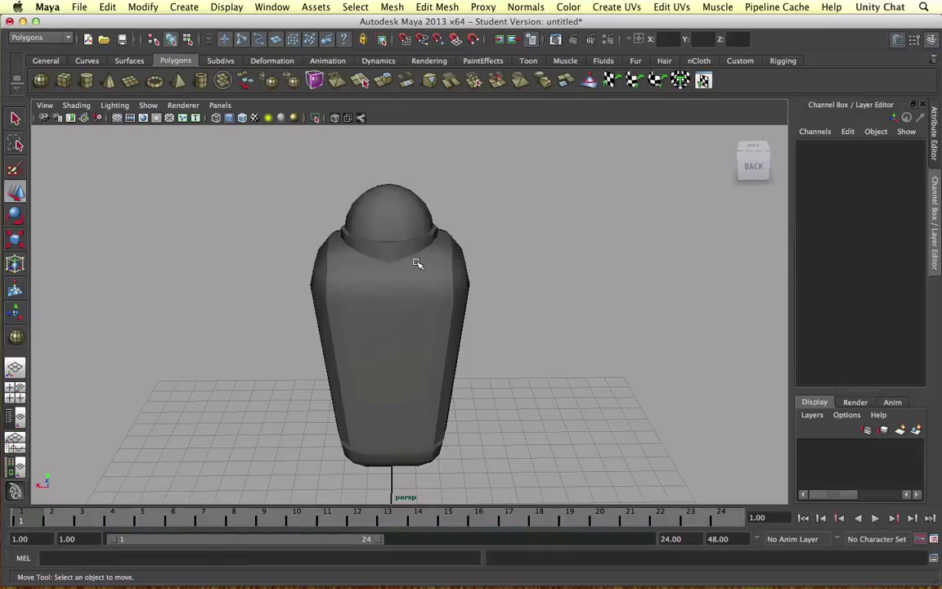
Select group1 in the Hypergraph Hierarchy, ungroup the dome and cylinder, and close the hierarchy window
{"action": "left_click", "coordinate": [384, 214]}
{"action": "left_click", "coordinate": [319, 214]}
{"action": "left_click", "coordinate": [270, 7]}
{"action": "left_click", "coordinate": [327, 143]}
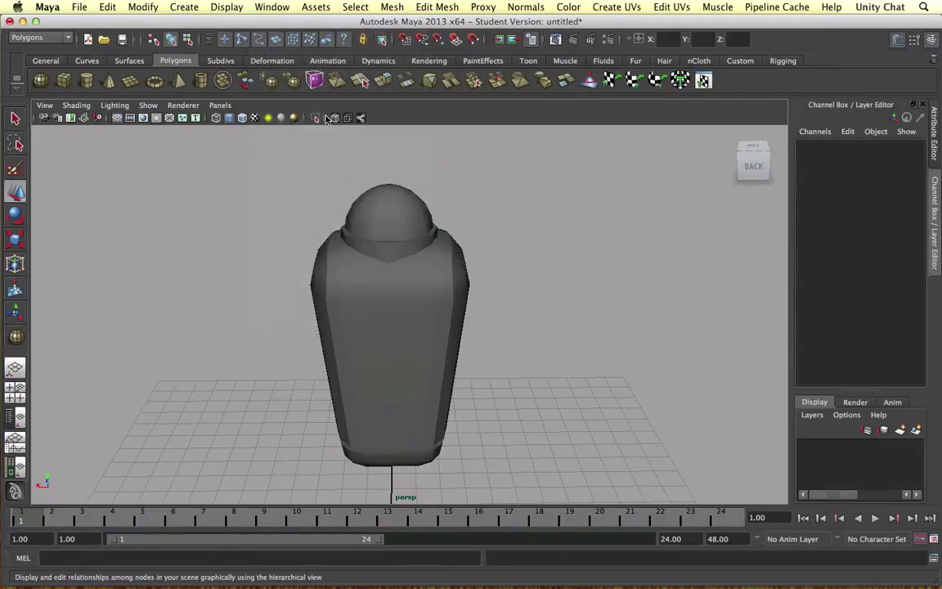
{"action": "left_click", "coordinate": [669, 350]}
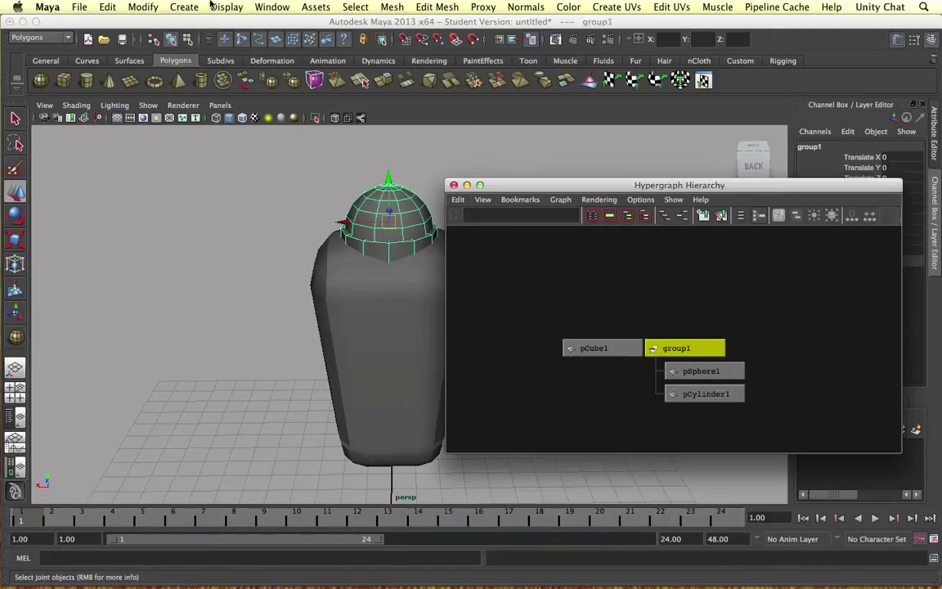
{"action": "left_click", "coordinate": [107, 7]}
{"action": "left_click", "coordinate": [123, 321]}
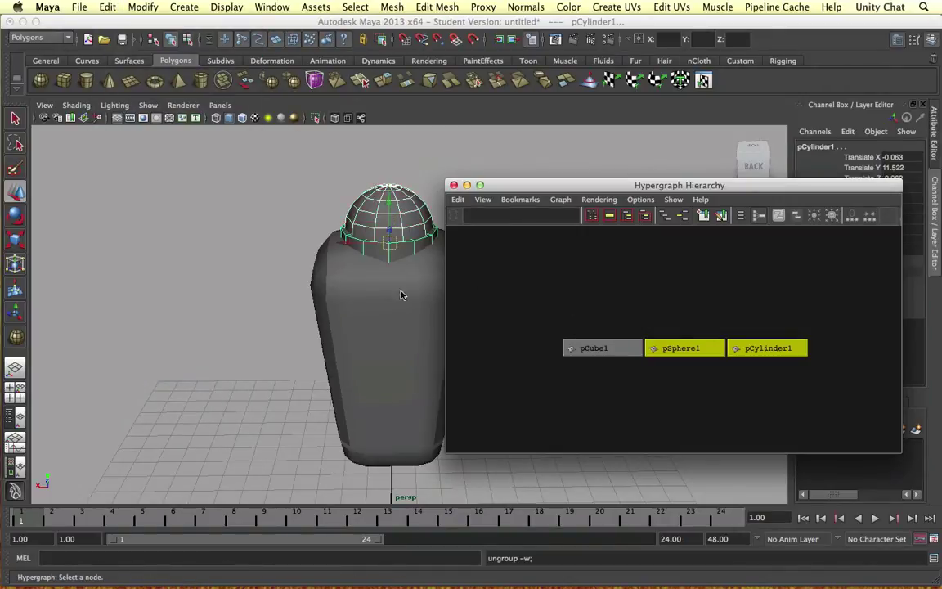
{"action": "left_click", "coordinate": [639, 298]}
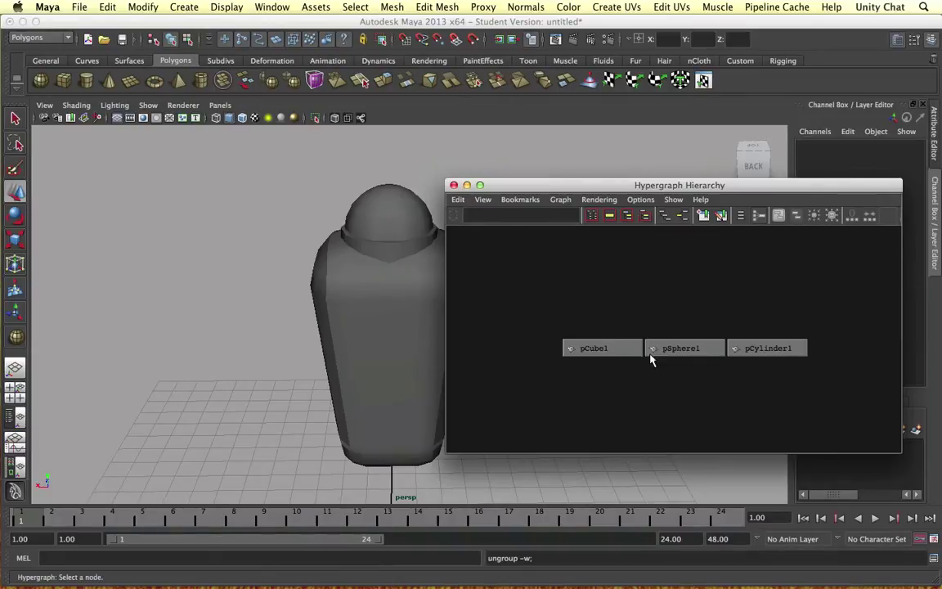
{"action": "left_click", "coordinate": [453, 185]}
Select the body's top edge beside the collar and nudge it slightly along Z
{"action": "scroll", "coordinate": [537, 257], "scroll_direction": "up", "scroll_amount": 5}
{"action": "left_click_drag", "start_coordinate": [484, 255], "coordinate": [507, 257], "text": "alt"}
{"action": "left_click", "coordinate": [404, 251]}
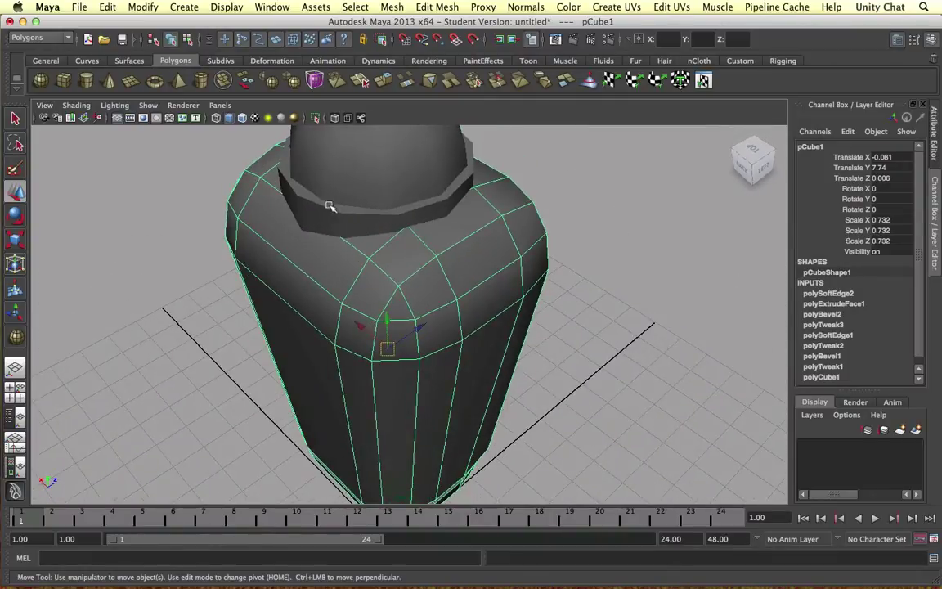
{"action": "right_click_drag", "start_coordinate": [268, 183], "coordinate": [268, 156]}
{"action": "left_click", "coordinate": [273, 179]}
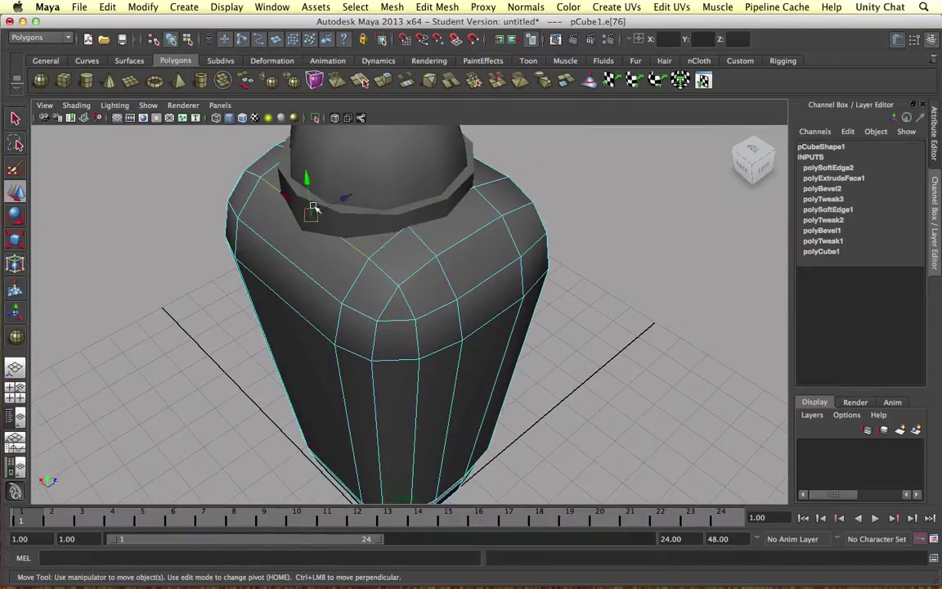
{"action": "left_click_drag", "start_coordinate": [340, 201], "coordinate": [326, 206]}
Select the dome and collar together, shift them along Z to about -0.07, lower them slightly to about Y 11.9, and deselect them
{"action": "left_click_drag", "start_coordinate": [459, 216], "coordinate": [376, 221], "text": "alt"}
{"action": "left_click", "coordinate": [436, 216]}
{"action": "left_click", "coordinate": [343, 183], "text": "shift"}
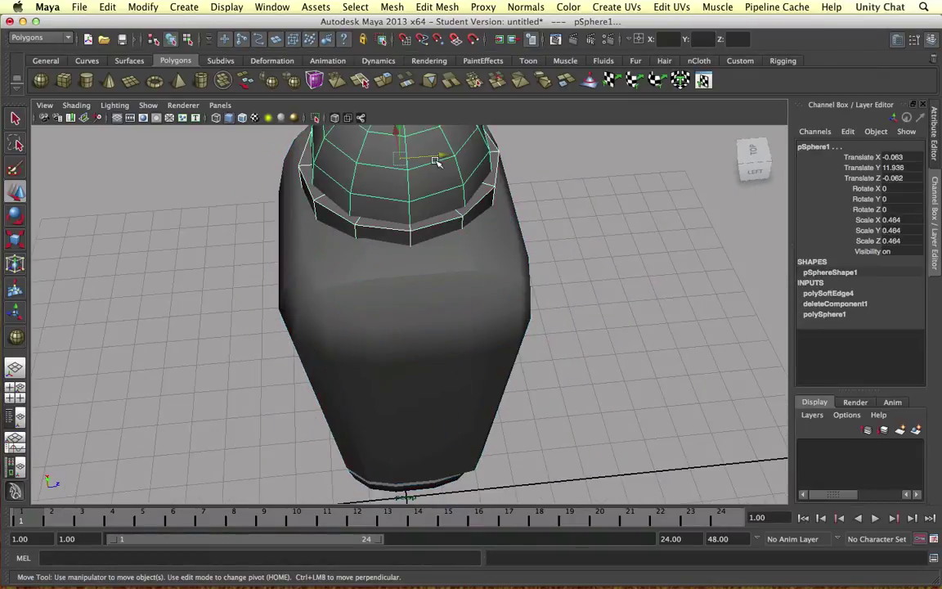
{"action": "left_click_drag", "start_coordinate": [436, 158], "coordinate": [438, 157]}
{"action": "left_click_drag", "start_coordinate": [533, 285], "coordinate": [444, 137], "text": "alt"}
{"action": "middle_click_drag", "start_coordinate": [431, 165], "coordinate": [479, 237], "text": "alt"}
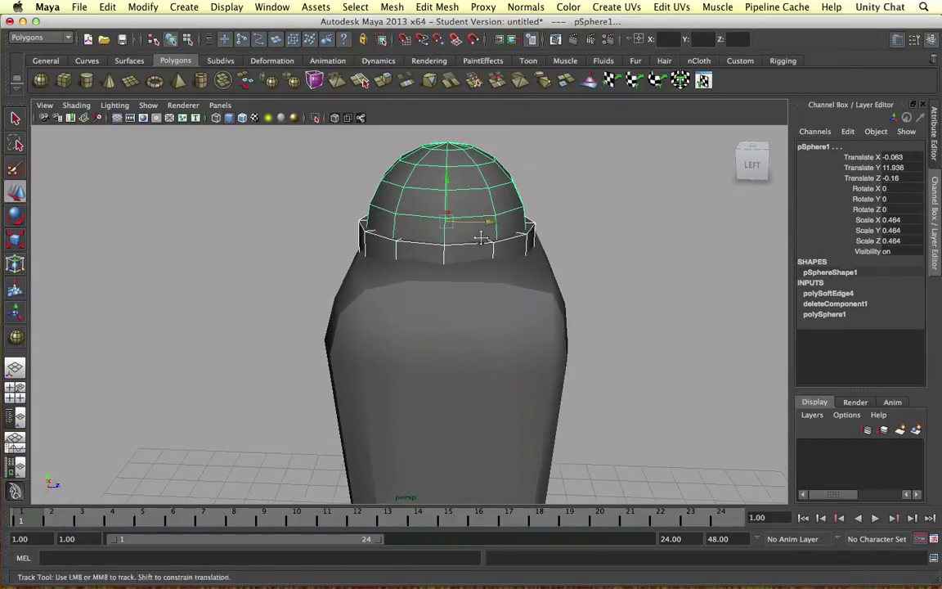
{"action": "left_click_drag", "start_coordinate": [448, 175], "coordinate": [448, 177]}
{"action": "left_click_drag", "start_coordinate": [449, 180], "coordinate": [438, 200], "text": "alt"}
{"action": "right_click_drag", "start_coordinate": [364, 216], "coordinate": [419, 197]}
{"action": "left_click", "coordinate": [638, 203]}
{"action": "middle_click_drag", "start_coordinate": [499, 196], "coordinate": [509, 185], "text": "alt"}
{"action": "left_click_drag", "start_coordinate": [508, 186], "coordinate": [487, 249], "text": "alt"}
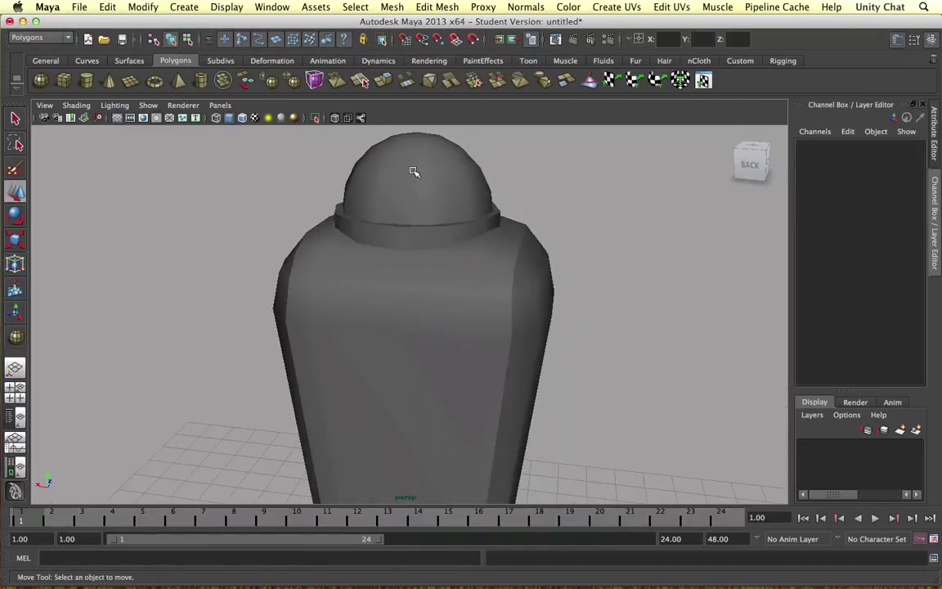
Select all the triangular faces at the dome's crown and extrude them inward to a small disc
{"action": "left_click", "coordinate": [413, 172]}
{"action": "middle_click_drag", "start_coordinate": [435, 196], "coordinate": [454, 269], "text": "alt"}
{"action": "left_click_drag", "start_coordinate": [453, 269], "coordinate": [442, 286], "text": "alt"}
{"action": "scroll", "coordinate": [443, 229], "scroll_direction": "up", "scroll_amount": 5}
{"action": "middle_click_drag", "start_coordinate": [443, 227], "coordinate": [436, 261], "text": "alt"}
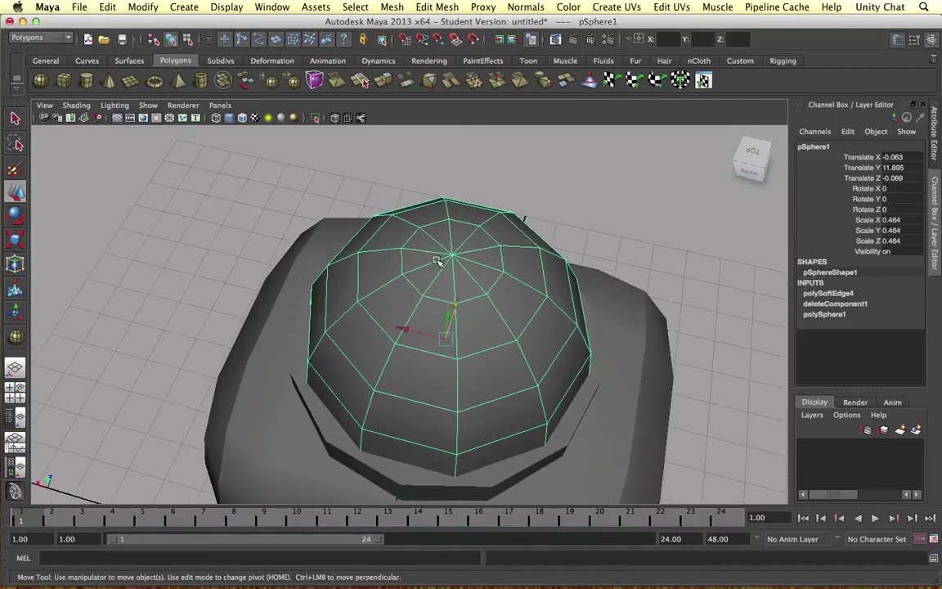
{"action": "right_click_drag", "start_coordinate": [438, 260], "coordinate": [448, 270]}
{"action": "left_click", "coordinate": [441, 229]}
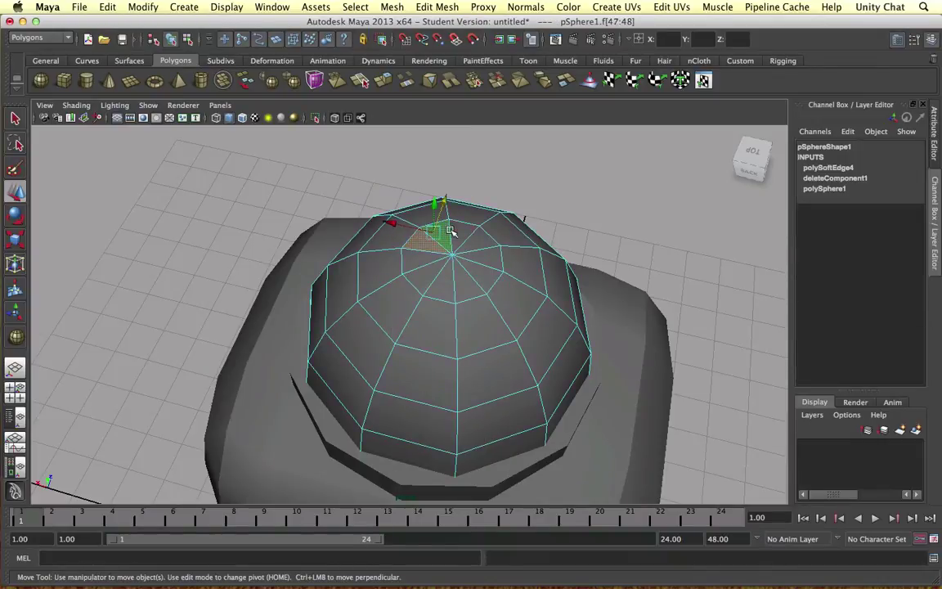
{"action": "key", "text": "q"}
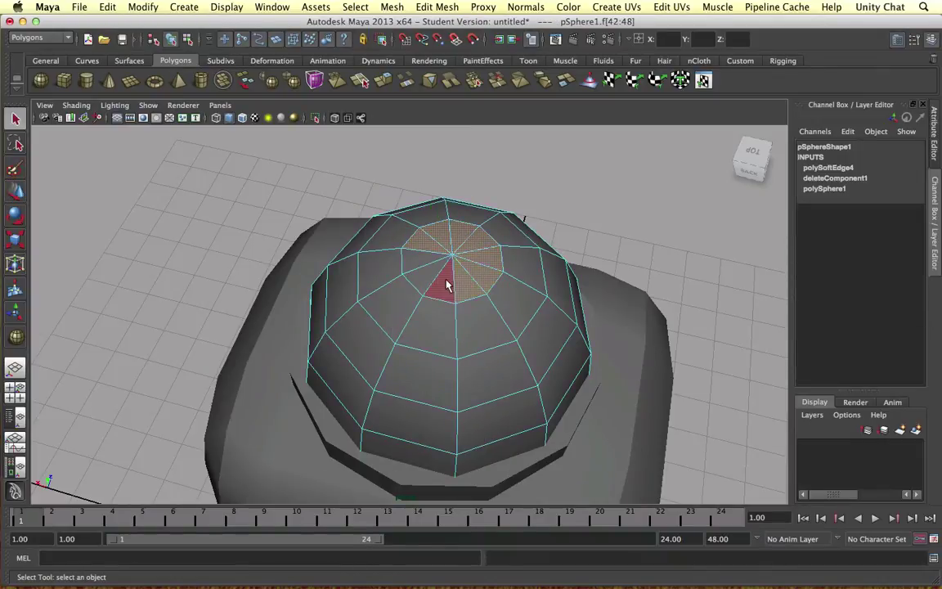
{"action": "left_click", "coordinate": [439, 231], "text": "shift"}
{"action": "key", "text": "w"}
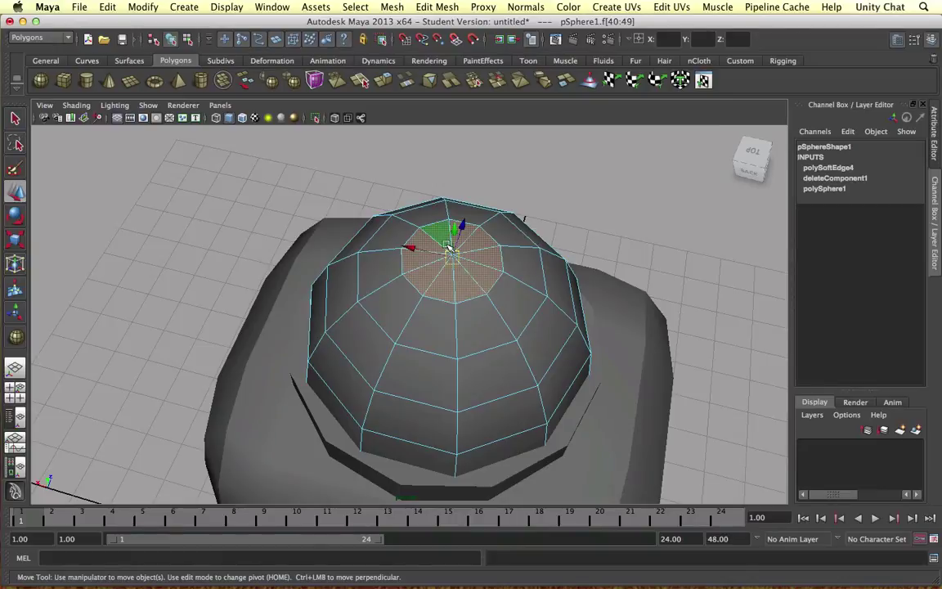
{"action": "right_click_drag", "start_coordinate": [447, 244], "coordinate": [446, 275], "text": "shift"}
{"action": "left_click_drag", "start_coordinate": [426, 272], "coordinate": [373, 297]}
Extrude the crown disc again, raise it about 0.156, scale it uniformly to about 0.533, and lower it slightly
{"action": "key", "text": "g"}
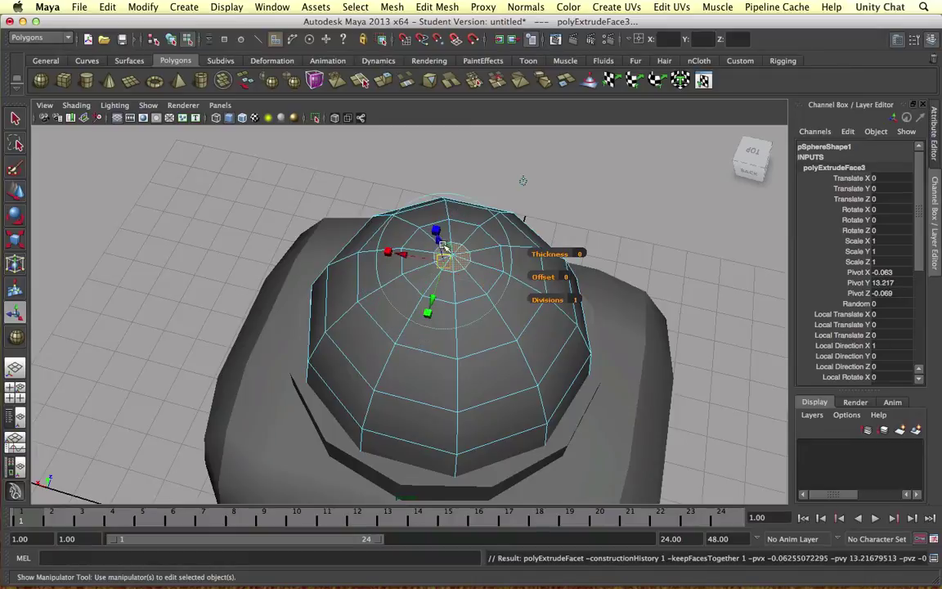
{"action": "left_click_drag", "start_coordinate": [443, 244], "coordinate": [459, 219]}
{"action": "key", "text": "super+z"}
{"action": "left_click", "coordinate": [521, 184]}
{"action": "left_click", "coordinate": [456, 203]}
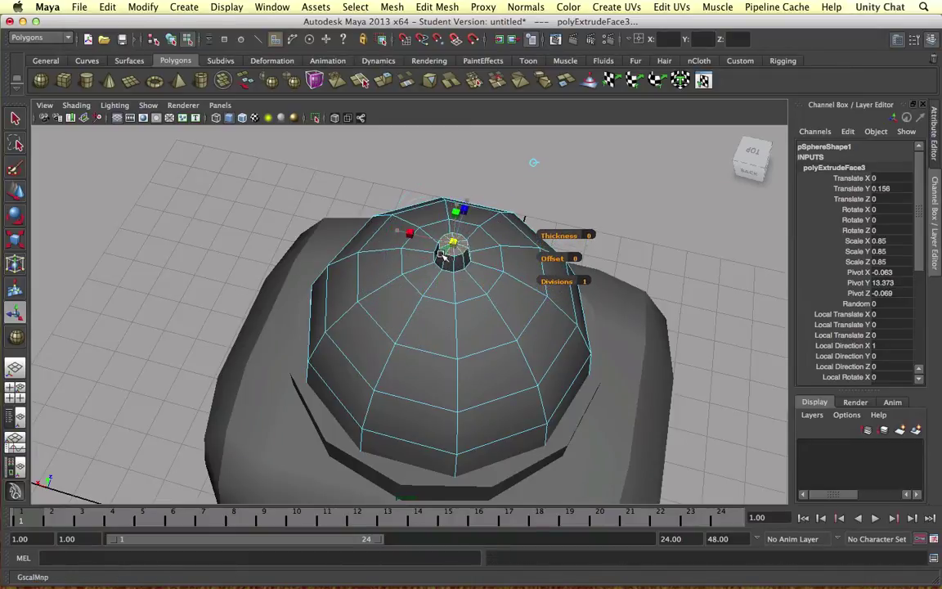
{"action": "left_click_drag", "start_coordinate": [436, 266], "coordinate": [433, 266]}
{"action": "key", "text": "w"}
{"action": "left_click_drag", "start_coordinate": [454, 215], "coordinate": [453, 227]}
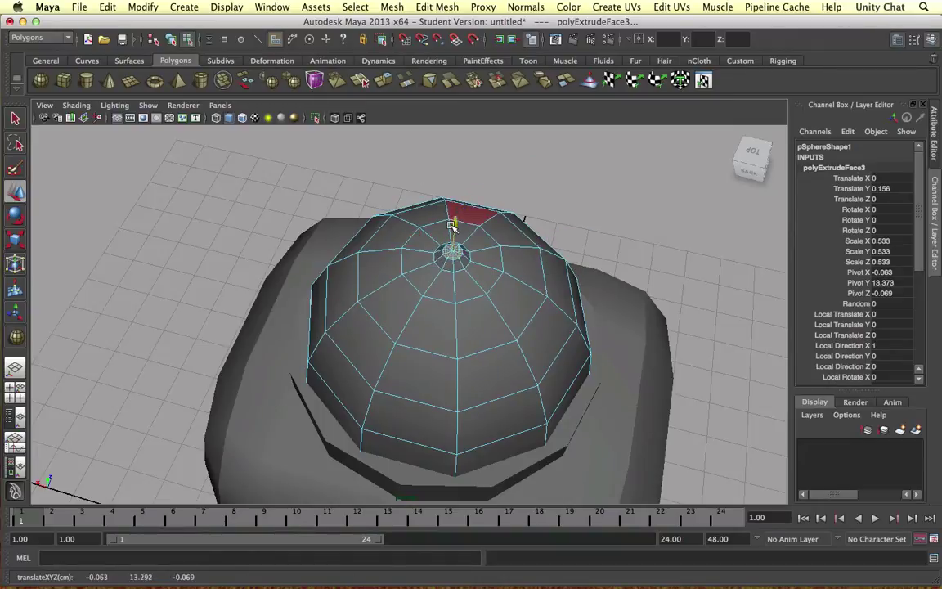
Extrude the nub's top faces once more, raise them slightly and scale them uniformly to about 0.65
{"action": "key", "text": "ctrl+e"}
{"action": "left_click", "coordinate": [441, 213]}
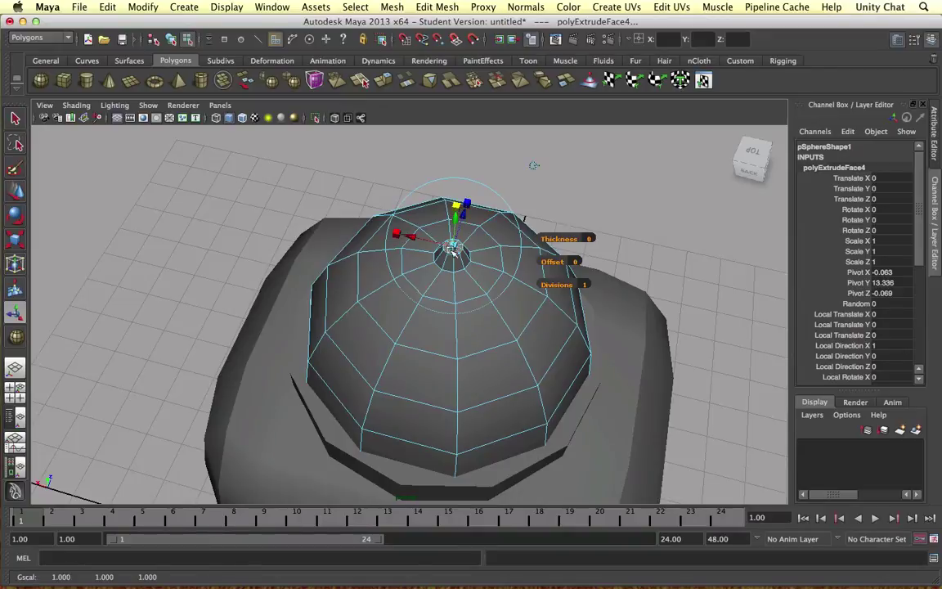
{"action": "key", "text": "w"}
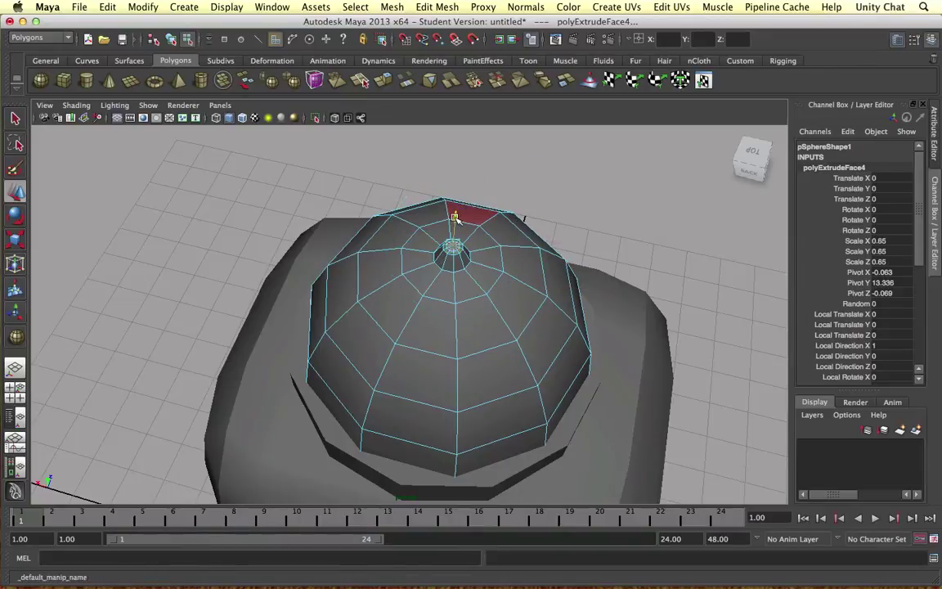
In the front view, select the vertices of the nub's upper rings and lower them slightly
{"action": "left_click_drag", "start_coordinate": [472, 250], "coordinate": [483, 217], "text": "alt"}
{"action": "key", "text": "space"}
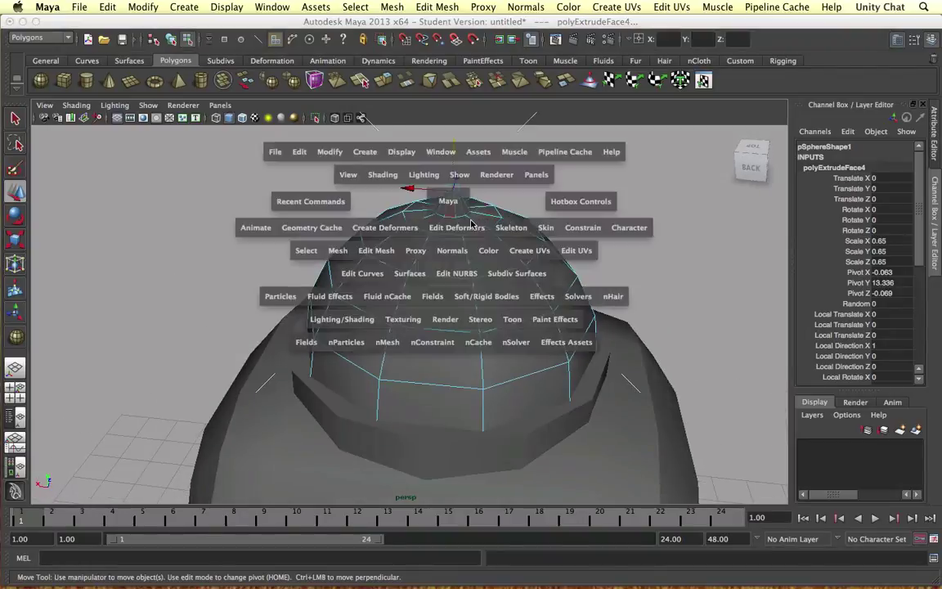
{"action": "key", "text": "space"}
{"action": "key", "text": "space"}
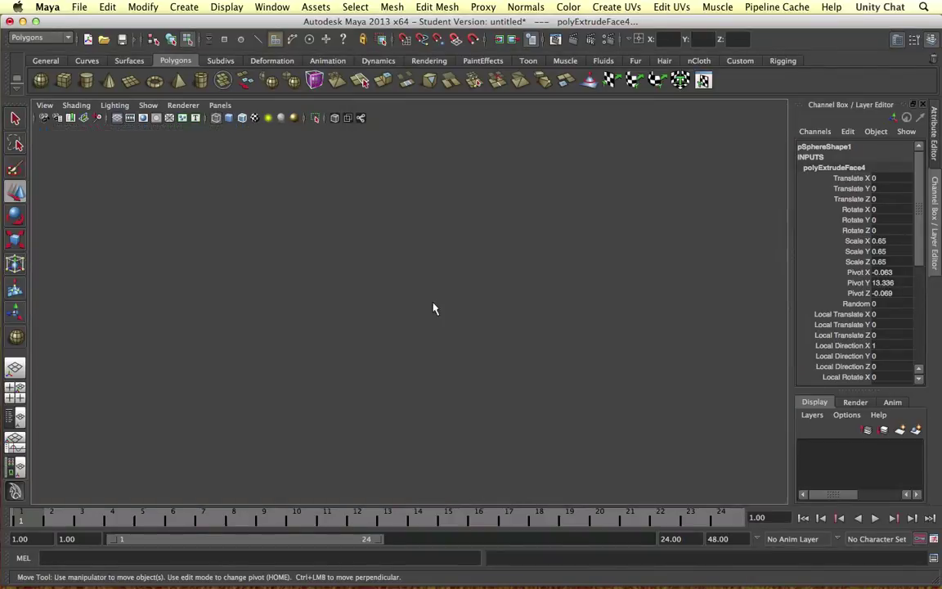
{"action": "key", "text": "space"}
{"action": "middle_click_drag", "start_coordinate": [399, 245], "coordinate": [428, 341], "text": "alt"}
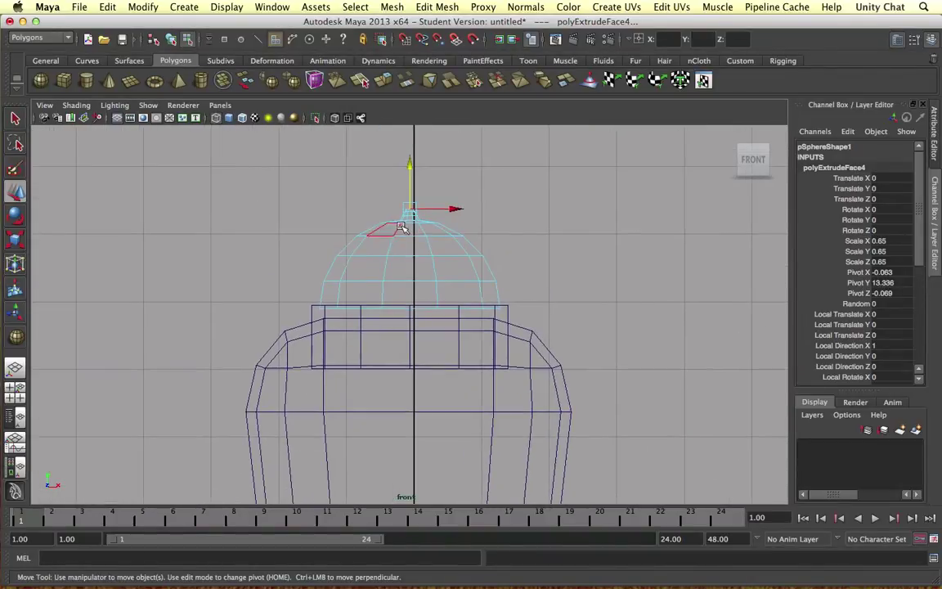
{"action": "scroll", "coordinate": [404, 213], "scroll_direction": "up", "scroll_amount": 2}
{"action": "middle_click_drag", "start_coordinate": [404, 191], "coordinate": [423, 273], "text": "alt"}
{"action": "scroll", "coordinate": [423, 273], "scroll_direction": "up", "scroll_amount": 6}
{"action": "scroll", "coordinate": [430, 261], "scroll_direction": "down", "scroll_amount": 2}
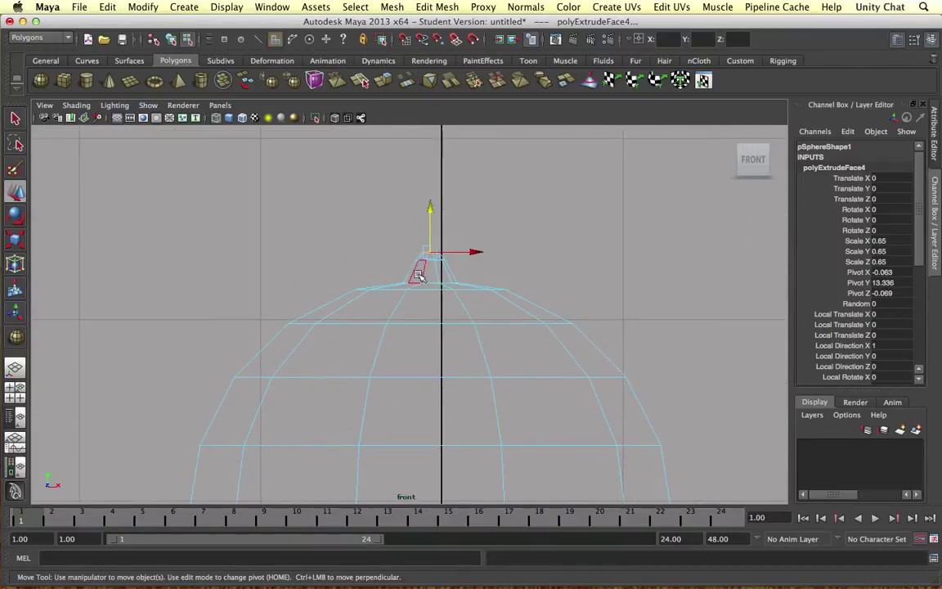
{"action": "right_click", "coordinate": [417, 268]}
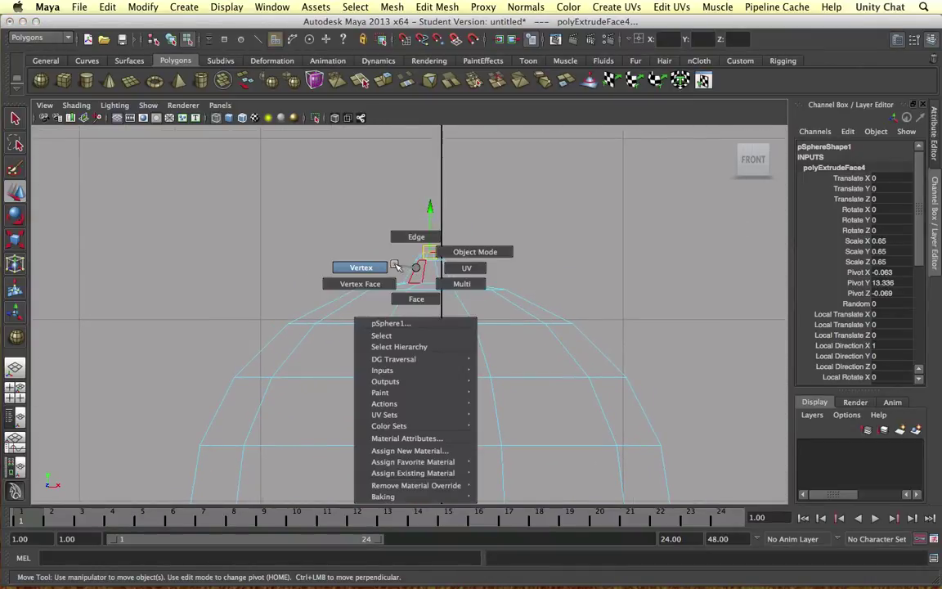
{"action": "right_click_drag", "start_coordinate": [393, 264], "coordinate": [372, 266]}
{"action": "left_click_drag", "start_coordinate": [374, 213], "coordinate": [475, 272]}
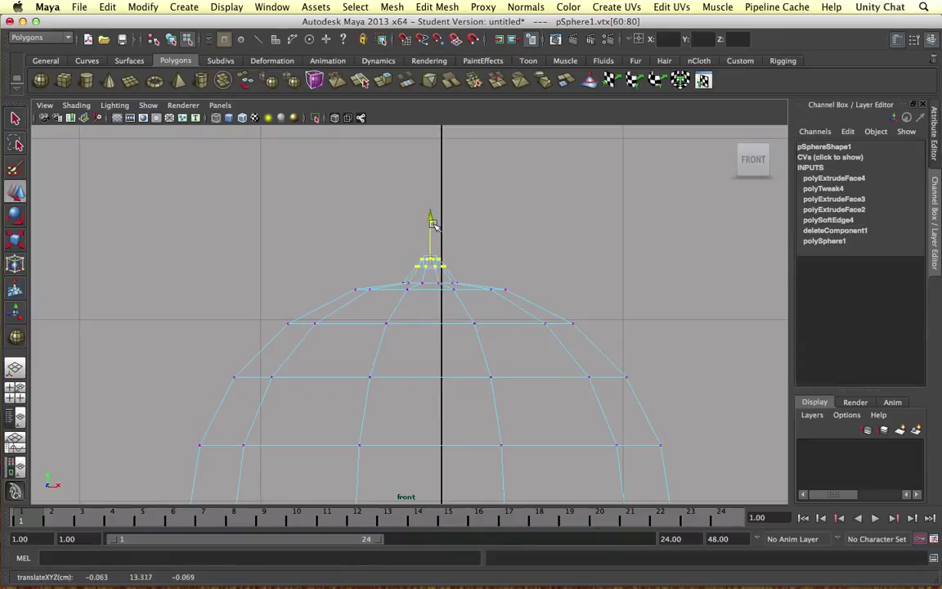
Select only the nub's topmost vertices and lower them a little to flatten the tip
{"action": "left_click", "coordinate": [391, 224]}
{"action": "left_click_drag", "start_coordinate": [398, 240], "coordinate": [453, 261]}
{"action": "key", "text": "r"}
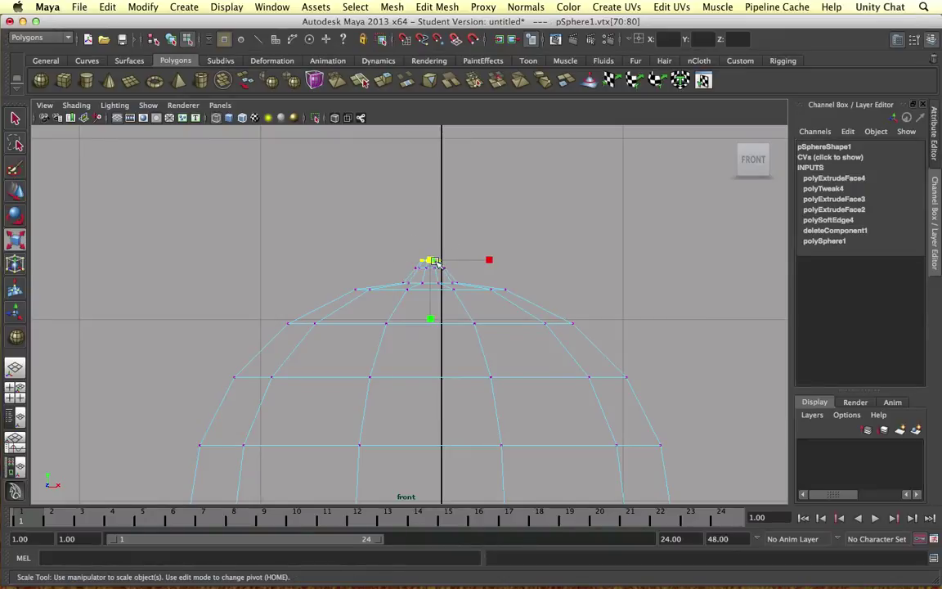
{"action": "key", "text": "w"}
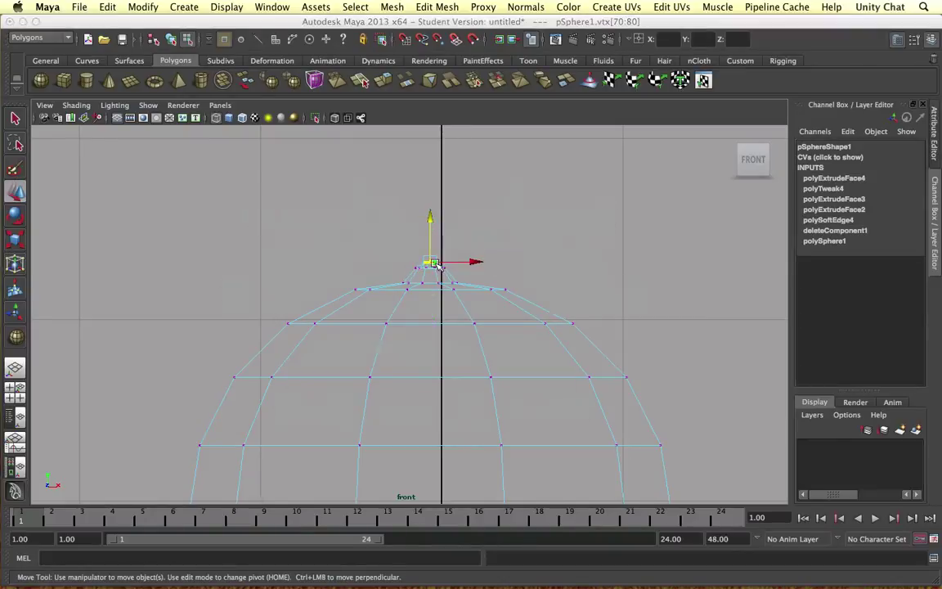
Back in the perspective view, select all the small triangular faces at the nub's tip
{"action": "key", "text": "space"}
{"action": "key", "text": "space"}
{"action": "left_click_drag", "start_coordinate": [488, 235], "coordinate": [423, 280], "text": "alt"}
{"action": "scroll", "coordinate": [438, 254], "scroll_direction": "up", "scroll_amount": 6}
{"action": "middle_click_drag", "start_coordinate": [458, 246], "coordinate": [423, 303], "text": "alt"}
{"action": "scroll", "coordinate": [482, 273], "scroll_direction": "up", "scroll_amount": 3}
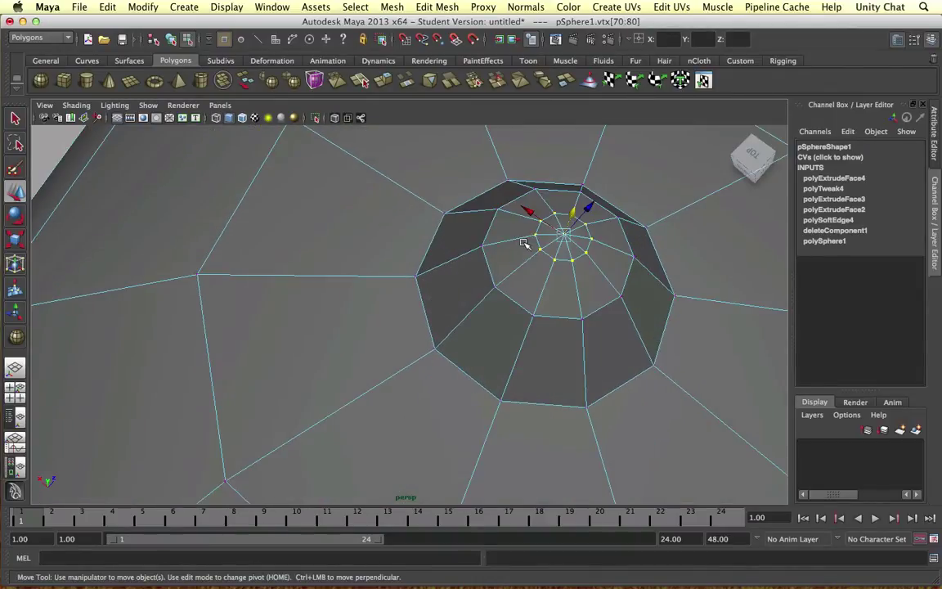
{"action": "right_click_drag", "start_coordinate": [544, 236], "coordinate": [543, 252]}
{"action": "left_click", "coordinate": [543, 240]}
{"action": "left_click", "coordinate": [551, 246], "text": "shift"}
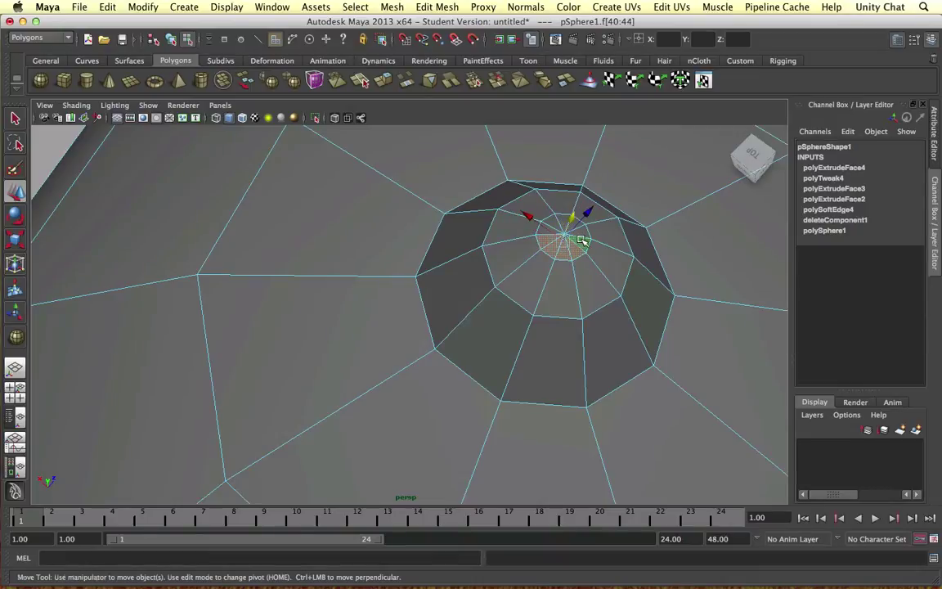
{"action": "key", "text": "q"}
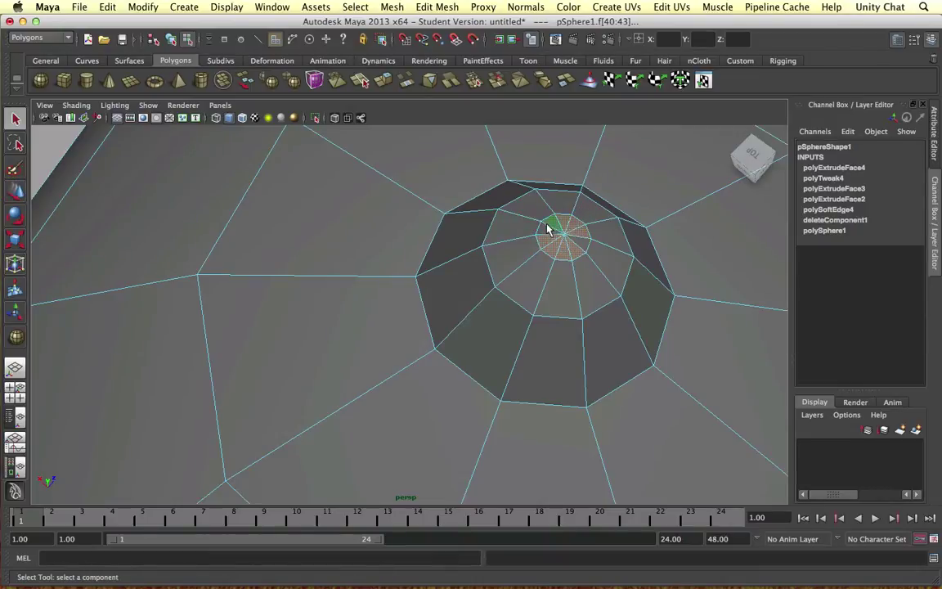
{"action": "left_click", "coordinate": [580, 241], "text": "shift"}
{"action": "scroll", "coordinate": [593, 260], "scroll_direction": "down", "scroll_amount": 5}
{"action": "left_click_drag", "start_coordinate": [590, 260], "coordinate": [440, 203], "text": "alt"}
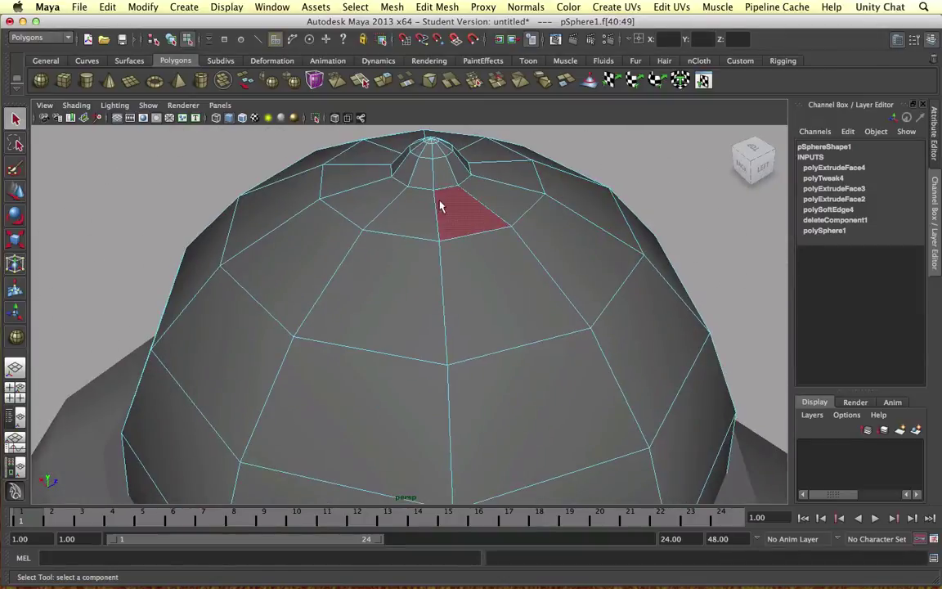
Extrude the nub's tip faces straight up by about 1.355 to form a thin antenna
{"action": "right_click_drag", "start_coordinate": [430, 144], "coordinate": [436, 171], "text": "shift"}
{"action": "middle_click_drag", "start_coordinate": [446, 179], "coordinate": [479, 302], "text": "alt"}
{"action": "scroll", "coordinate": [479, 303], "scroll_direction": "down", "scroll_amount": 6}
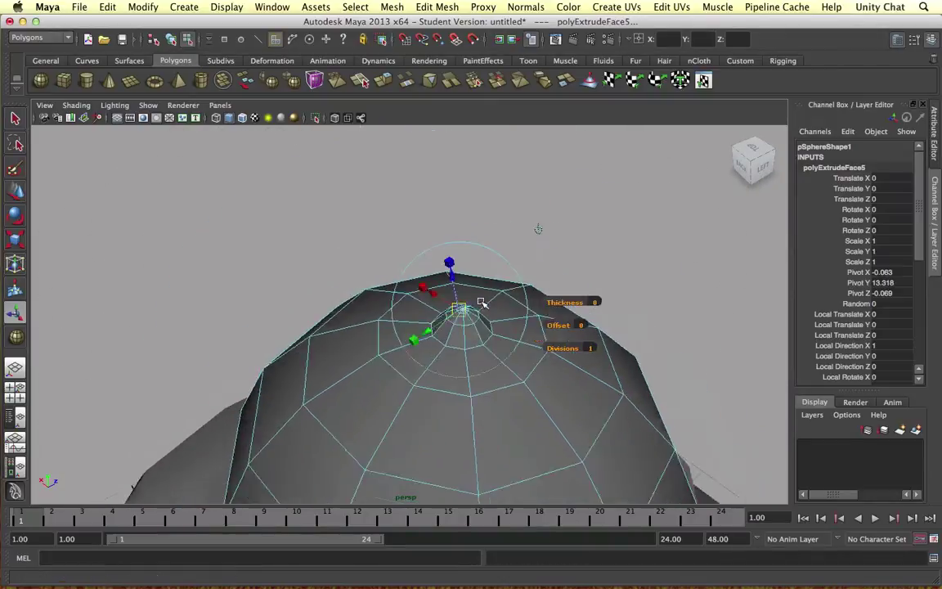
{"action": "left_click", "coordinate": [504, 227]}
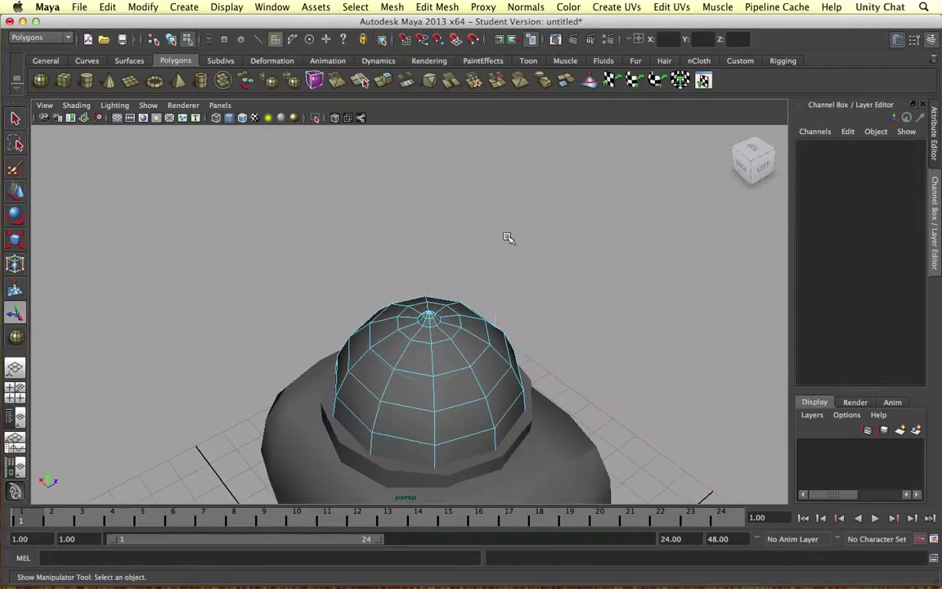
{"action": "key", "text": "z"}
{"action": "left_click", "coordinate": [508, 232]}
{"action": "left_click_drag", "start_coordinate": [431, 277], "coordinate": [436, 179]}
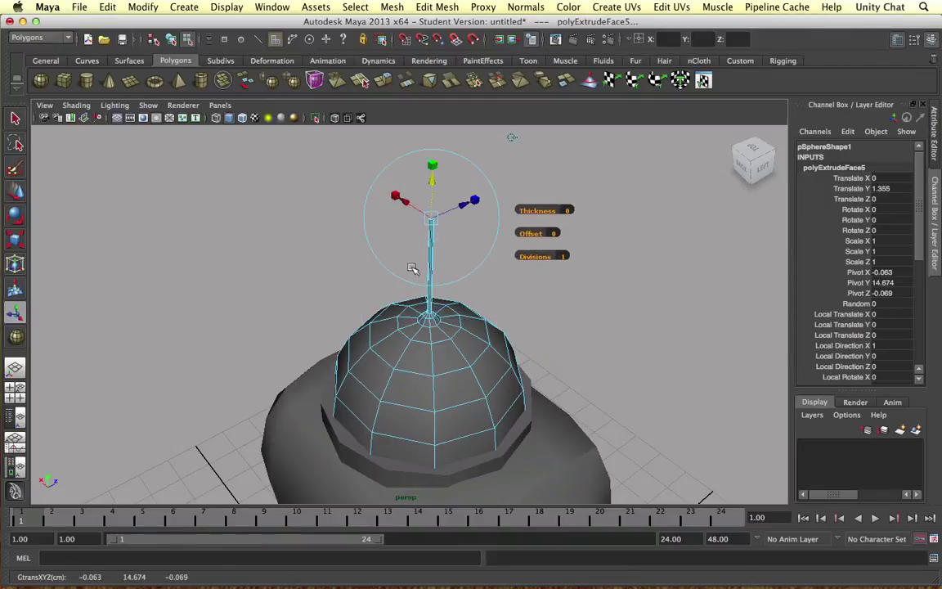
{"action": "left_click_drag", "start_coordinate": [396, 256], "coordinate": [339, 196], "text": "alt"}
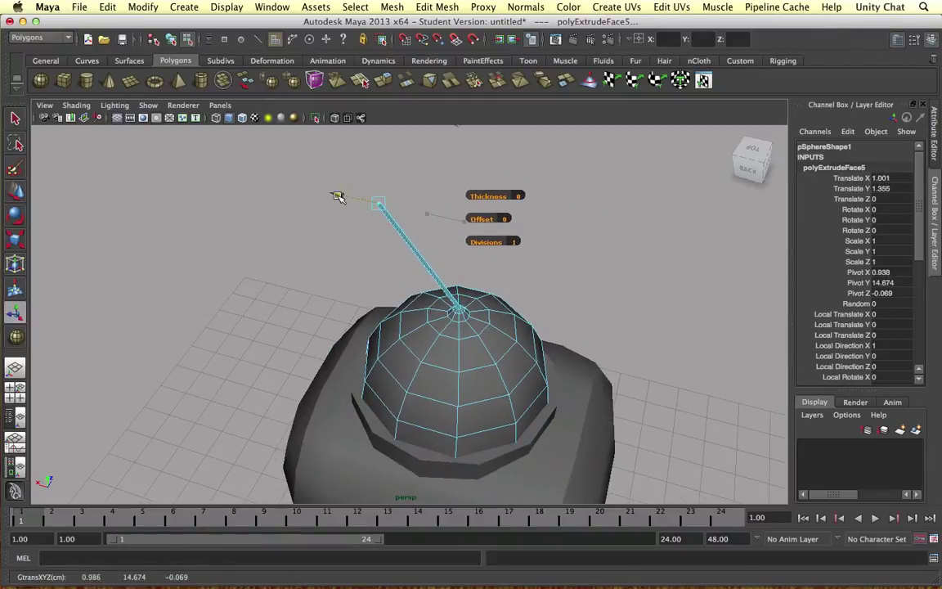
{"action": "left_click_drag", "start_coordinate": [370, 235], "coordinate": [340, 216], "text": "alt"}
{"action": "key", "text": "super+z"}
Move the antenna's tip along Z so it leans to one side, and return to object selection
{"action": "left_click_drag", "start_coordinate": [465, 263], "coordinate": [281, 245], "text": "alt"}
{"action": "left_click_drag", "start_coordinate": [494, 248], "coordinate": [478, 247]}
{"action": "left_click", "coordinate": [471, 274]}
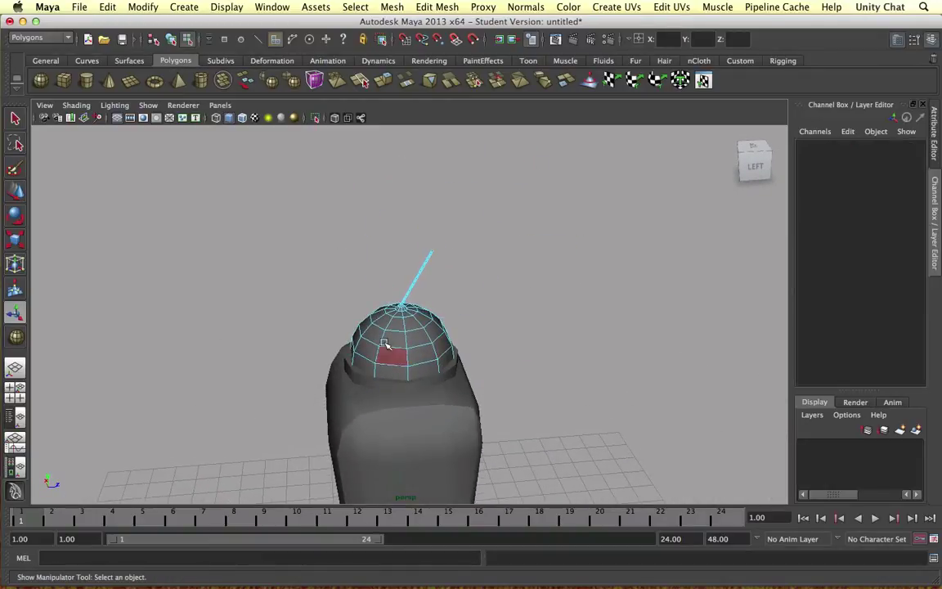
{"action": "right_click_drag", "start_coordinate": [405, 323], "coordinate": [458, 305]}
{"action": "scroll", "coordinate": [420, 303], "scroll_direction": "up", "scroll_amount": 5}
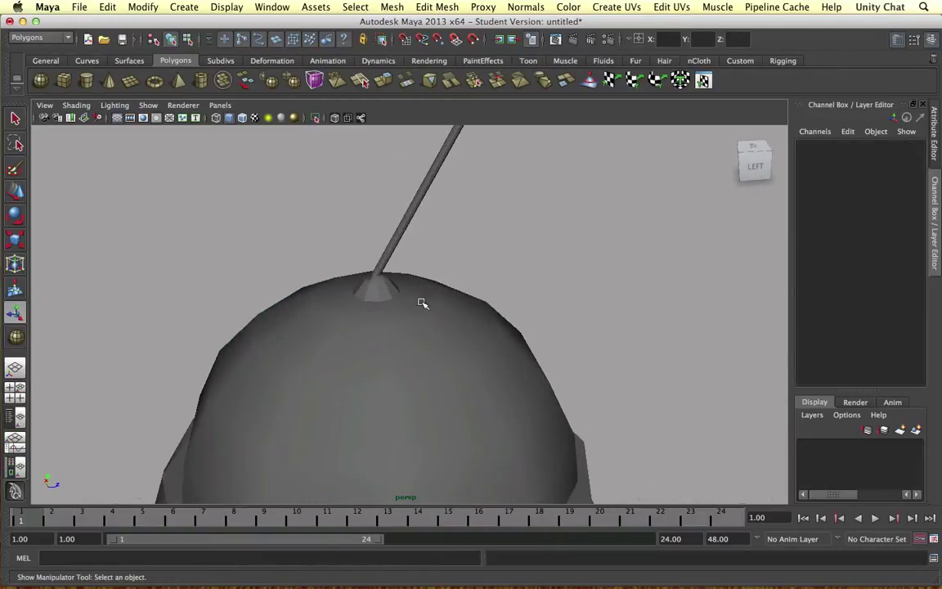
{"action": "scroll", "coordinate": [401, 331], "scroll_direction": "down", "scroll_amount": 3}
Select the ring of upright edges around the antenna's base nub, soften them, and return to object selection
{"action": "right_click", "coordinate": [419, 248]}
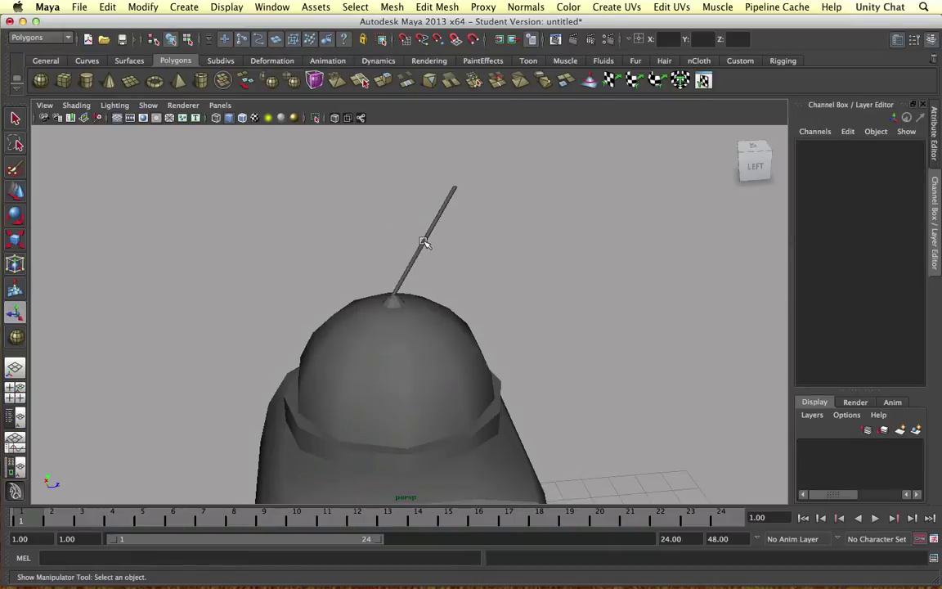
{"action": "left_click", "coordinate": [424, 237]}
{"action": "right_click_drag", "start_coordinate": [424, 239], "coordinate": [409, 211]}
{"action": "scroll", "coordinate": [414, 261], "scroll_direction": "up", "scroll_amount": 6}
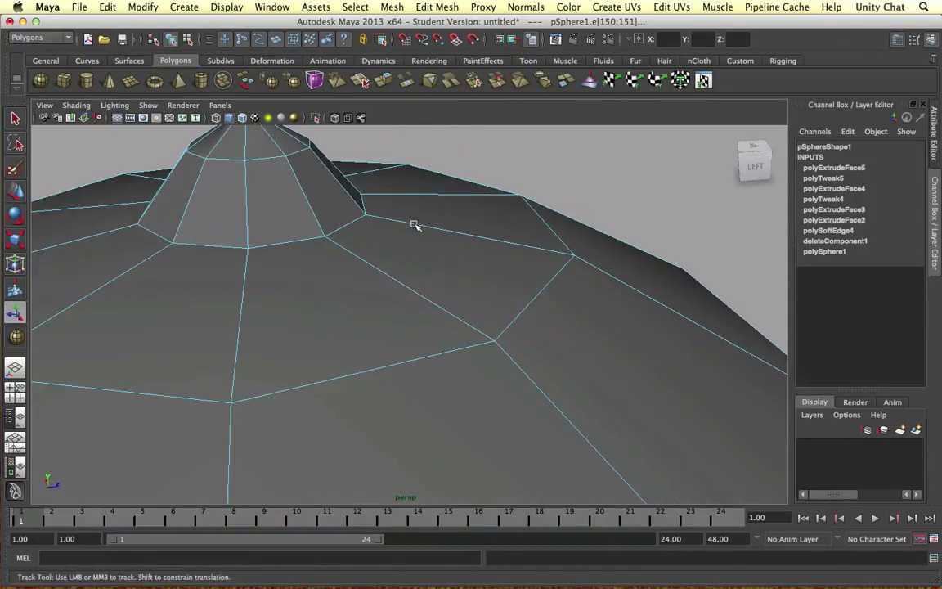
{"action": "scroll", "coordinate": [586, 346], "scroll_direction": "down", "scroll_amount": 6}
{"action": "left_click", "coordinate": [353, 7]}
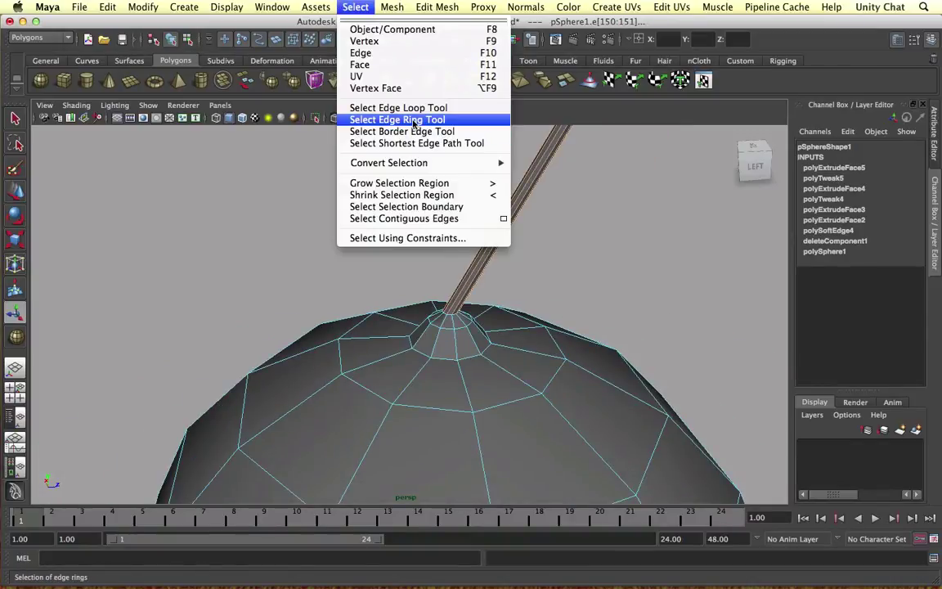
{"action": "left_click", "coordinate": [375, 118]}
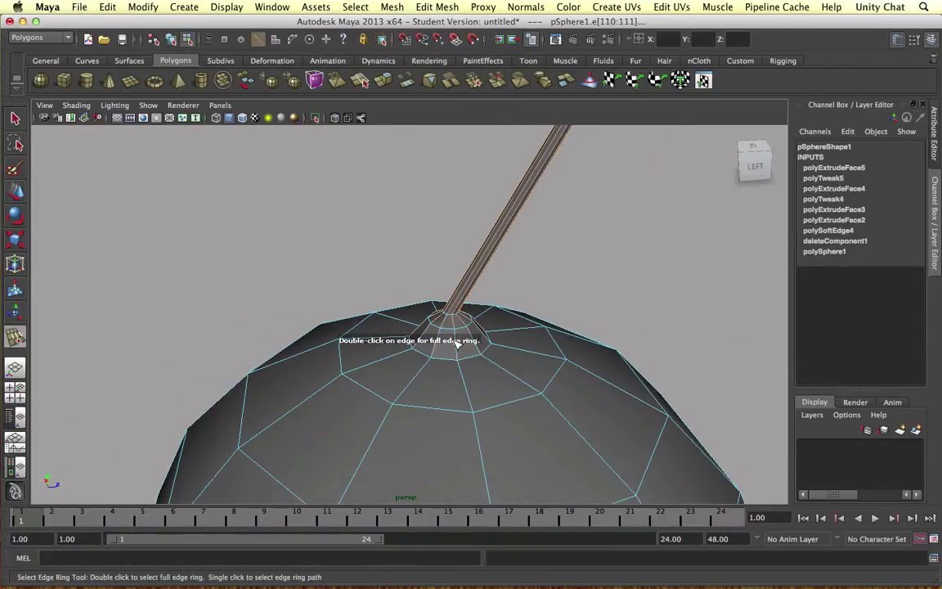
{"action": "left_click", "coordinate": [537, 7]}
{"action": "left_click", "coordinate": [540, 145]}
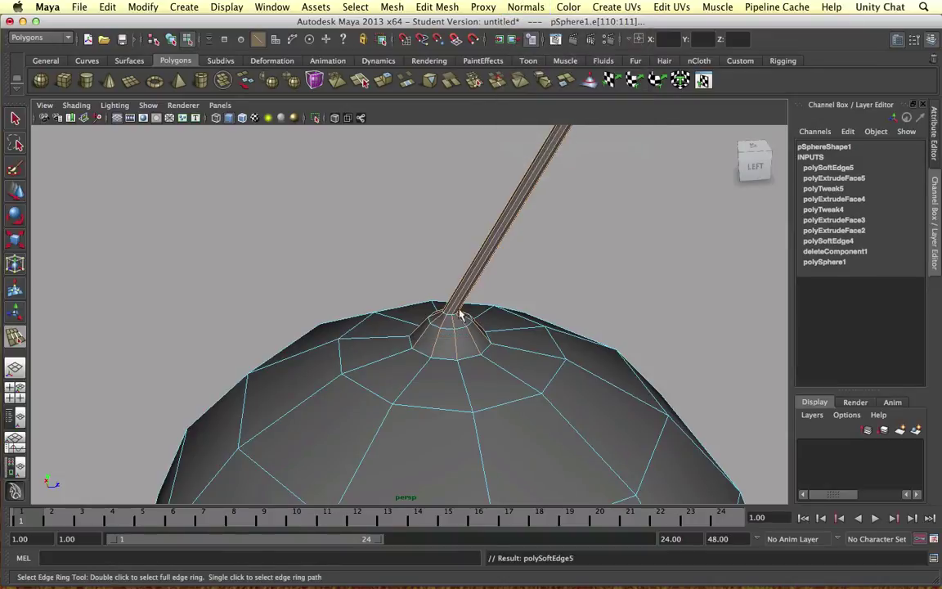
{"action": "right_click_drag", "start_coordinate": [452, 315], "coordinate": [500, 299]}
{"action": "key", "text": "w"}
Select the edge loop around the top of the nub, soften it, and return to object selection
{"action": "left_click", "coordinate": [405, 278]}
{"action": "left_click_drag", "start_coordinate": [406, 279], "coordinate": [462, 305], "text": "alt"}
{"action": "left_click", "coordinate": [493, 339]}
{"action": "right_click_drag", "start_coordinate": [492, 340], "coordinate": [491, 347]}
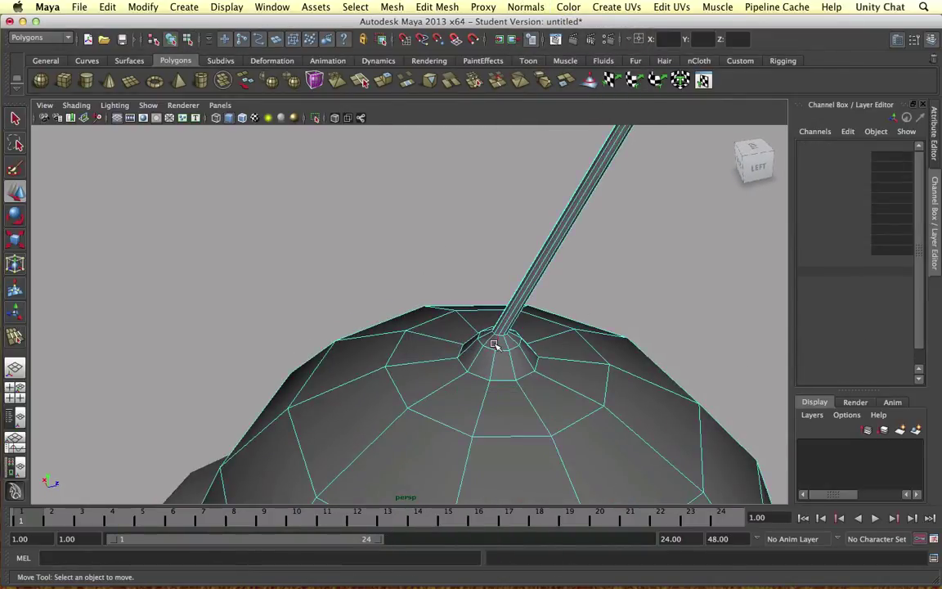
{"action": "left_click", "coordinate": [491, 347]}
{"action": "left_click", "coordinate": [526, 7]}
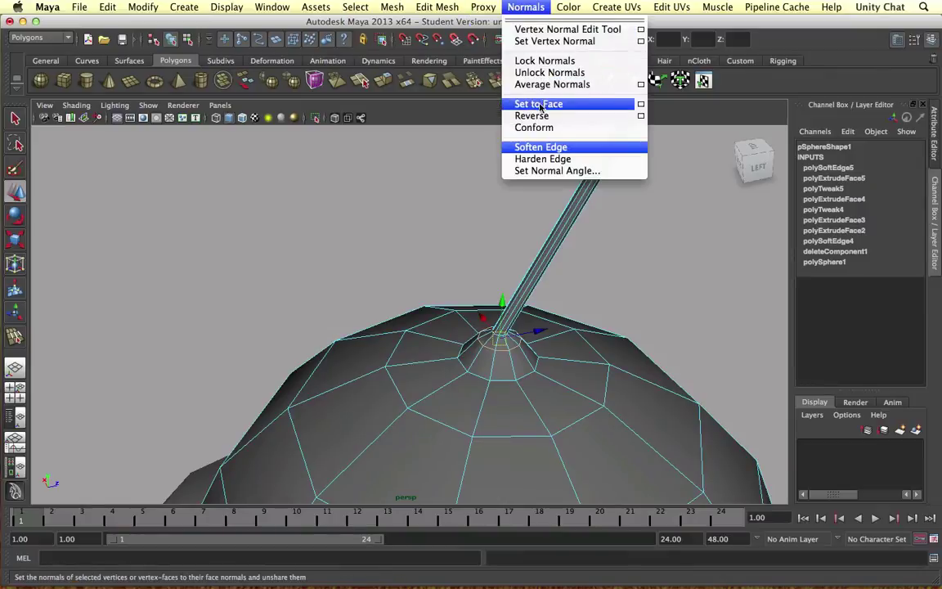
{"action": "left_click", "coordinate": [541, 149]}
{"action": "right_click_drag", "start_coordinate": [474, 332], "coordinate": [511, 304]}
{"action": "left_click", "coordinate": [423, 272]}
{"action": "scroll", "coordinate": [423, 272], "scroll_direction": "down", "scroll_amount": 8}
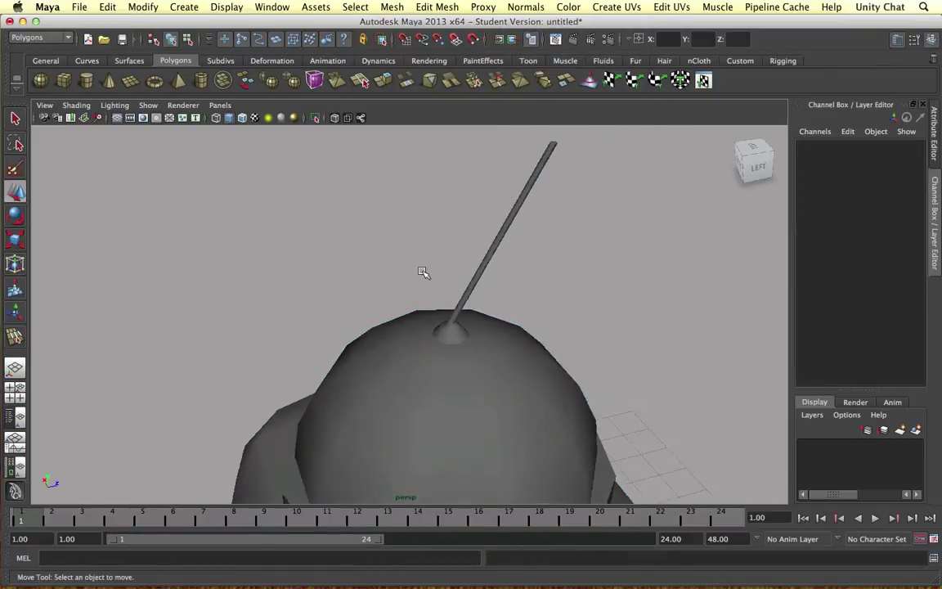
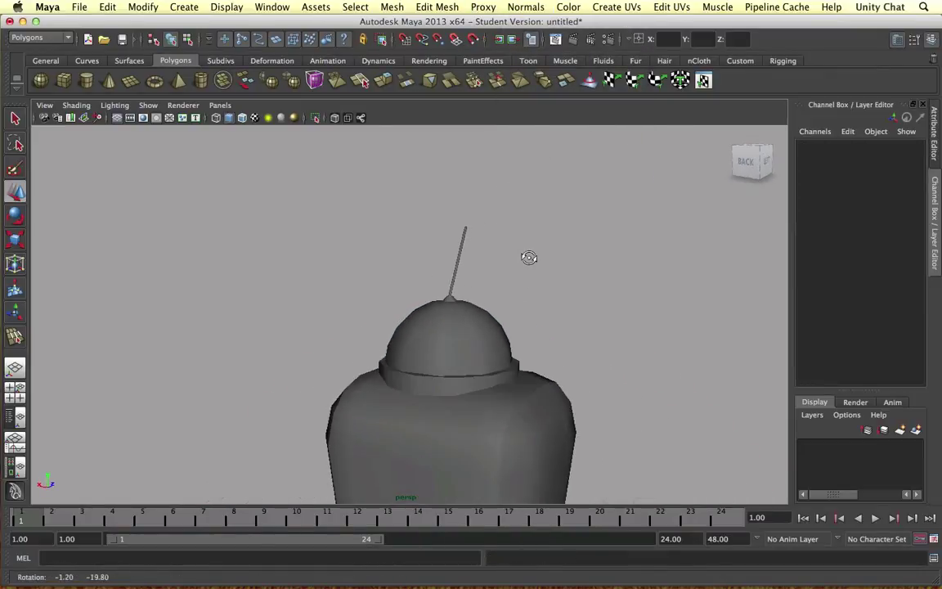
From the back view, select horizontal edge loops on the domed head and adjust their height with the Slide Edge Tool
{"action": "scroll", "coordinate": [539, 163], "scroll_direction": "down", "scroll_amount": 2}
{"action": "left_click", "coordinate": [475, 238]}
{"action": "left_click_drag", "start_coordinate": [462, 270], "coordinate": [511, 256], "text": "alt"}
{"action": "scroll", "coordinate": [508, 256], "scroll_direction": "up", "scroll_amount": 5}
{"action": "middle_click_drag", "start_coordinate": [481, 248], "coordinate": [429, 337], "text": "alt"}
{"action": "right_click_drag", "start_coordinate": [470, 243], "coordinate": [413, 204]}
{"action": "double_click", "coordinate": [462, 239]}
{"action": "right_click_drag", "start_coordinate": [462, 244], "coordinate": [442, 331], "text": "shift"}
{"action": "middle_click_drag", "start_coordinate": [481, 246], "coordinate": [500, 235]}
{"action": "double_click", "coordinate": [483, 218]}
Extrude three adjacent upper faces on the back-view side of the dome inward to form a recess, and return to object selection
{"action": "right_click_drag", "start_coordinate": [466, 240], "coordinate": [465, 274]}
{"action": "left_click", "coordinate": [423, 240]}
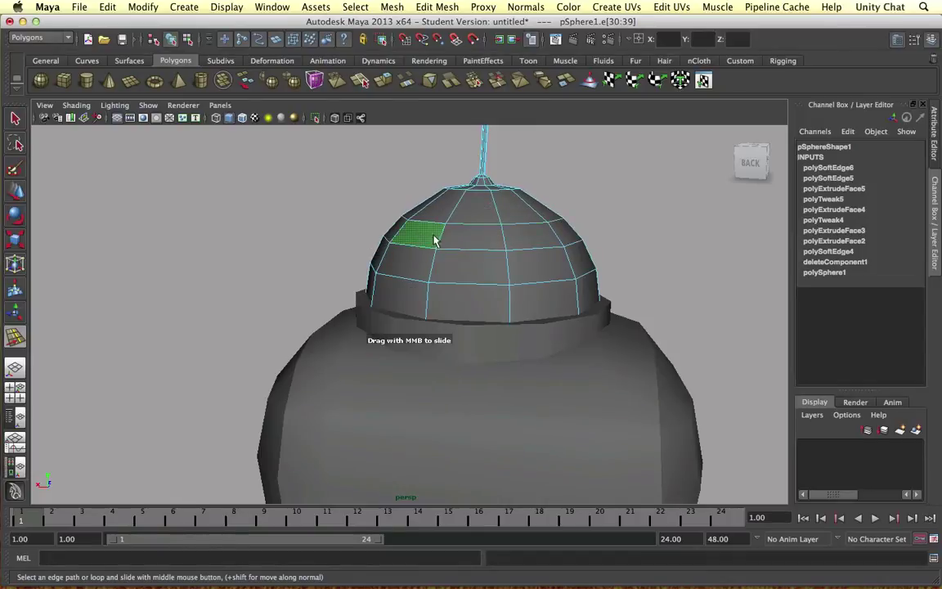
{"action": "left_click", "coordinate": [473, 240], "text": "shift"}
{"action": "left_click", "coordinate": [508, 241], "text": "shift"}
{"action": "right_click_drag", "start_coordinate": [472, 238], "coordinate": [472, 270], "text": "shift"}
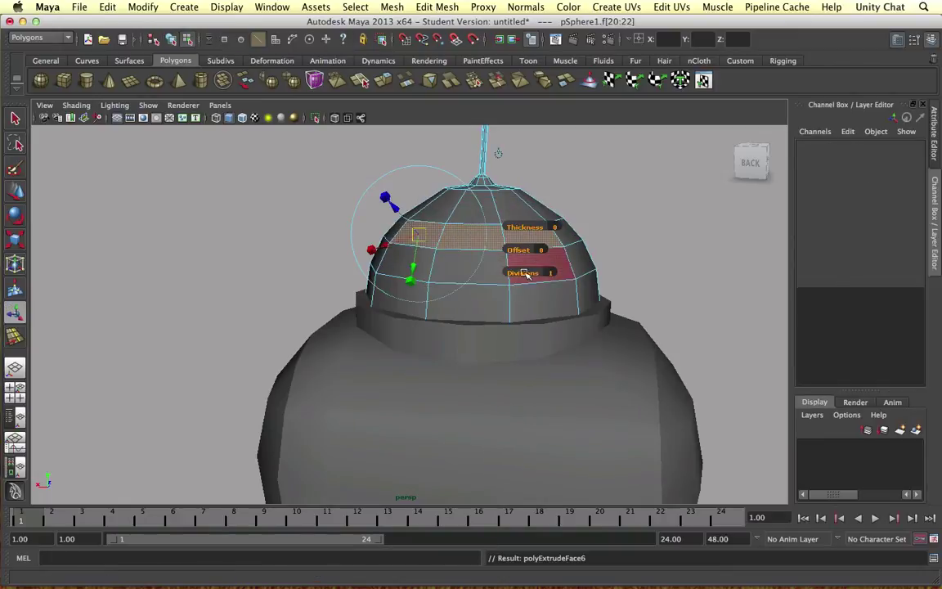
{"action": "left_click_drag", "start_coordinate": [531, 270], "coordinate": [450, 311], "text": "alt"}
{"action": "left_click", "coordinate": [481, 182]}
{"action": "left_click_drag", "start_coordinate": [475, 253], "coordinate": [482, 252]}
{"action": "right_click_drag", "start_coordinate": [391, 262], "coordinate": [400, 237]}
{"action": "left_click", "coordinate": [351, 206]}
Select the body's bottom vertices in the left view, reposition them slightly to adjust the tapered base, and return to object selection
{"action": "scroll", "coordinate": [352, 206], "scroll_direction": "down", "scroll_amount": 5}
{"action": "left_click_drag", "start_coordinate": [352, 206], "coordinate": [391, 284], "text": "alt"}
{"action": "left_click", "coordinate": [422, 413]}
{"action": "left_click_drag", "start_coordinate": [422, 423], "coordinate": [435, 356], "text": "alt"}
{"action": "right_click_drag", "start_coordinate": [435, 356], "coordinate": [362, 328]}
{"action": "key", "text": "r"}
{"action": "left_click_drag", "start_coordinate": [479, 443], "coordinate": [425, 367]}
{"action": "key", "text": "w"}
{"action": "left_click_drag", "start_coordinate": [463, 397], "coordinate": [463, 398]}
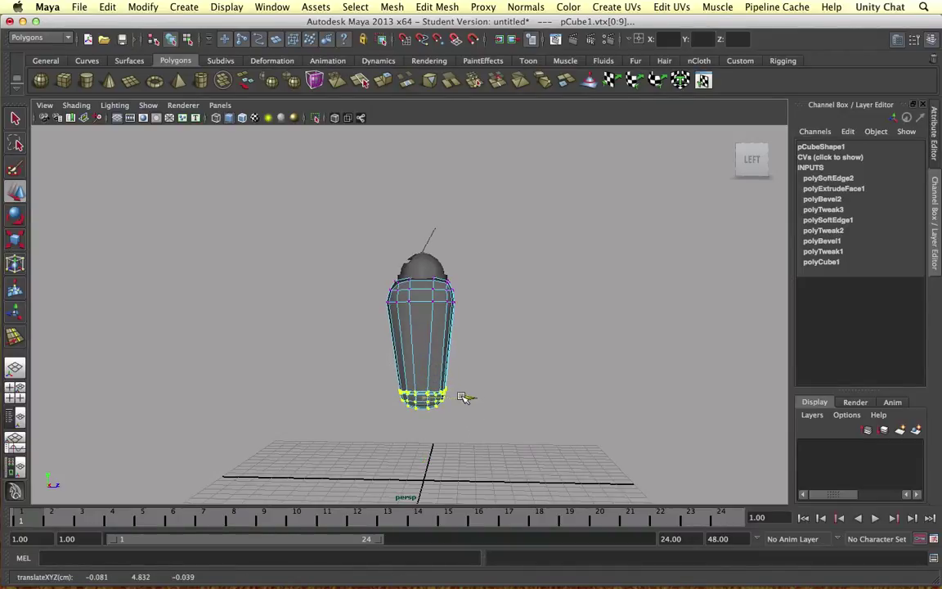
{"action": "left_click_drag", "start_coordinate": [429, 369], "coordinate": [425, 368]}
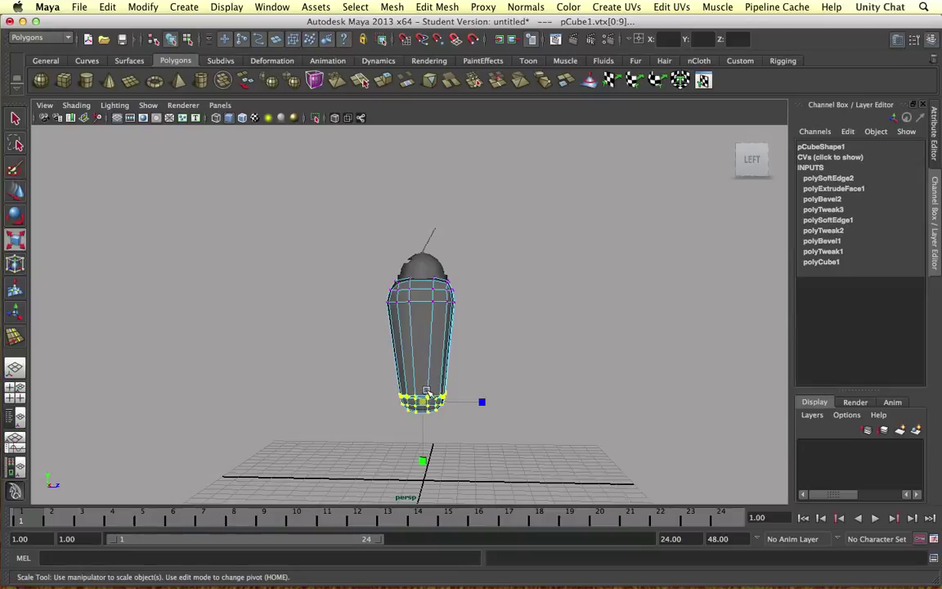
{"action": "left_click", "coordinate": [401, 366]}
{"action": "left_click_drag", "start_coordinate": [401, 365], "coordinate": [397, 368], "text": "alt"}
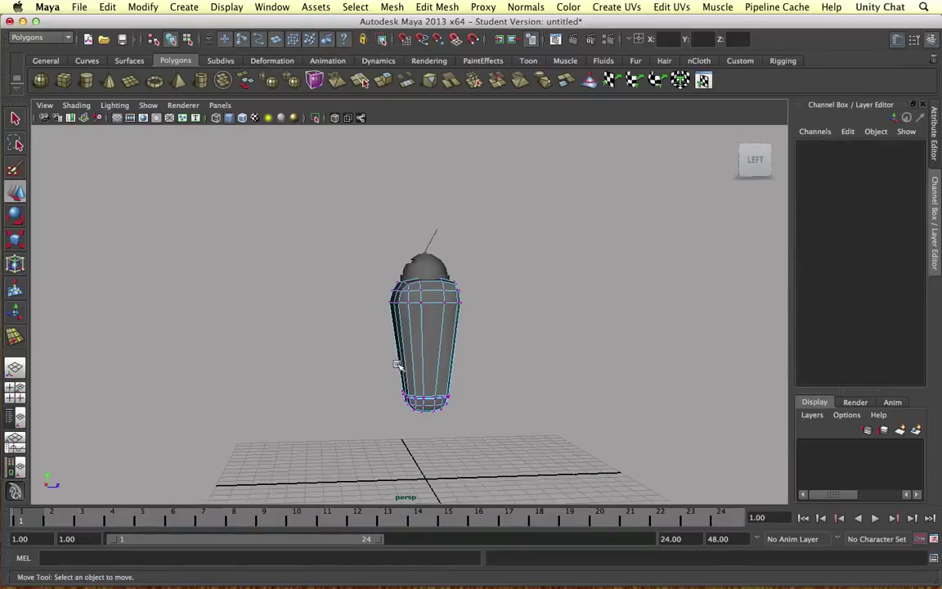
{"action": "left_click_drag", "start_coordinate": [425, 344], "coordinate": [391, 347], "text": "alt"}
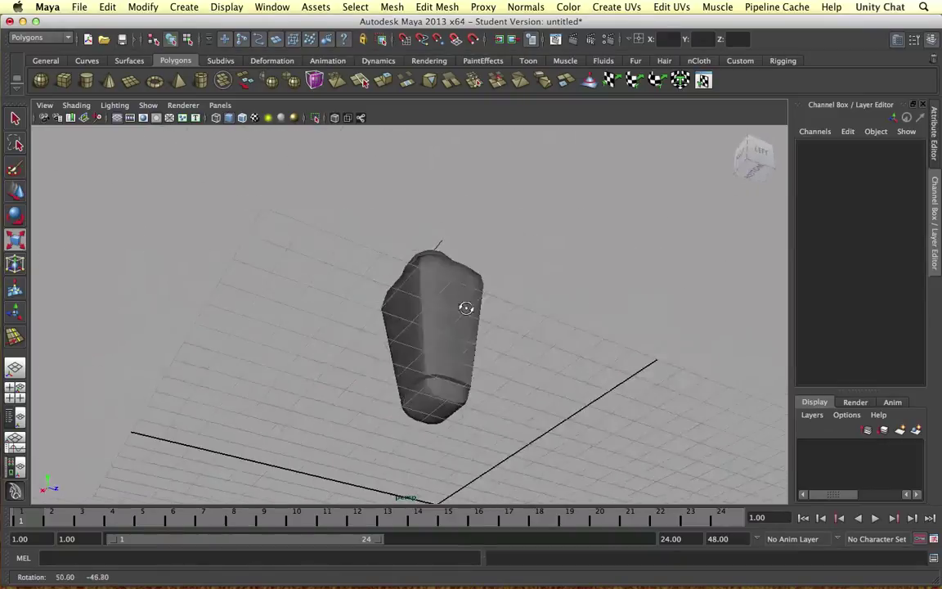
Reselect the body's bottom vertices from the back view, scale them sideways to adjust the base, and return to object selection
{"action": "key", "text": "r"}
{"action": "left_click", "coordinate": [420, 354]}
{"action": "right_click_drag", "start_coordinate": [419, 354], "coordinate": [368, 292]}
{"action": "left_click_drag", "start_coordinate": [344, 327], "coordinate": [470, 416]}
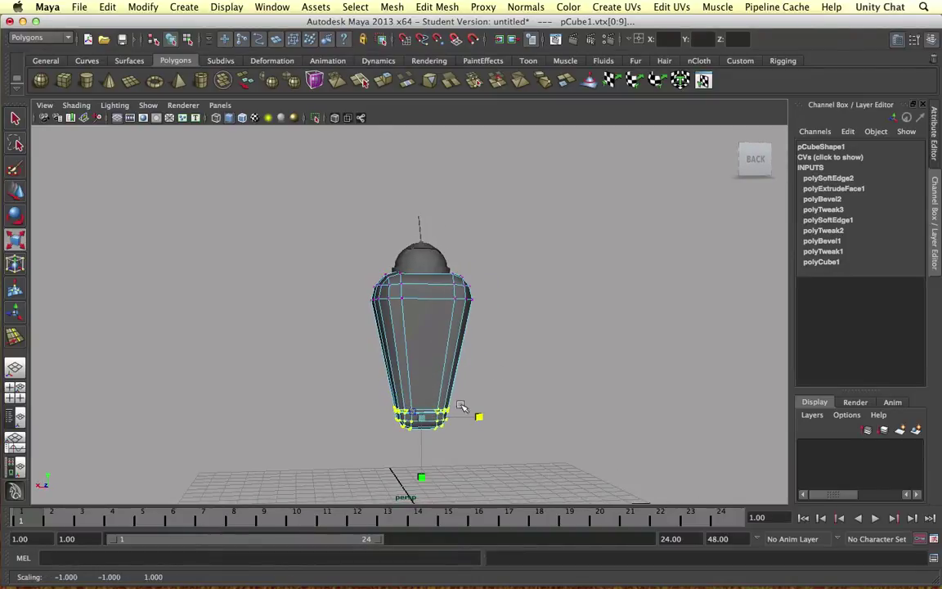
{"action": "right_click_drag", "start_coordinate": [458, 350], "coordinate": [488, 329]}
{"action": "left_click_drag", "start_coordinate": [489, 330], "coordinate": [466, 348], "text": "alt"}
{"action": "left_click_drag", "start_coordinate": [466, 348], "coordinate": [455, 365], "text": "alt"}
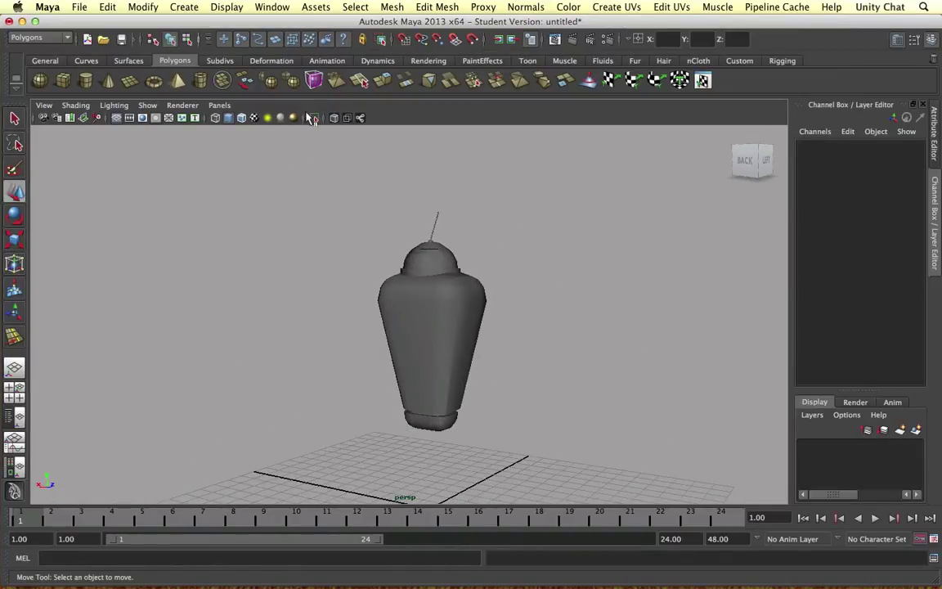
Select all parts of the character and set animation keys on them at frames 1 and 2
{"action": "left_click", "coordinate": [327, 61]}
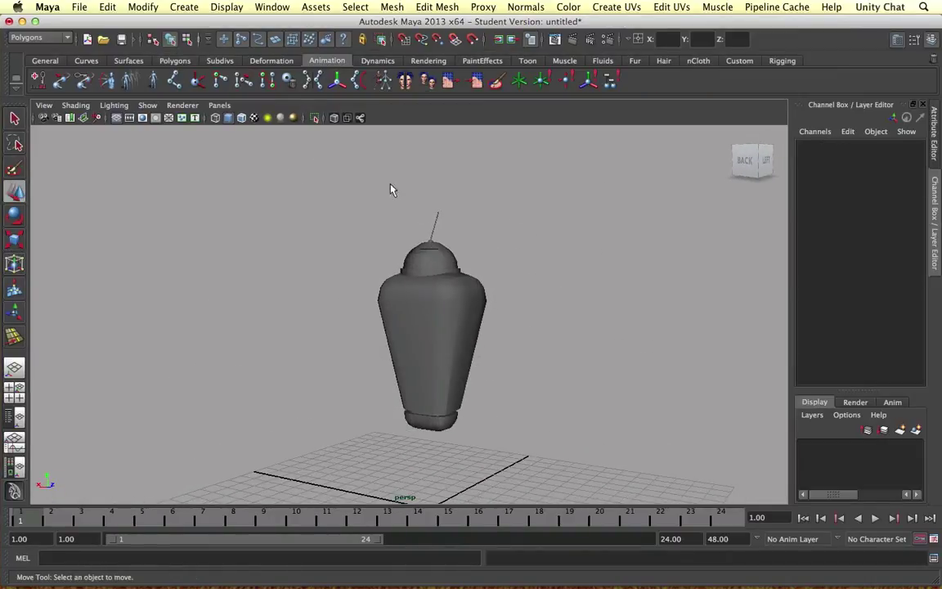
{"action": "left_click", "coordinate": [41, 80]}
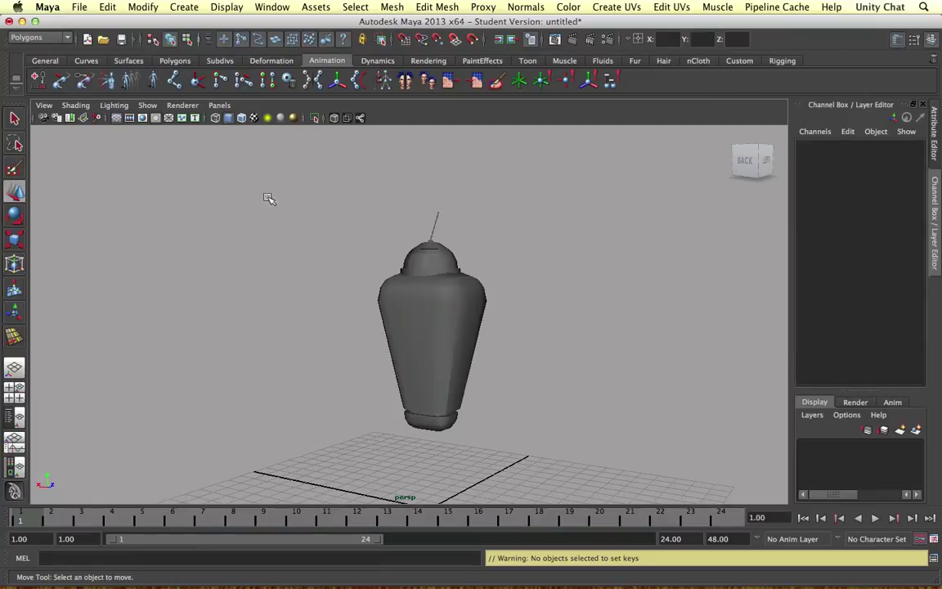
{"action": "left_click_drag", "start_coordinate": [257, 197], "coordinate": [610, 452]}
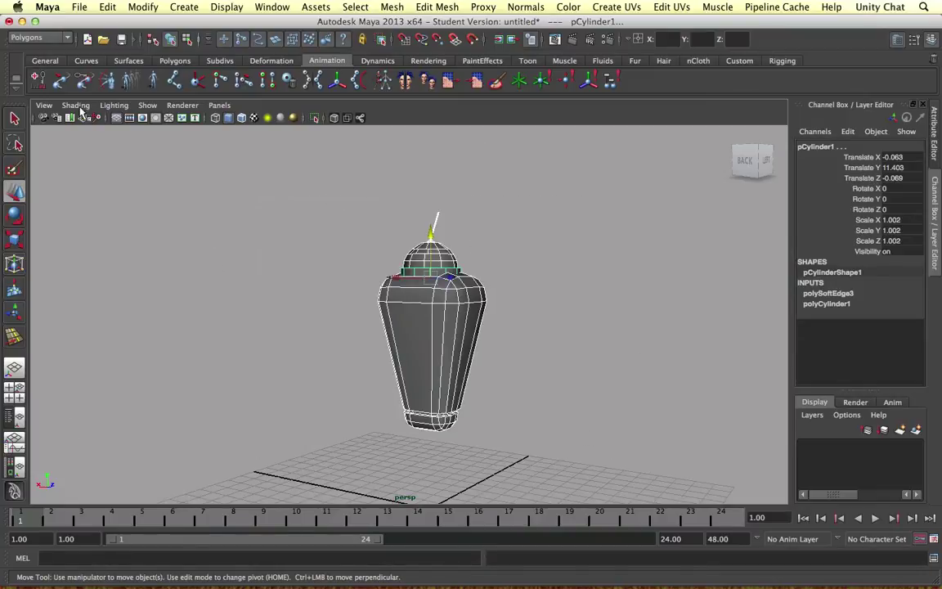
{"action": "left_click", "coordinate": [41, 79]}
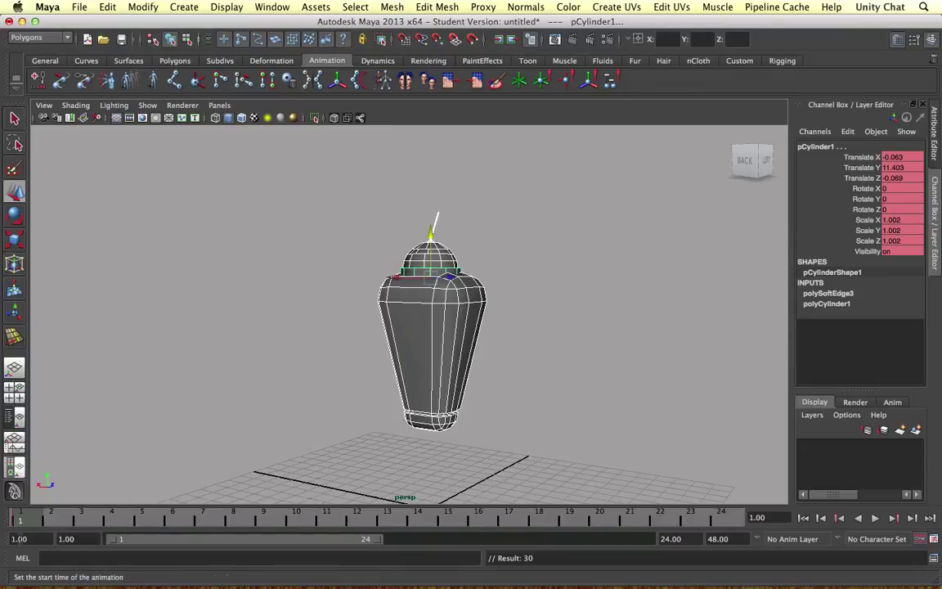
{"action": "left_click", "coordinate": [54, 522]}
{"action": "left_click", "coordinate": [37, 78]}
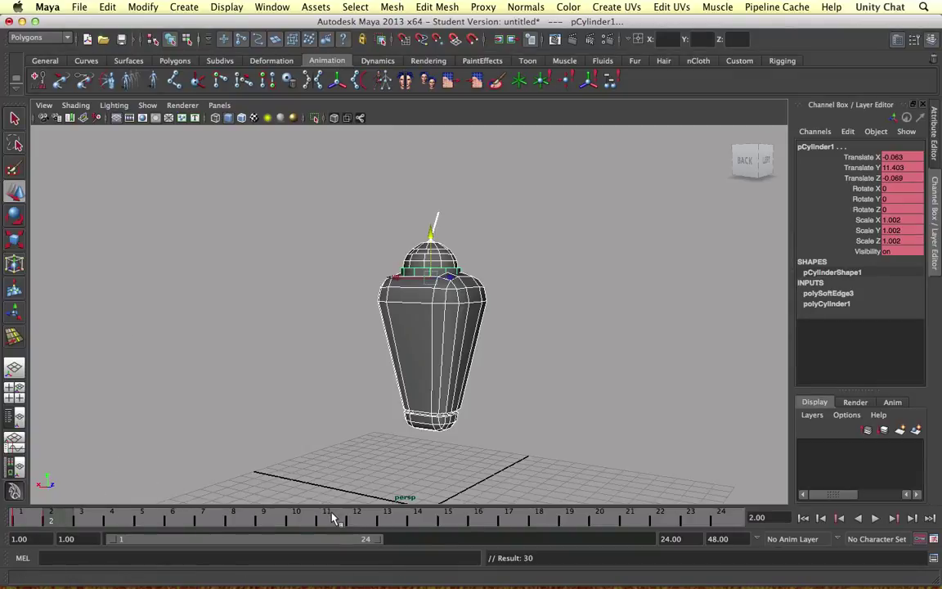
At frame 12, raise the whole character to a Translate Y of 12.246 and key its position
{"action": "key", "text": "alt+v"}
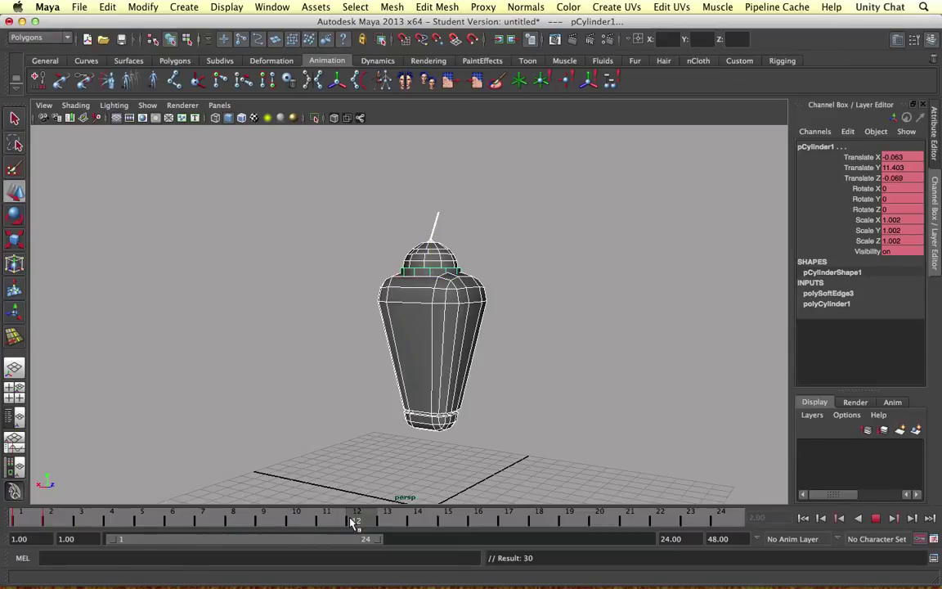
{"action": "key", "text": "alt+v"}
{"action": "left_click_drag", "start_coordinate": [434, 240], "coordinate": [433, 221]}
{"action": "key", "text": "shift+w"}
Copy the character's key from frame 2 and paste it at frame 24
{"action": "left_click_drag", "start_coordinate": [32, 515], "coordinate": [58, 516]}
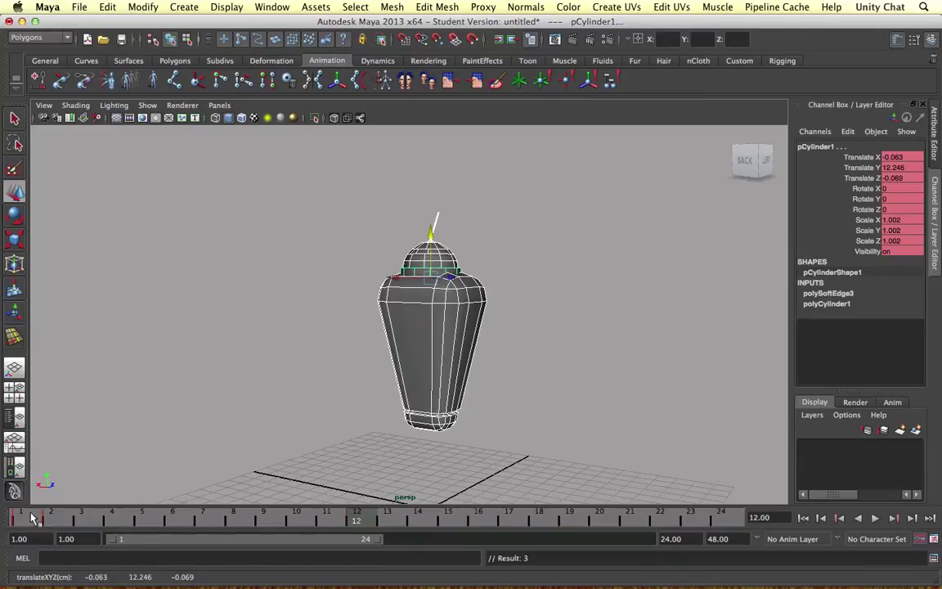
{"action": "right_click", "coordinate": [52, 516]}
{"action": "left_click", "coordinate": [107, 358]}
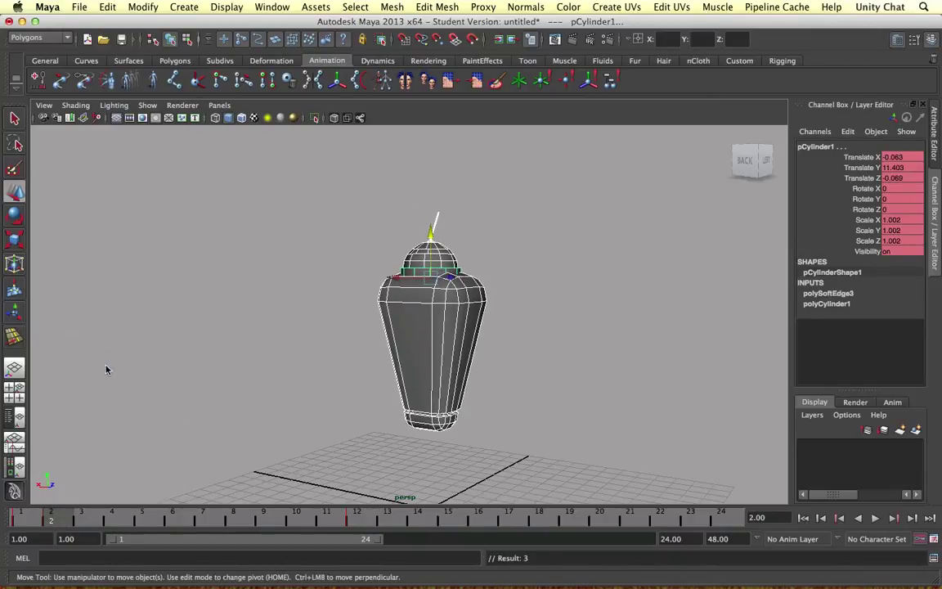
{"action": "left_click", "coordinate": [720, 516]}
{"action": "right_click", "coordinate": [721, 517]}
{"action": "mouse_move", "coordinate": [748, 368]}
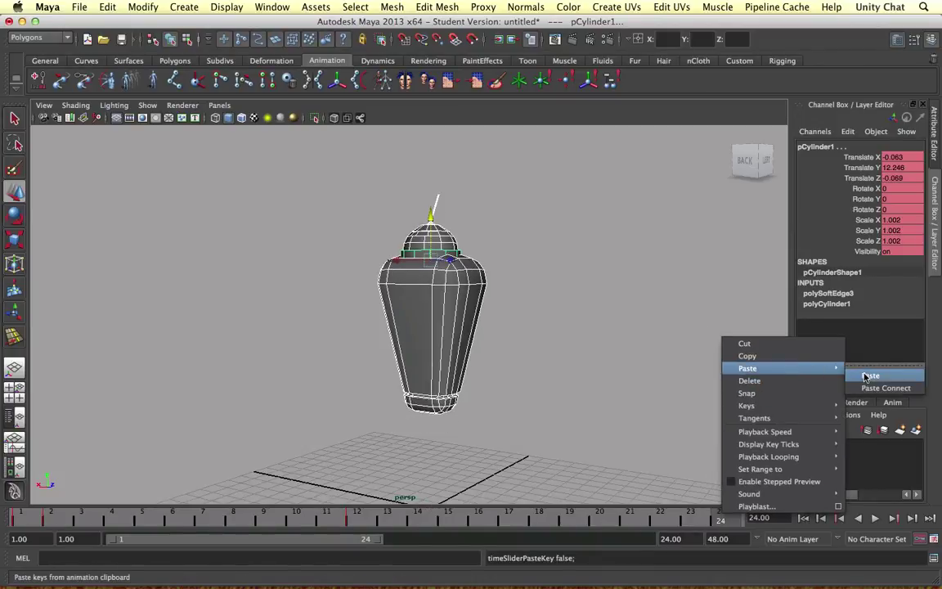
{"action": "left_click", "coordinate": [866, 373]}
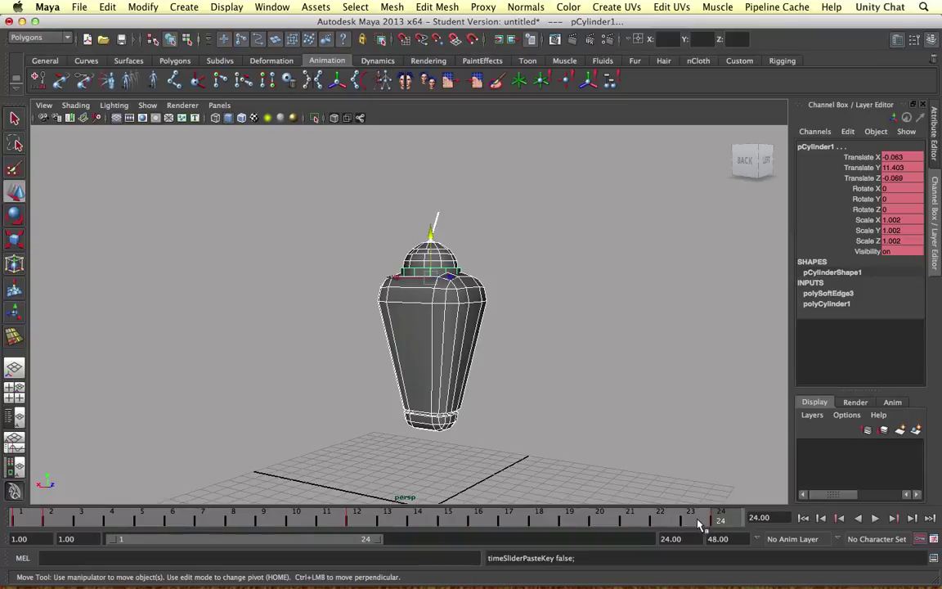
Preview the hover animation, lower and rekey the frame 12 pose at Translate Y 12.09, and return to frame 1 after another playback
{"action": "key", "text": "alt+v"}
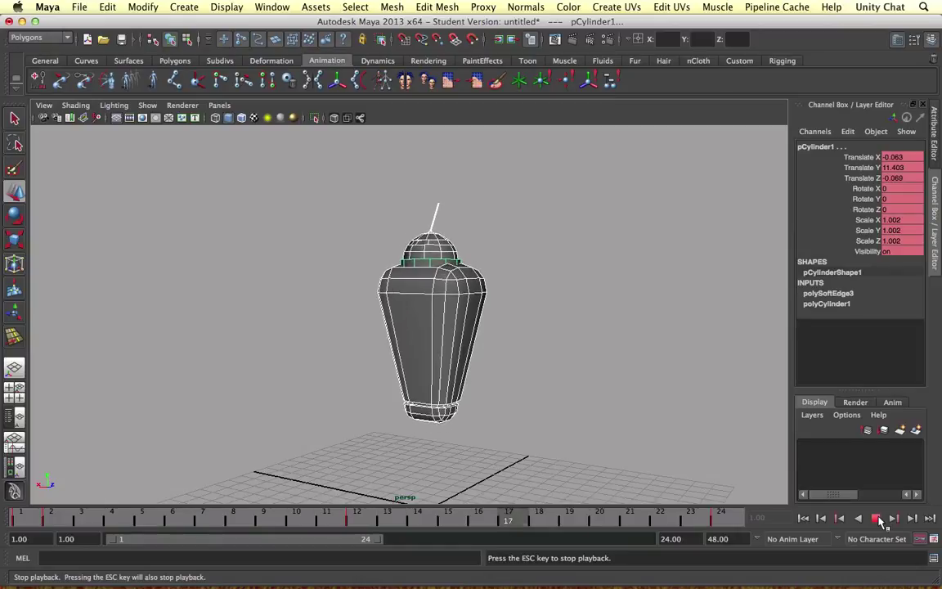
{"action": "left_click", "coordinate": [877, 518]}
{"action": "left_click_drag", "start_coordinate": [431, 216], "coordinate": [430, 219]}
{"action": "key", "text": "s"}
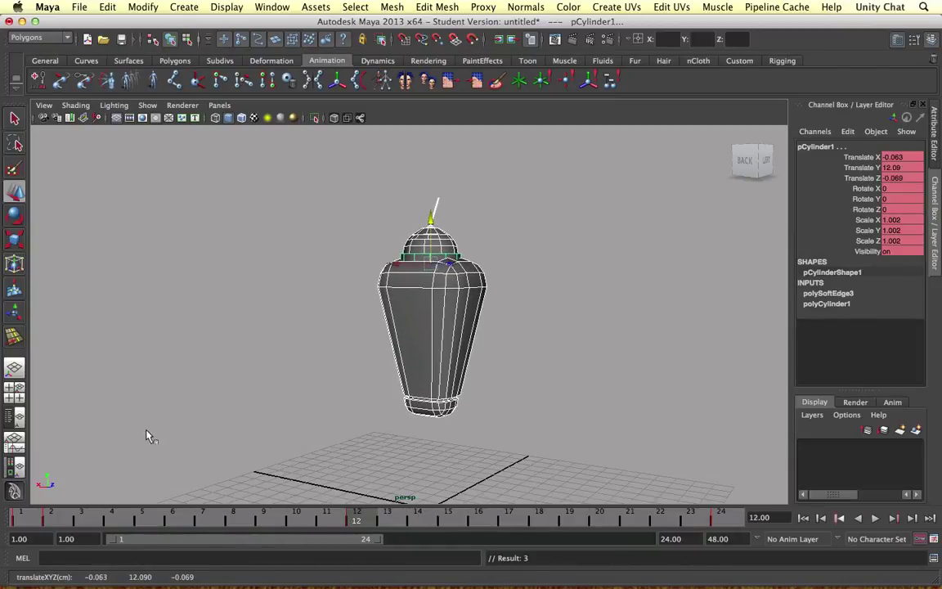
{"action": "left_click", "coordinate": [874, 518]}
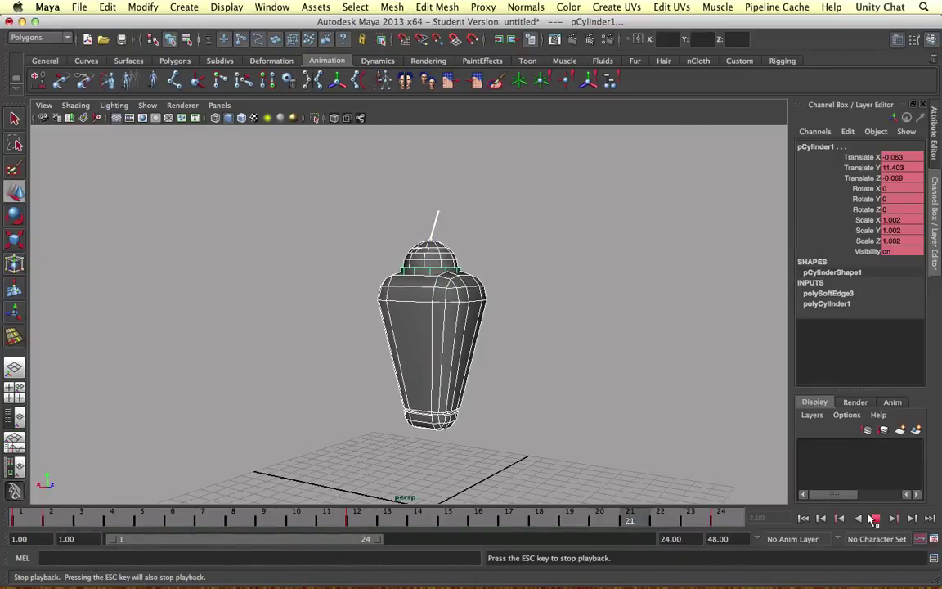
{"action": "left_click", "coordinate": [874, 519]}
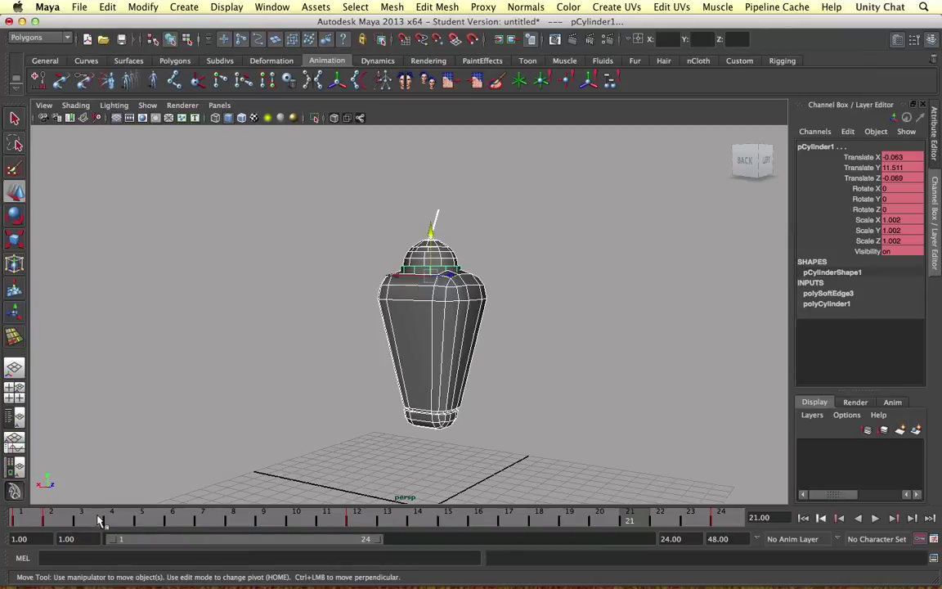
{"action": "left_click", "coordinate": [22, 516]}
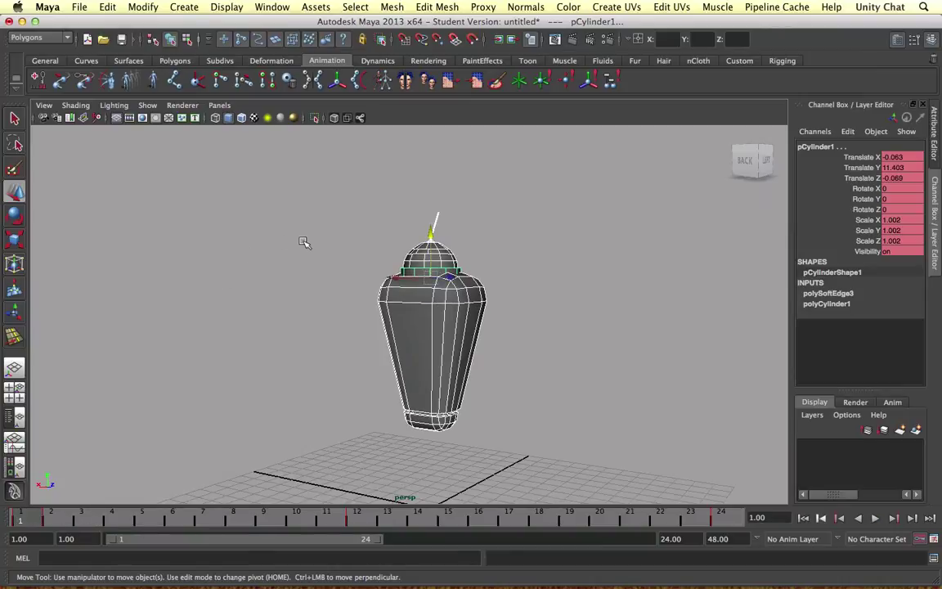
Select all parts of the character and set up a selection export named Robot in WebGameEngine/Assets/_Models as FBX
{"action": "left_click", "coordinate": [262, 192]}
{"action": "left_click_drag", "start_coordinate": [307, 219], "coordinate": [503, 372]}
{"action": "left_click", "coordinate": [79, 6]}
{"action": "left_click", "coordinate": [164, 170]}
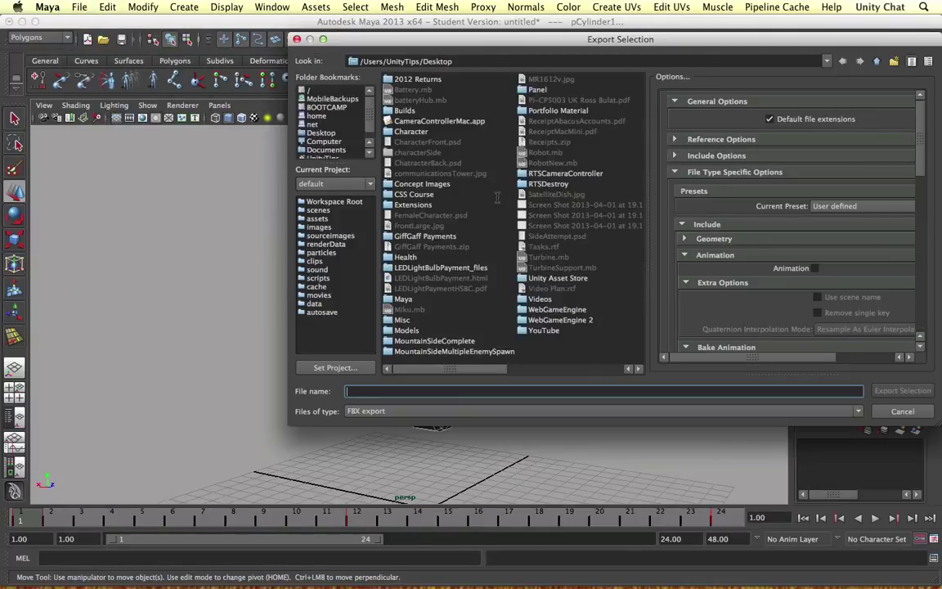
{"action": "double_click", "coordinate": [560, 310]}
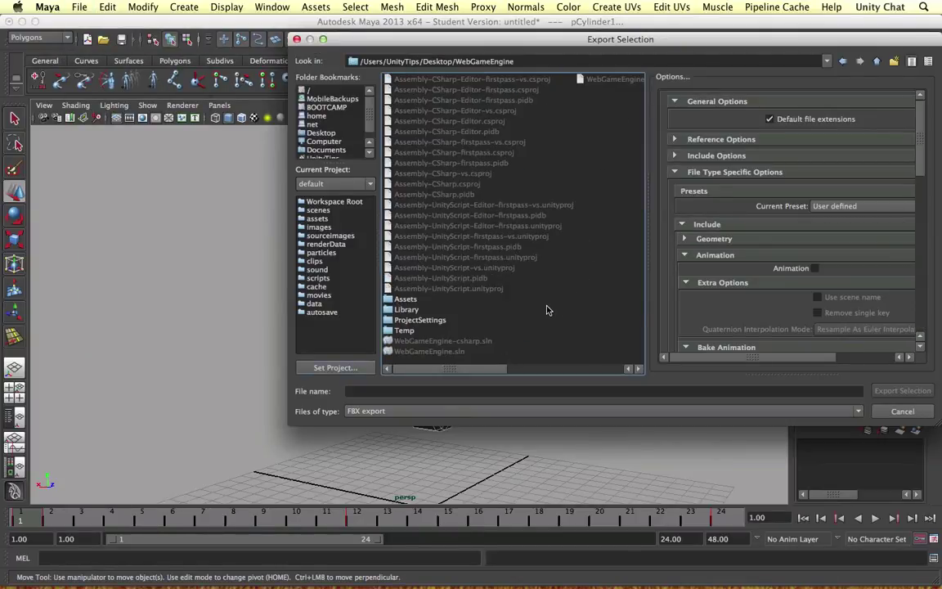
{"action": "double_click", "coordinate": [406, 299]}
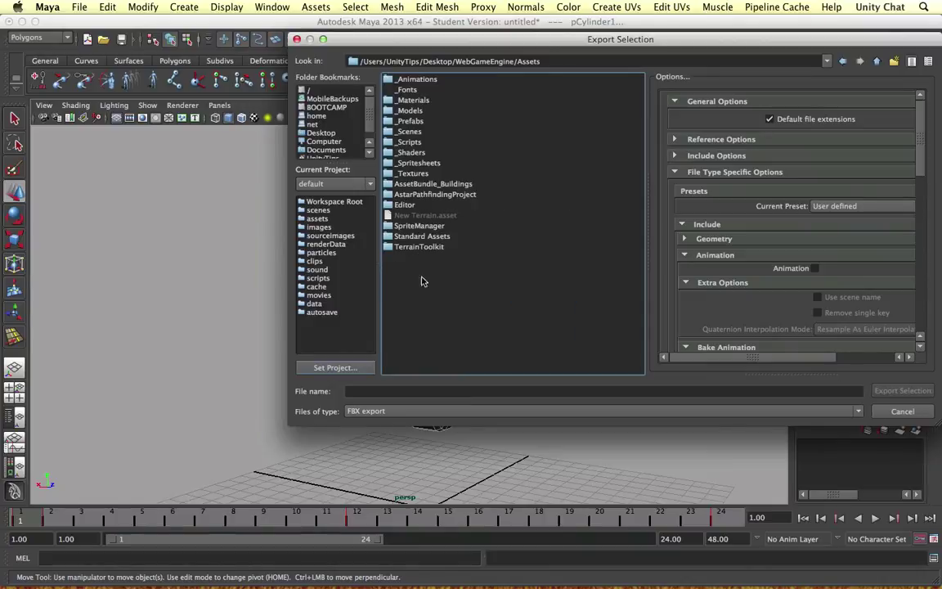
{"action": "double_click", "coordinate": [408, 110]}
{"action": "left_click", "coordinate": [373, 391]}
{"action": "type", "text": "Robot"}
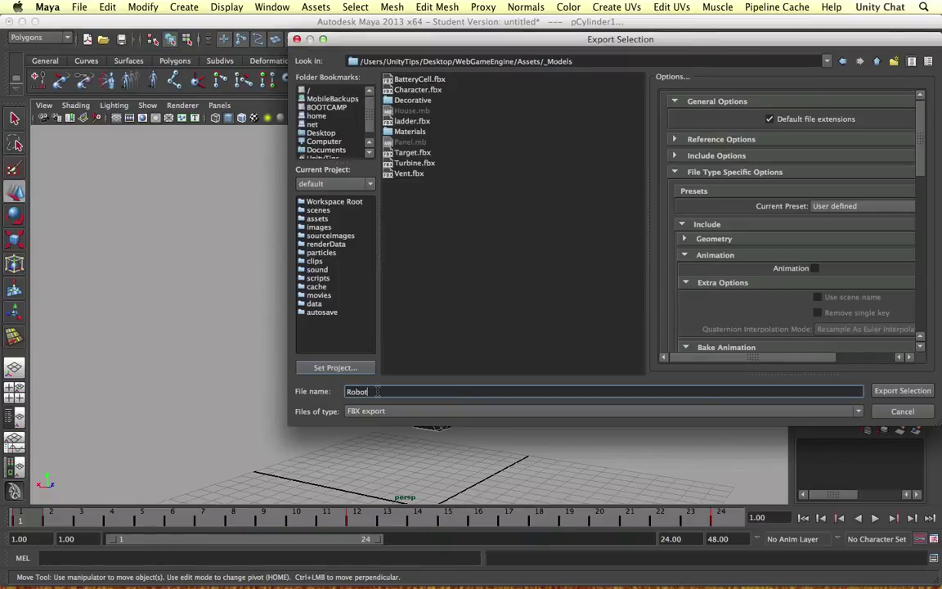
Include animation in the FBX options, export the selection, and review and dismiss the export warnings
{"action": "left_click", "coordinate": [814, 268]}
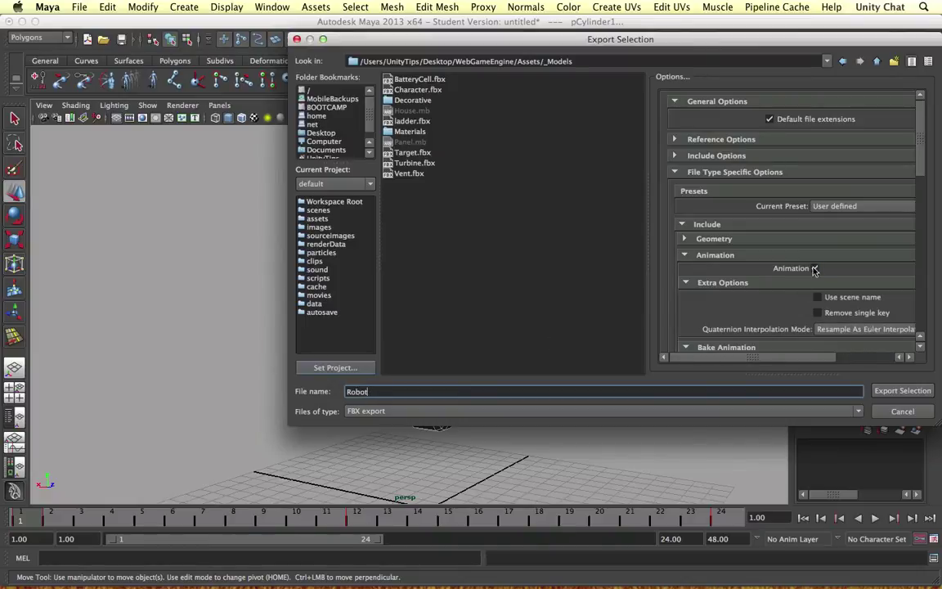
{"action": "scroll", "coordinate": [804, 307], "scroll_direction": "down", "scroll_amount": 3}
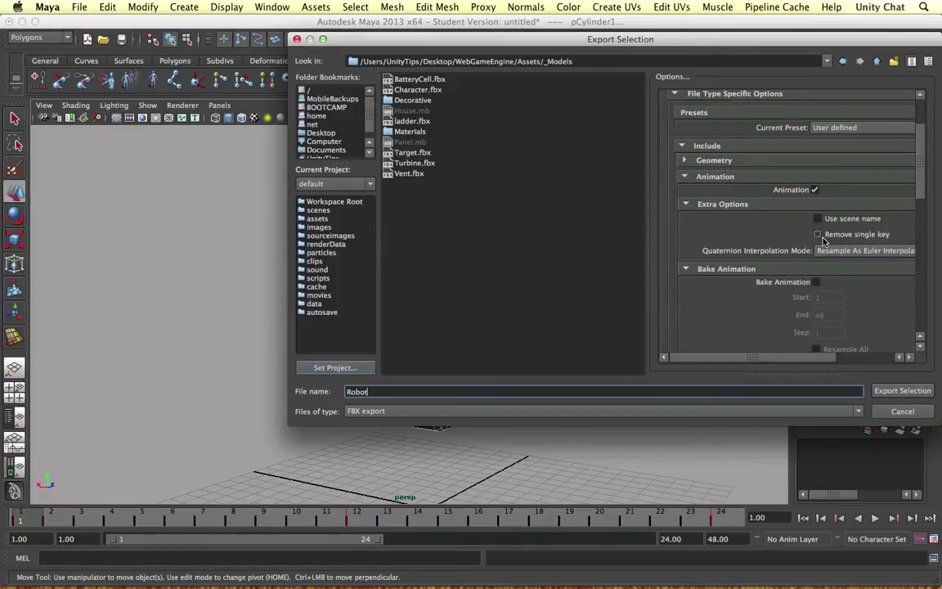
{"action": "left_click", "coordinate": [903, 392]}
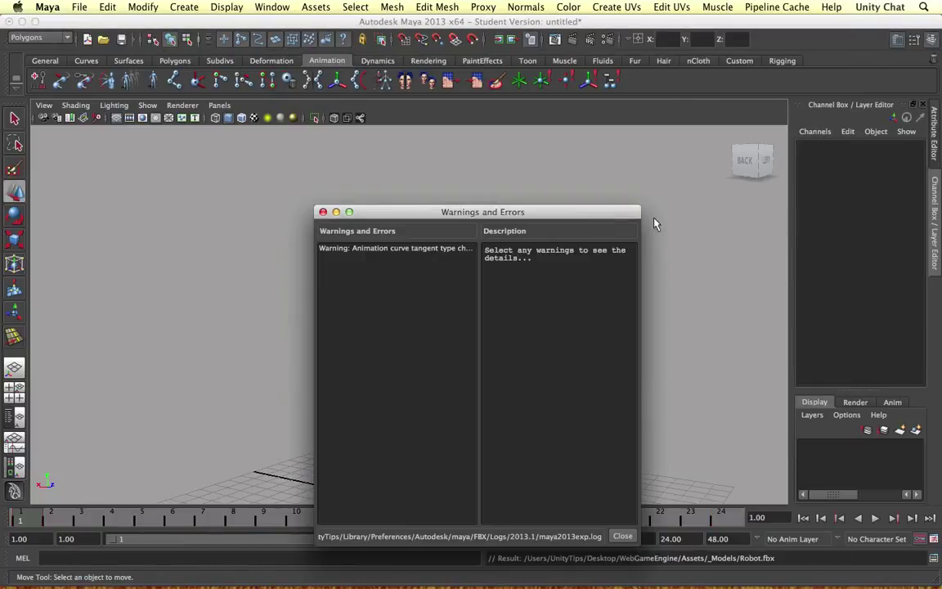
{"action": "left_click", "coordinate": [357, 250]}
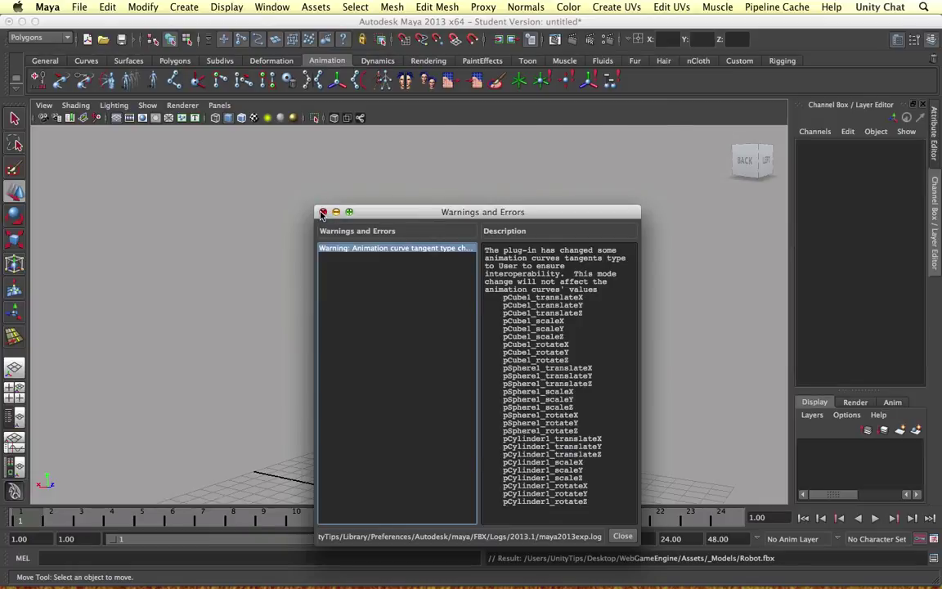
{"action": "left_click", "coordinate": [322, 213]}
{"action": "left_click_drag", "start_coordinate": [356, 196], "coordinate": [547, 389]}
{"action": "left_click", "coordinate": [547, 389]}
Switch to the Unity project and select the Robot model in the _Models folder
{"action": "key", "text": "ctrl+Up"}
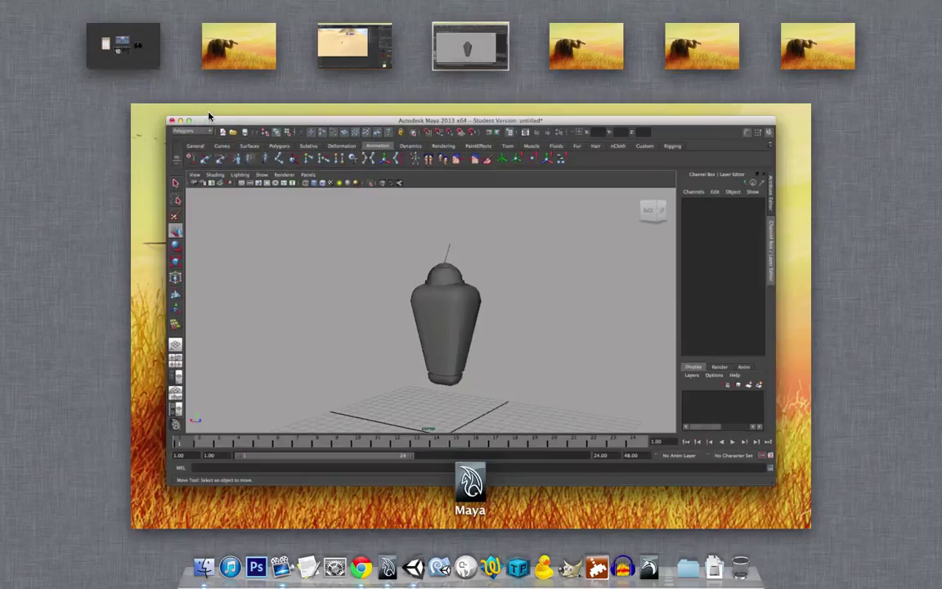
{"action": "left_click", "coordinate": [342, 61]}
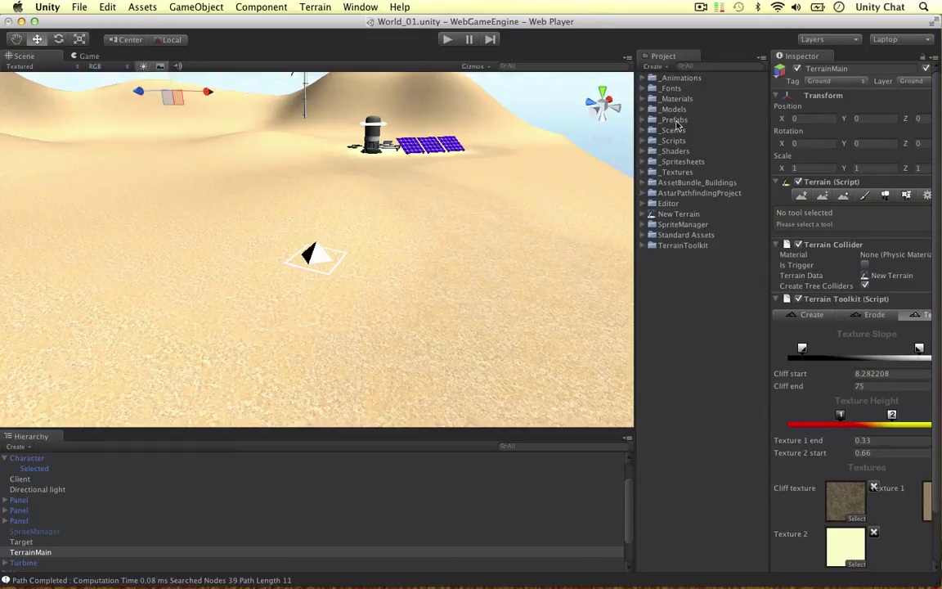
{"action": "left_click", "coordinate": [642, 110]}
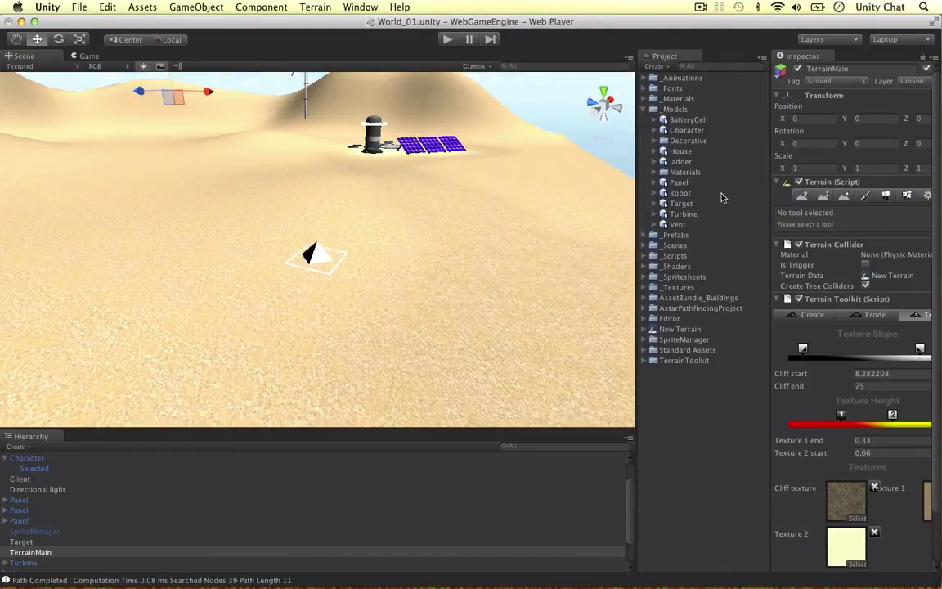
{"action": "left_click", "coordinate": [681, 193]}
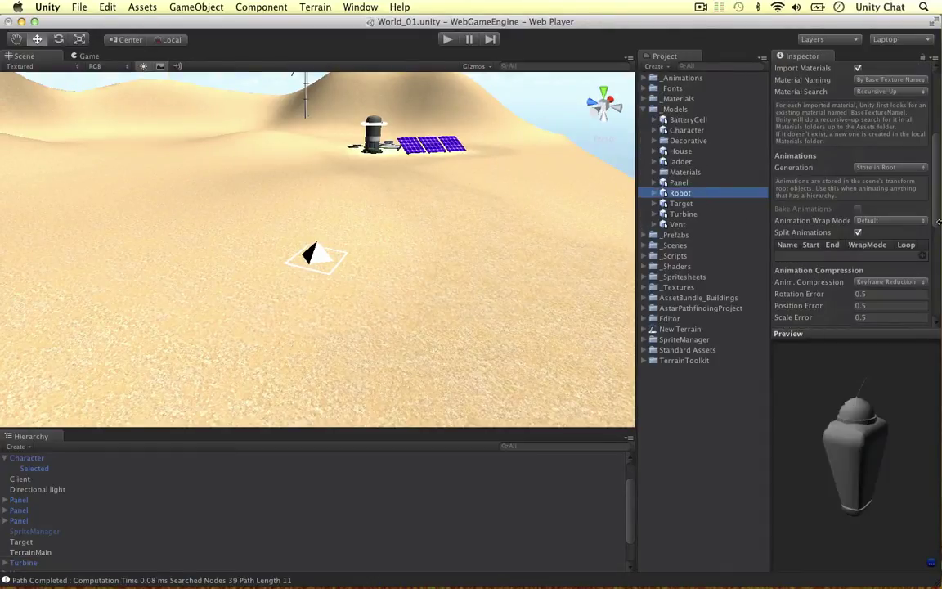
Split the Robot's animation into an idle clip for frames 1–2 and a hover clip for frames 2–24 with looping enabled and Loop wrap mode
{"action": "left_click", "coordinate": [924, 262]}
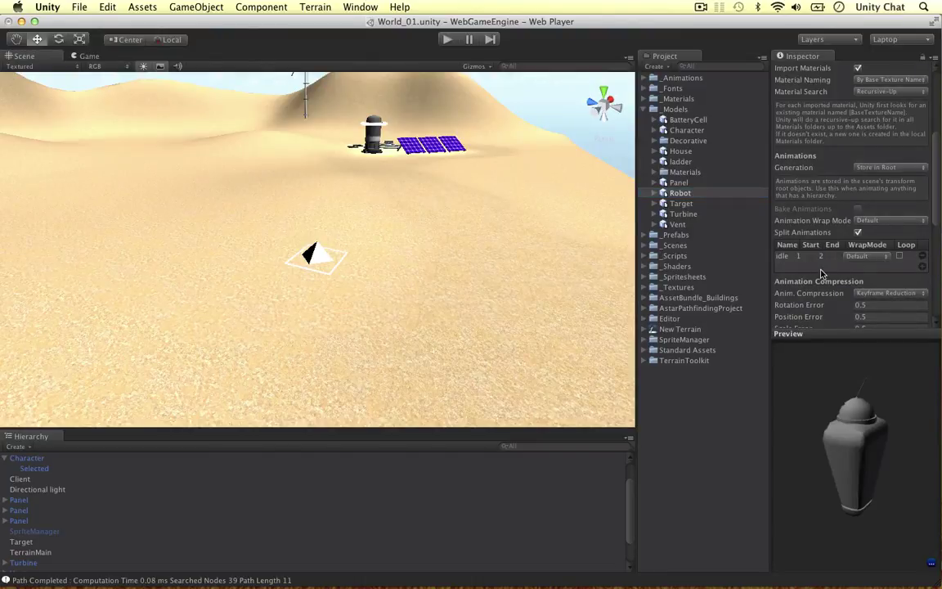
{"action": "left_click", "coordinate": [920, 266]}
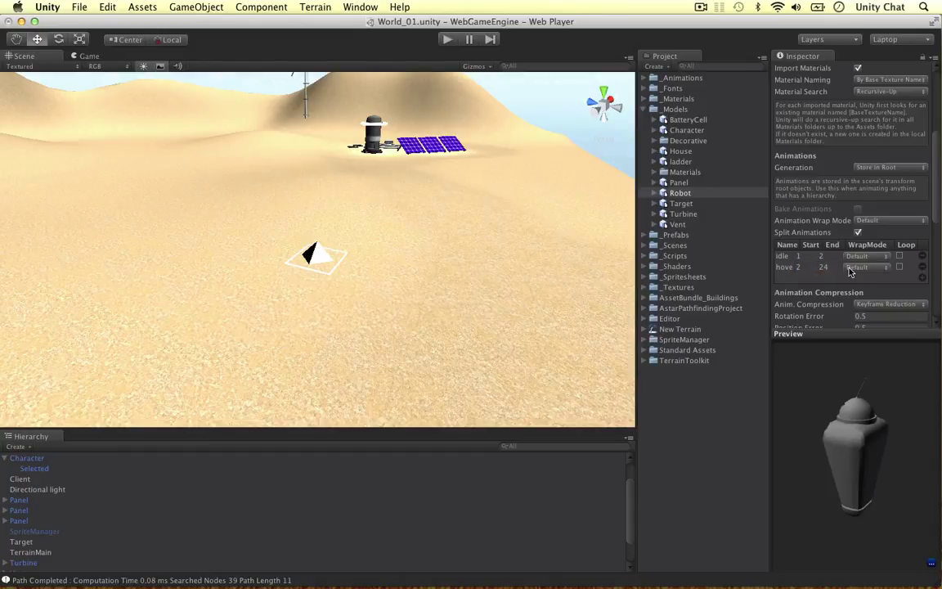
{"action": "left_click", "coordinate": [857, 267]}
{"action": "left_click", "coordinate": [873, 289]}
{"action": "scroll", "coordinate": [822, 282], "scroll_direction": "down", "scroll_amount": 5}
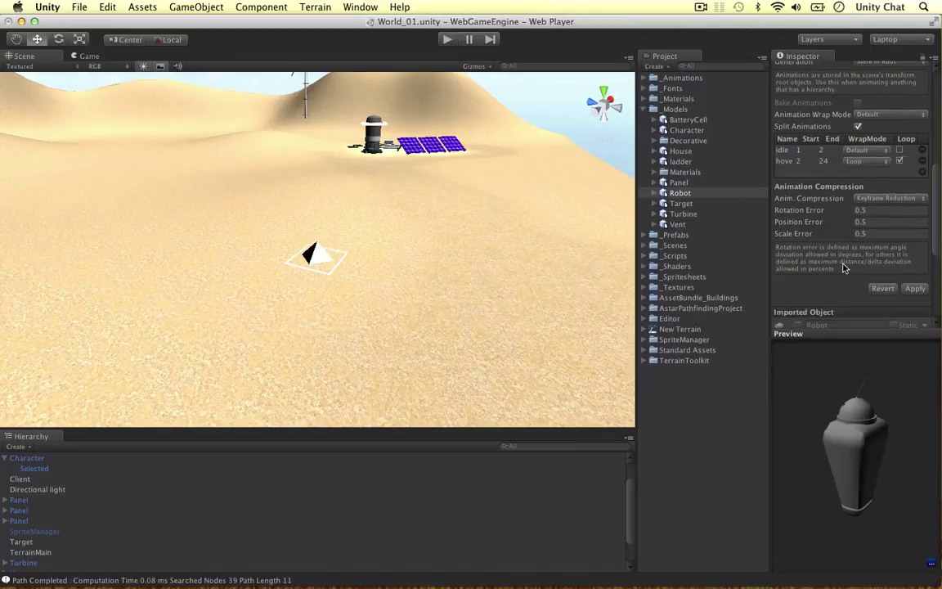
{"action": "mouse_move", "coordinate": [842, 433]}
{"action": "left_mouse_down"}
{"action": "mouse_move", "coordinate": [826, 434]}
{"action": "mouse_move", "coordinate": [866, 433]}
{"action": "mouse_move", "coordinate": [854, 434]}
{"action": "left_mouse_up"}
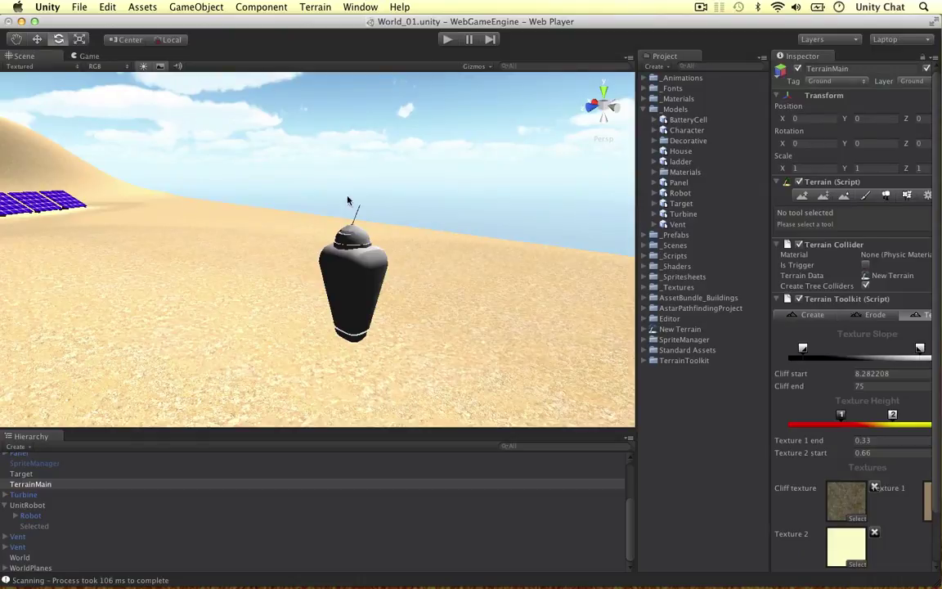
Select the robot in the scene, run the game, and examine its hover animation from closer, lower camera angles
{"action": "left_click_drag", "start_coordinate": [328, 270], "coordinate": [261, 273], "text": "alt"}
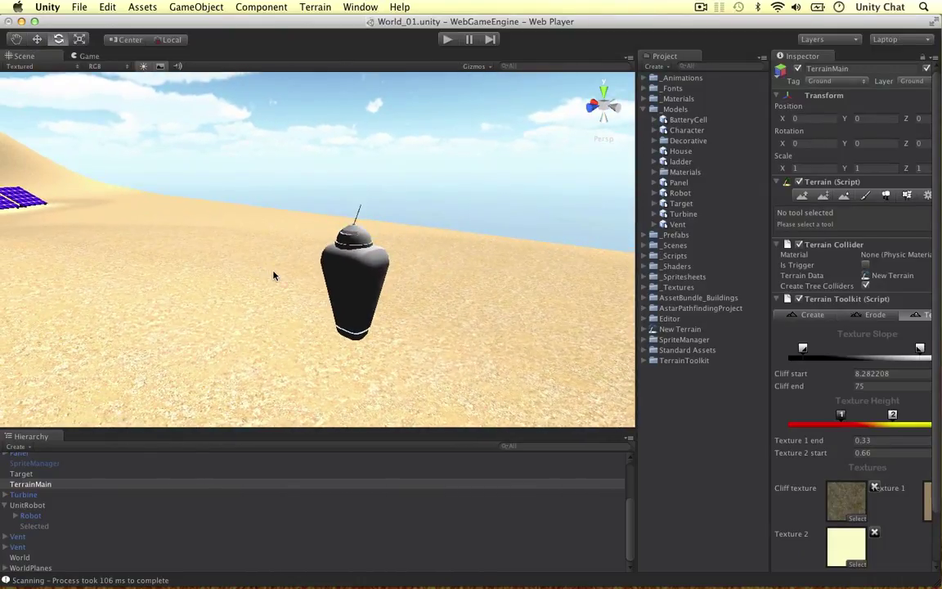
{"action": "left_click", "coordinate": [347, 250]}
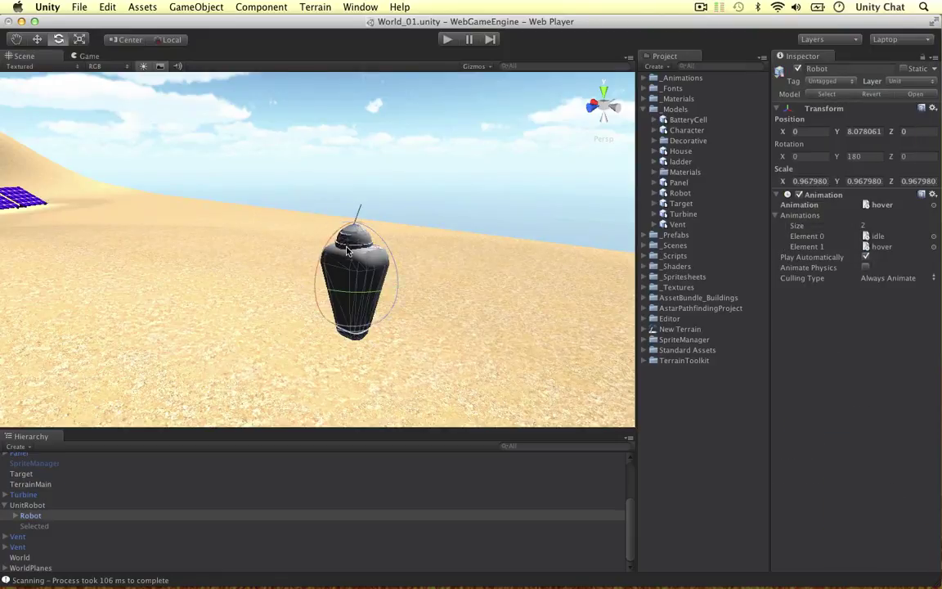
{"action": "left_click", "coordinate": [448, 39]}
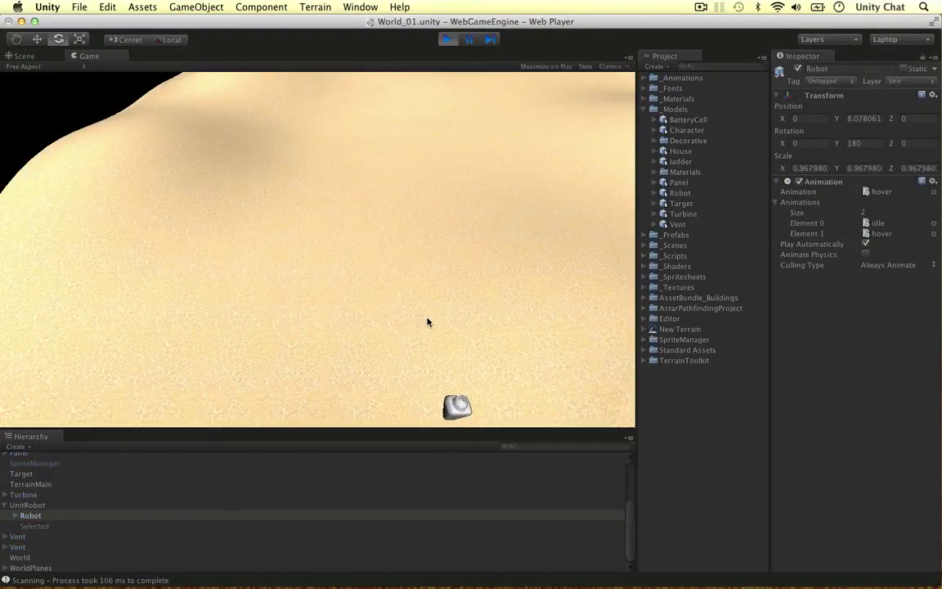
{"action": "right_click_drag", "start_coordinate": [327, 351], "coordinate": [393, 373]}
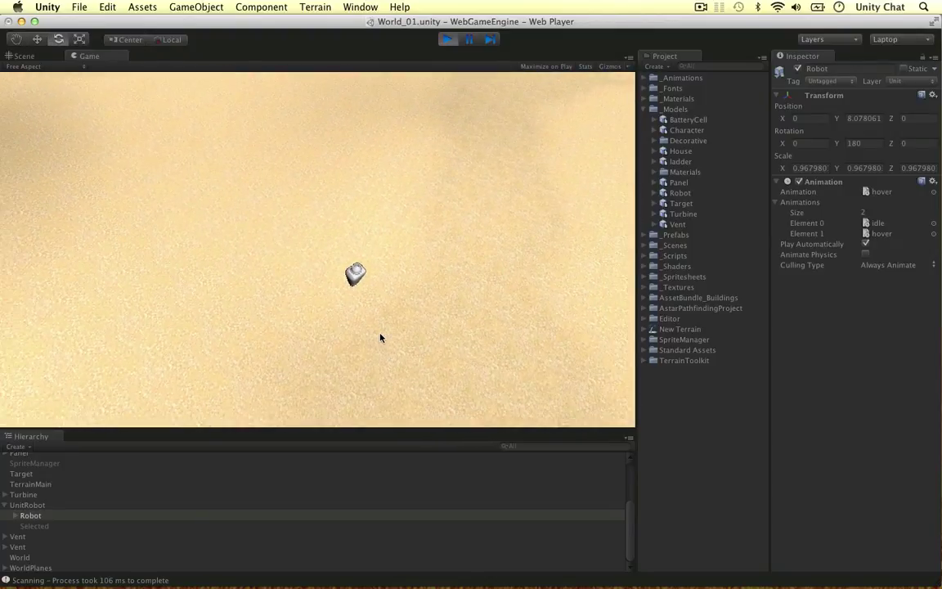
{"action": "scroll", "coordinate": [376, 330], "scroll_direction": "up", "scroll_amount": 3}
{"action": "right_click_drag", "start_coordinate": [373, 331], "coordinate": [218, 311]}
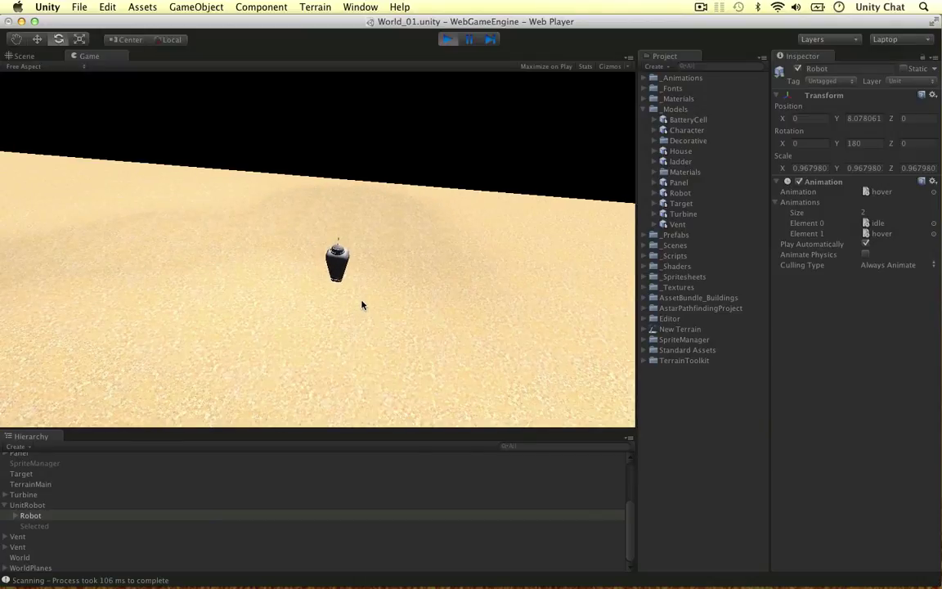
{"action": "left_click_drag", "start_coordinate": [319, 223], "coordinate": [391, 302]}
{"action": "left_click", "coordinate": [413, 305]}
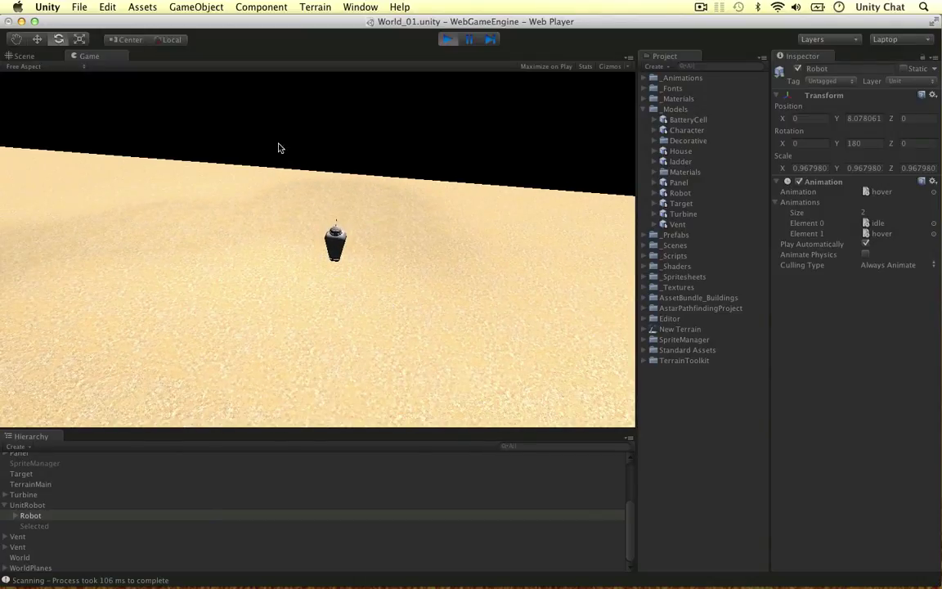